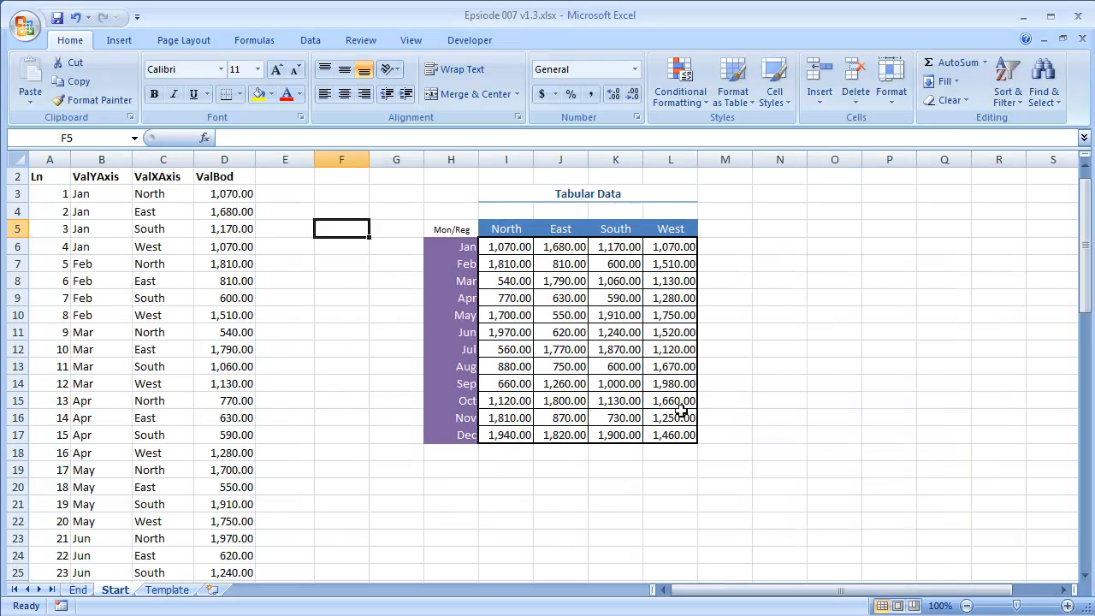
Examine the Tabular Data body from Jan to Dec and the converted Ln, ValYAxis, ValXAxis and ValBod list beside it
{"action": "left_click_drag", "start_coordinate": [510, 248], "coordinate": [672, 434]}
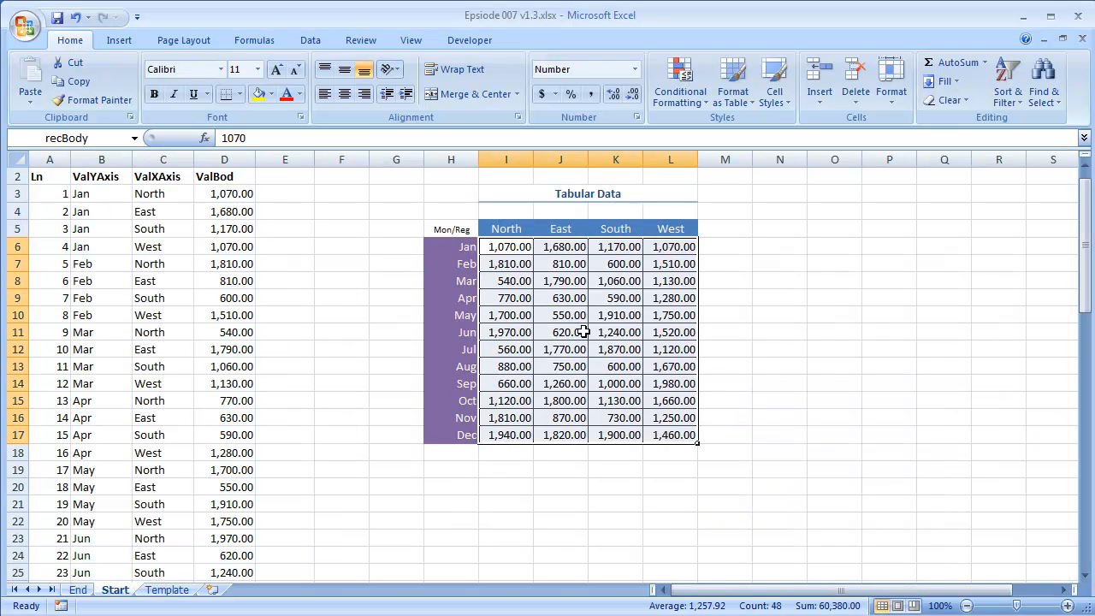
{"action": "left_click", "coordinate": [111, 194]}
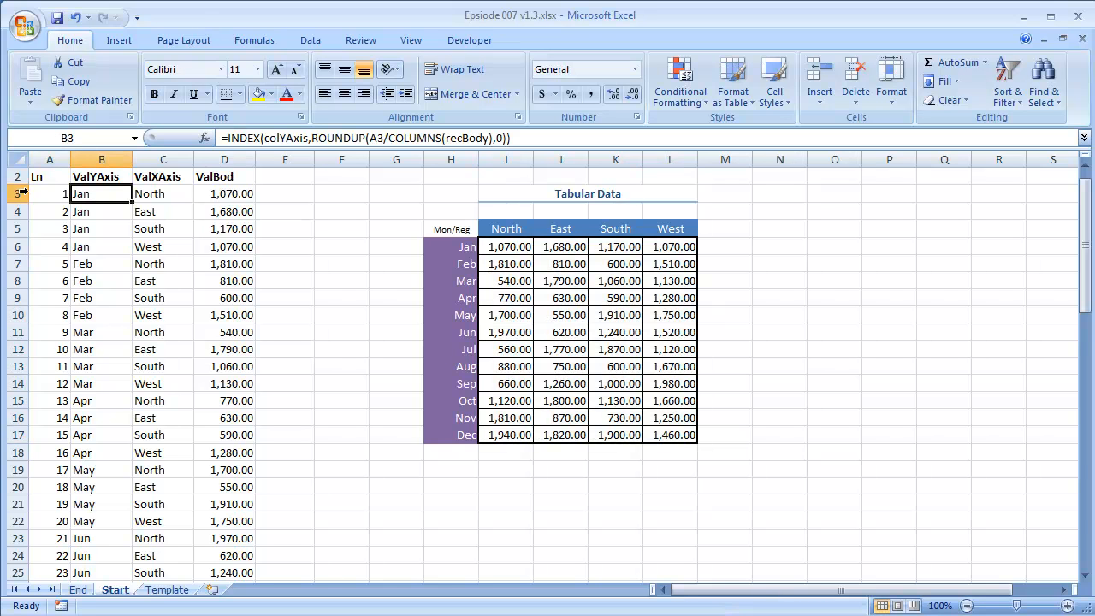
{"action": "left_click", "coordinate": [66, 196]}
{"action": "left_click_drag", "start_coordinate": [66, 196], "coordinate": [206, 201]}
{"action": "key", "text": "ctrl+shift+Down"}
{"action": "key", "text": "ctrl+Home"}
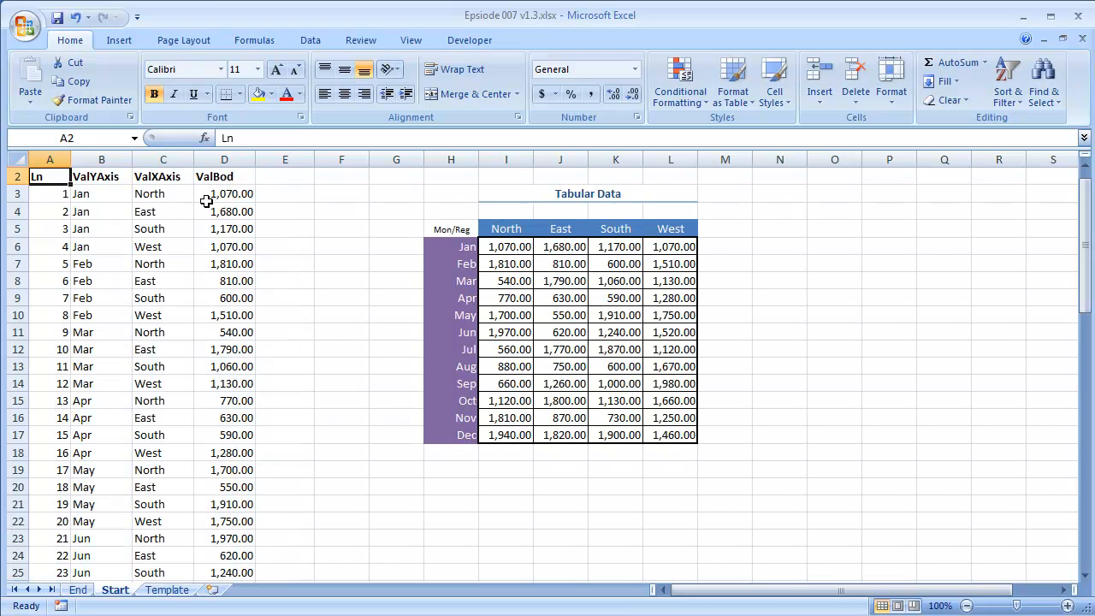
Inspect the formulas in the first record of the converted list, across the ValYAxis, ValXAxis and ValBod columns
{"action": "key", "text": "Down"}
{"action": "key", "text": "Down"}
{"action": "key", "text": "Right"}
{"action": "key", "text": "Right"}
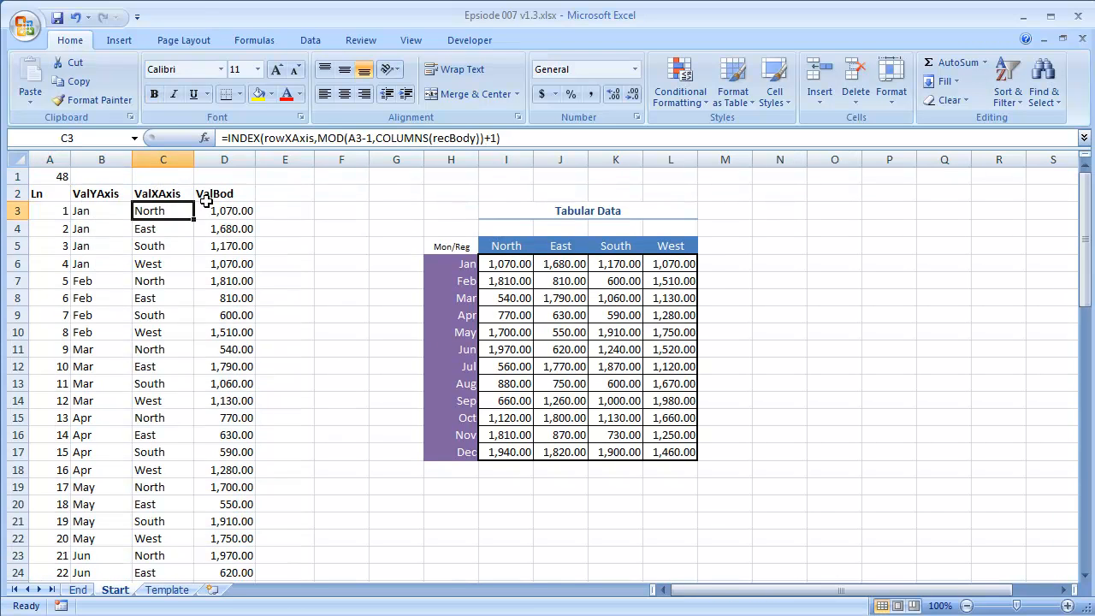
{"action": "key", "text": "Right"}
{"action": "key", "text": "Left"}
{"action": "key", "text": "Left"}
{"action": "key", "text": "Left"}
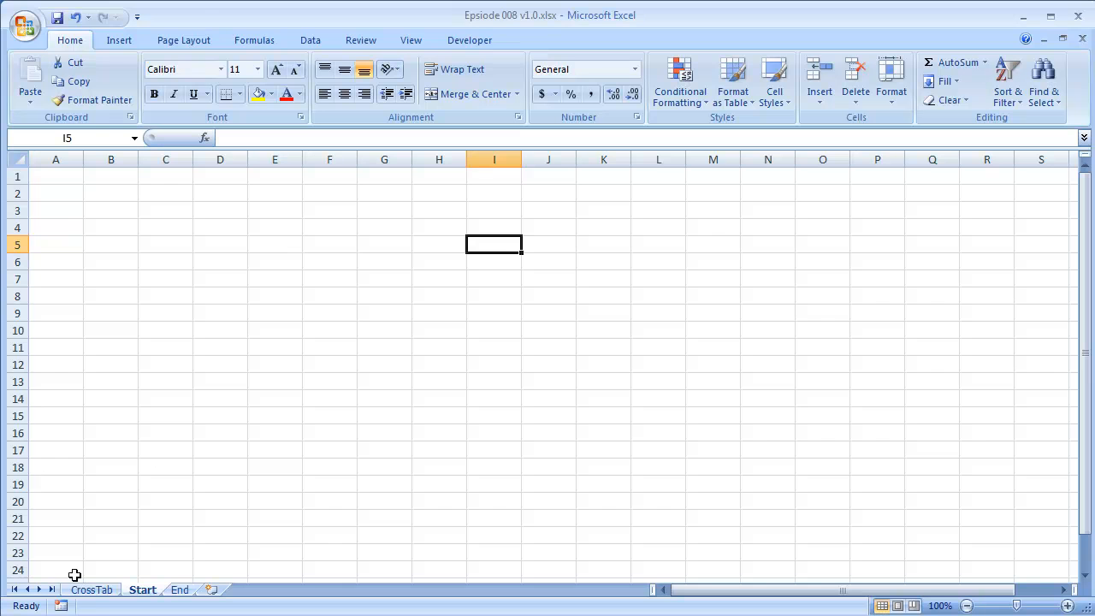
In the Epsiode 008 v1.0 workbook, show the CrossTab sheet and review the daily dates in column B and the Alabama amounts
{"action": "left_click", "coordinate": [90, 590]}
{"action": "left_click", "coordinate": [352, 392]}
{"action": "key", "text": "Left"}
{"action": "key", "text": "Left"}
{"action": "key", "text": "Left"}
{"action": "key", "text": "Left"}
{"action": "key", "text": "Right"}
{"action": "key", "text": "Up"}
{"action": "key", "text": "Up"}
{"action": "key", "text": "Down"}
{"action": "key", "text": "Down"}
{"action": "key", "text": "Down"}
{"action": "key", "text": "Down"}
{"action": "key", "text": "Down"}
{"action": "key", "text": "Down"}
{"action": "key", "text": "Down"}
{"action": "key", "text": "Down"}
{"action": "key", "text": "Down"}
{"action": "key", "text": "Down"}
{"action": "key", "text": "Down"}
{"action": "key", "text": "Down"}
{"action": "key", "text": "Down"}
{"action": "key", "text": "Down"}
{"action": "key", "text": "Down"}
{"action": "key", "text": "Down"}
{"action": "key", "text": "Down"}
{"action": "key", "text": "Down"}
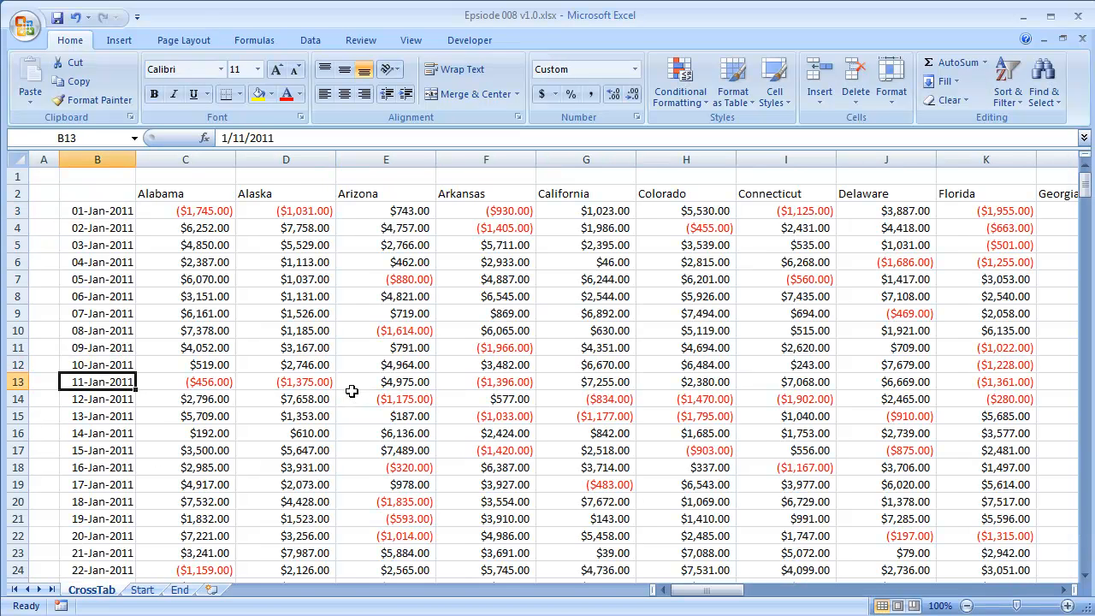
{"action": "key", "text": "Down"}
{"action": "key", "text": "Down"}
{"action": "key", "text": "Down"}
{"action": "key", "text": "Down"}
{"action": "key", "text": "Down"}
{"action": "key", "text": "Down"}
{"action": "key", "text": "Down"}
{"action": "key", "text": "Down"}
{"action": "key", "text": "Down"}
{"action": "key", "text": "Down"}
{"action": "key", "text": "Down"}
{"action": "key", "text": "Down"}
{"action": "key", "text": "Down"}
{"action": "key", "text": "Down"}
{"action": "key", "text": "Down"}
{"action": "key", "text": "Down"}
{"action": "key", "text": "Down"}
{"action": "key", "text": "Down"}
{"action": "key", "text": "Down"}
{"action": "key", "text": "Down"}
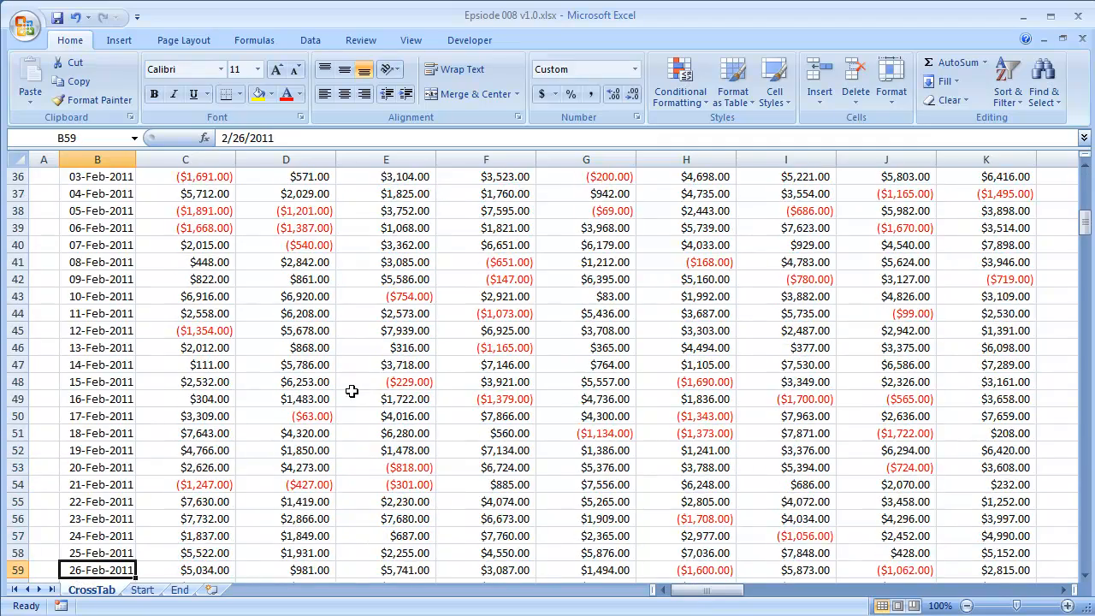
{"action": "key", "text": "Right"}
{"action": "key", "text": "Up"}
{"action": "key", "text": "Up"}
{"action": "key", "text": "Up"}
{"action": "key", "text": "Up"}
{"action": "key", "text": "Up"}
{"action": "key", "text": "Up"}
{"action": "key", "text": "Up"}
{"action": "key", "text": "Up"}
{"action": "key", "text": "Up"}
{"action": "key", "text": "Up"}
{"action": "key", "text": "Up"}
{"action": "key", "text": "Up"}
{"action": "key", "text": "Up"}
{"action": "key", "text": "Up"}
{"action": "key", "text": "Up"}
{"action": "key", "text": "Up"}
{"action": "key", "text": "Up"}
{"action": "key", "text": "Up"}
{"action": "key", "text": "Up"}
{"action": "key", "text": "Up"}
{"action": "key", "text": "Up"}
{"action": "key", "text": "Up"}
{"action": "key", "text": "Up"}
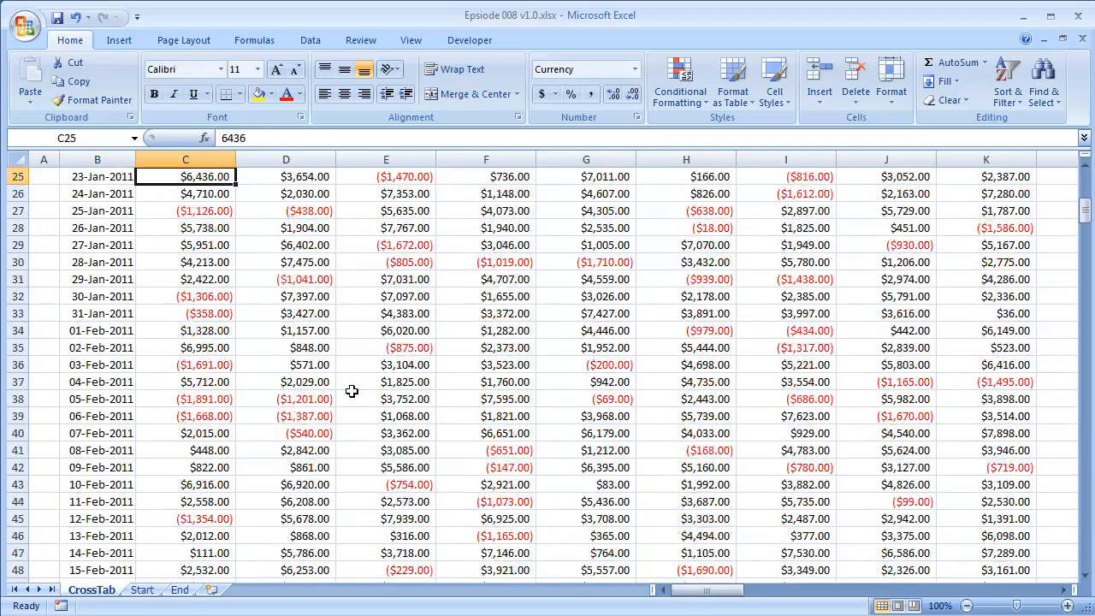
Review the full width of the cross-tab, from its last column at AZ back through the state headers to Alabama
{"action": "key", "text": "ctrl+Right"}
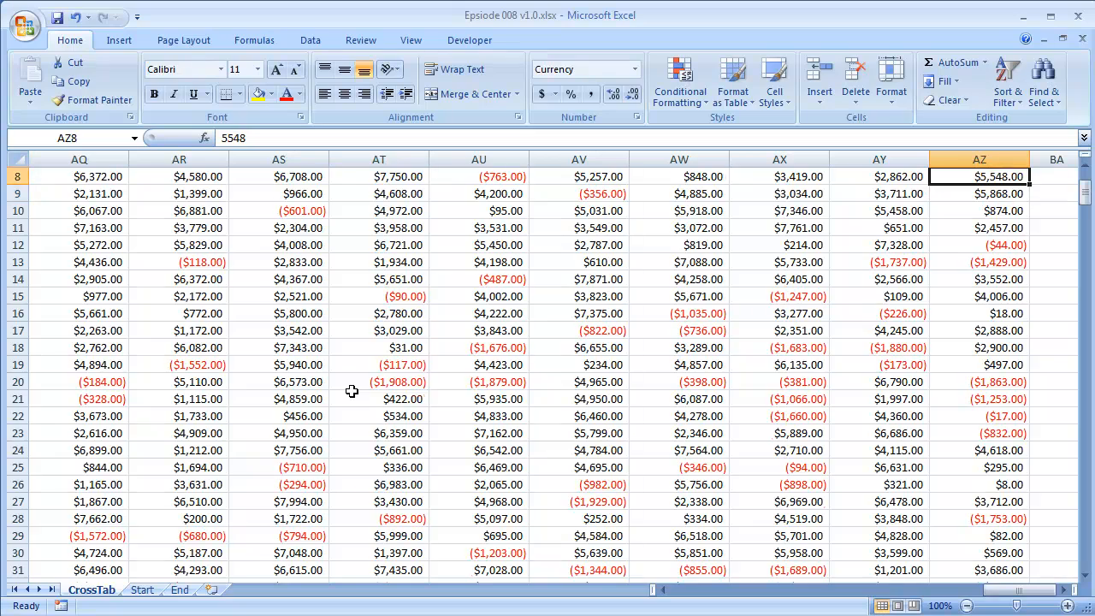
{"action": "key", "text": "ctrl+Up"}
{"action": "key", "text": "Down"}
{"action": "key", "text": "Left"}
{"action": "key", "text": "Left"}
{"action": "key", "text": "Left"}
{"action": "key", "text": "Left"}
{"action": "key", "text": "Left"}
{"action": "key", "text": "Left"}
{"action": "key", "text": "Left"}
{"action": "key", "text": "Left"}
{"action": "key", "text": "Left"}
{"action": "key", "text": "Left"}
{"action": "key", "text": "Left"}
{"action": "key", "text": "Left"}
{"action": "key", "text": "Left"}
{"action": "key", "text": "Left"}
{"action": "key", "text": "Left"}
{"action": "key", "text": "Left"}
{"action": "key", "text": "Left"}
{"action": "key", "text": "Left"}
{"action": "key", "text": "Left"}
{"action": "key", "text": "Left"}
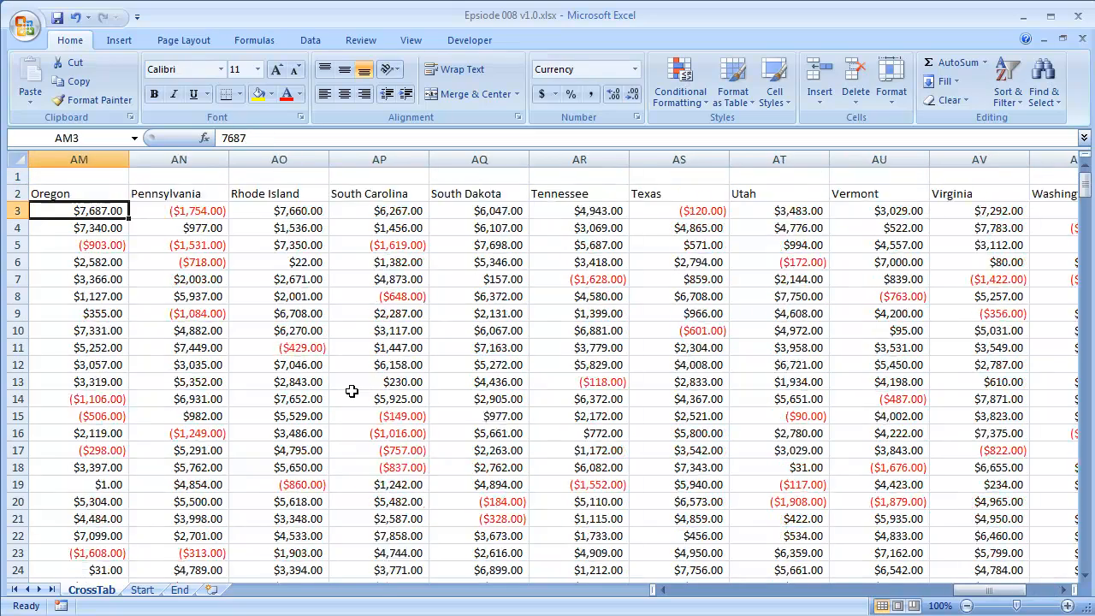
{"action": "key", "text": "Left"}
{"action": "key", "text": "Left"}
{"action": "key", "text": "Left"}
{"action": "key", "text": "Left"}
{"action": "key", "text": "Left"}
{"action": "key", "text": "Left"}
{"action": "key", "text": "Left"}
{"action": "key", "text": "Left"}
{"action": "key", "text": "Left"}
{"action": "key", "text": "Left"}
{"action": "key", "text": "Left"}
{"action": "key", "text": "Left"}
{"action": "key", "text": "Left"}
{"action": "key", "text": "Left"}
{"action": "key", "text": "Left"}
{"action": "key", "text": "Left"}
{"action": "key", "text": "Left"}
{"action": "key", "text": "Left"}
{"action": "key", "text": "Left"}
{"action": "key", "text": "Left"}
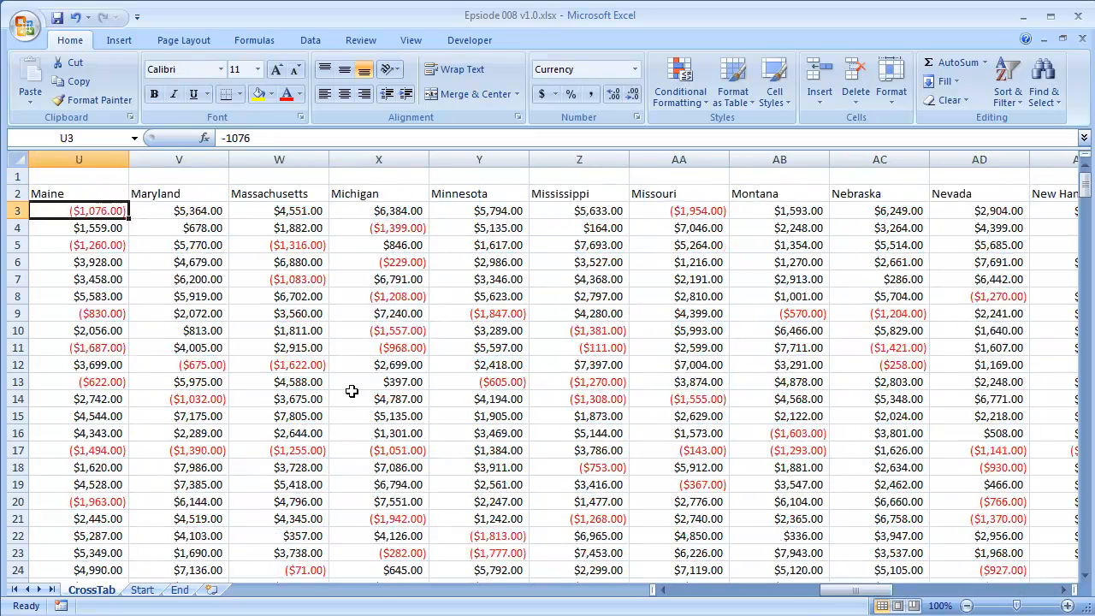
{"action": "key", "text": "Right"}
{"action": "key", "text": "Right"}
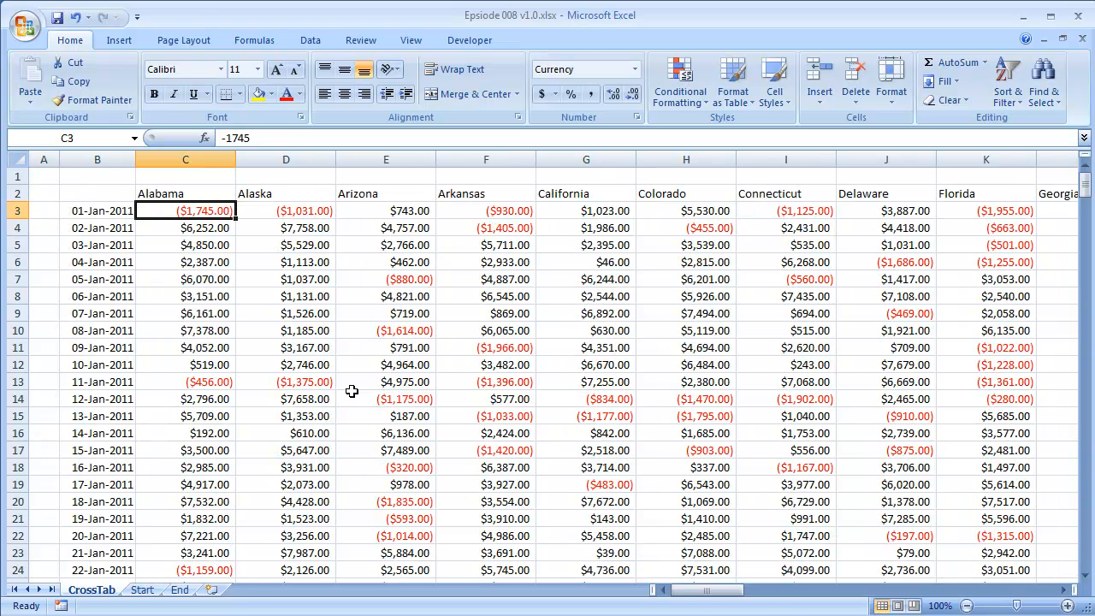
{"action": "key", "text": "ctrl+Tab"}
{"action": "left_click", "coordinate": [343, 311]}
{"action": "key", "text": "Up"}
{"action": "key", "text": "Right"}
{"action": "key", "text": "Left"}
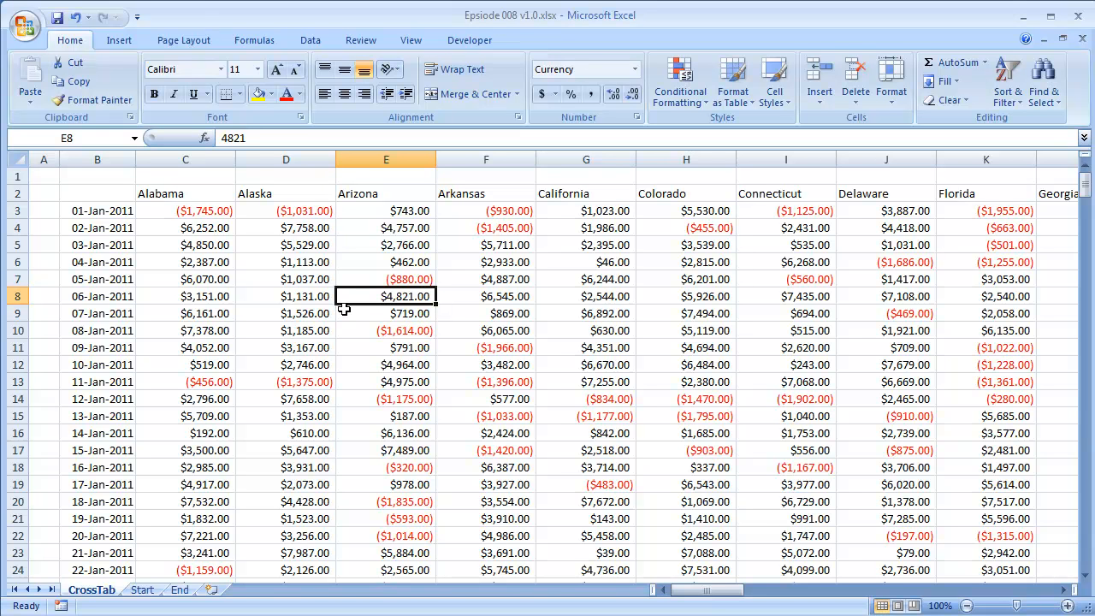
Define the workbook-scope name colYAxis for the CrossTab date range B3:B367
{"action": "key", "text": "Left"}
{"action": "key", "text": "Left"}
{"action": "key", "text": "Left"}
{"action": "key", "text": "Right"}
{"action": "key", "text": "Up"}
{"action": "key", "text": "Up"}
{"action": "key", "text": "Left"}
{"action": "key", "text": "Up"}
{"action": "key", "text": "Up"}
{"action": "key", "text": "Up"}
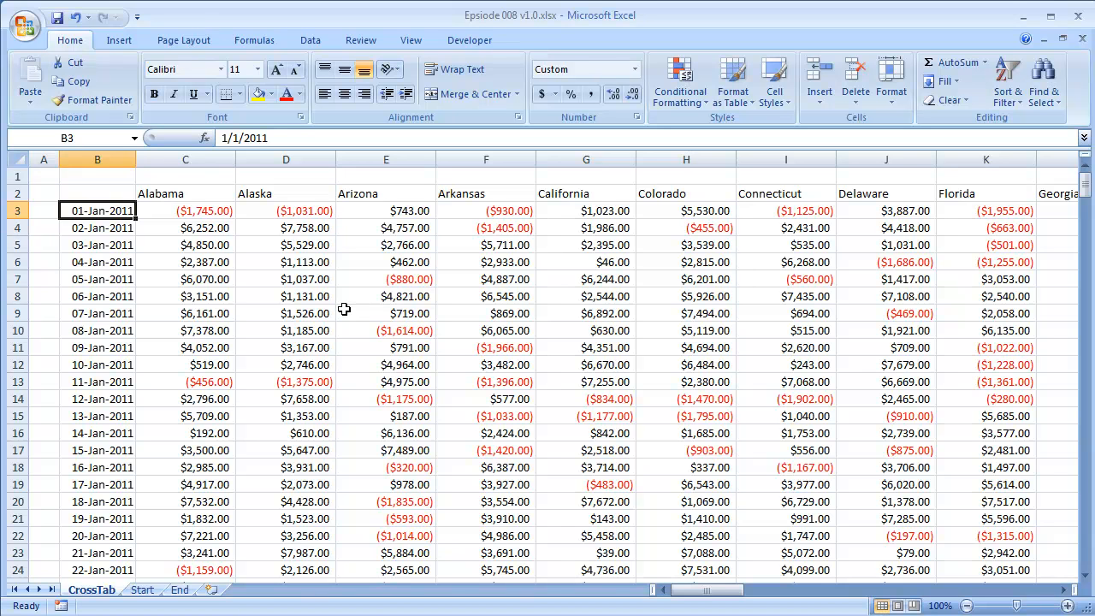
{"action": "key", "text": "ctrl+shift+Down"}
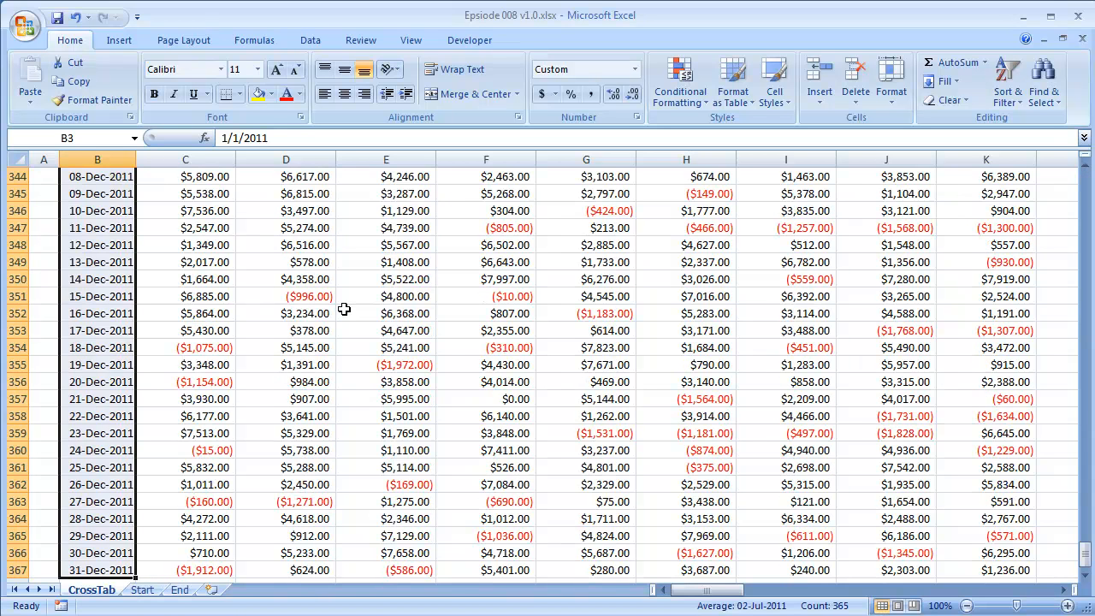
{"action": "key", "text": "alt"}
{"action": "key", "text": "m"}
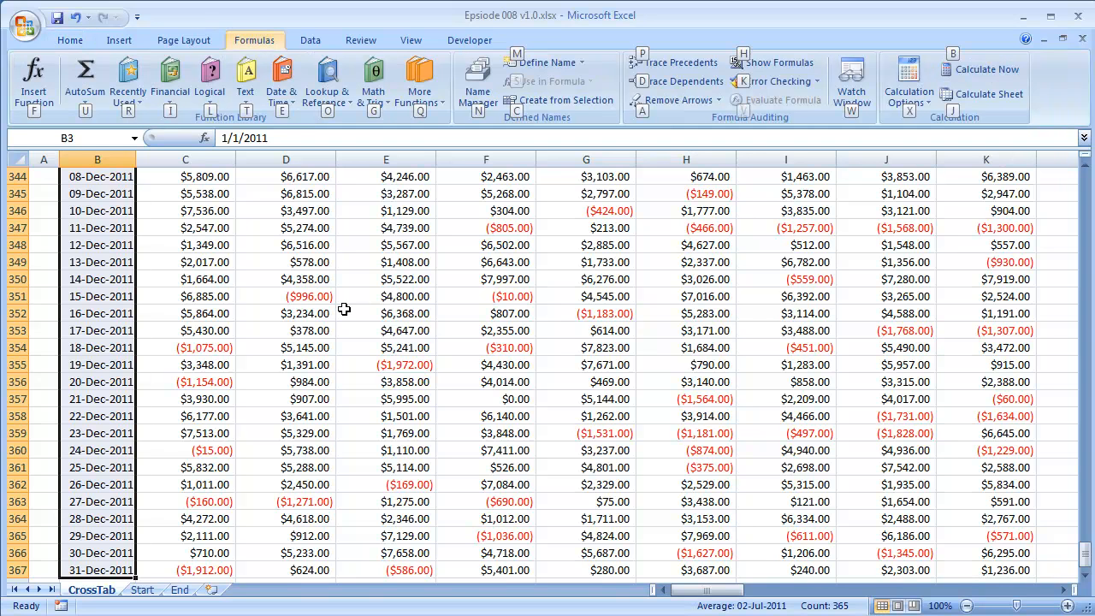
{"action": "key", "text": "m"}
{"action": "key", "text": "d"}
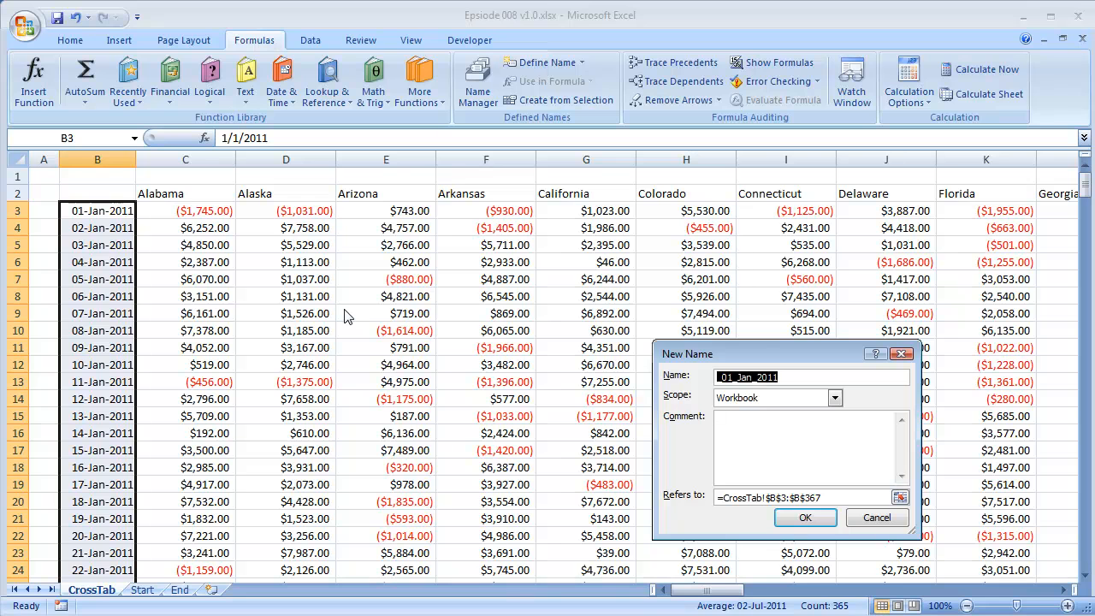
{"action": "type", "text": "col"}
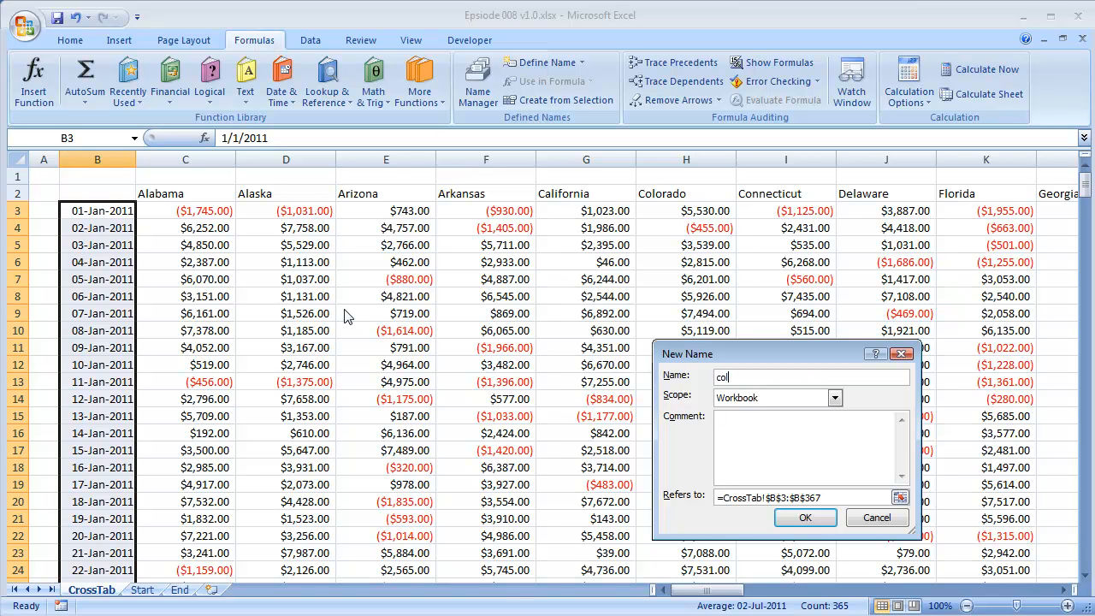
{"action": "type", "text": "YAxis"}
{"action": "left_click", "coordinate": [808, 518]}
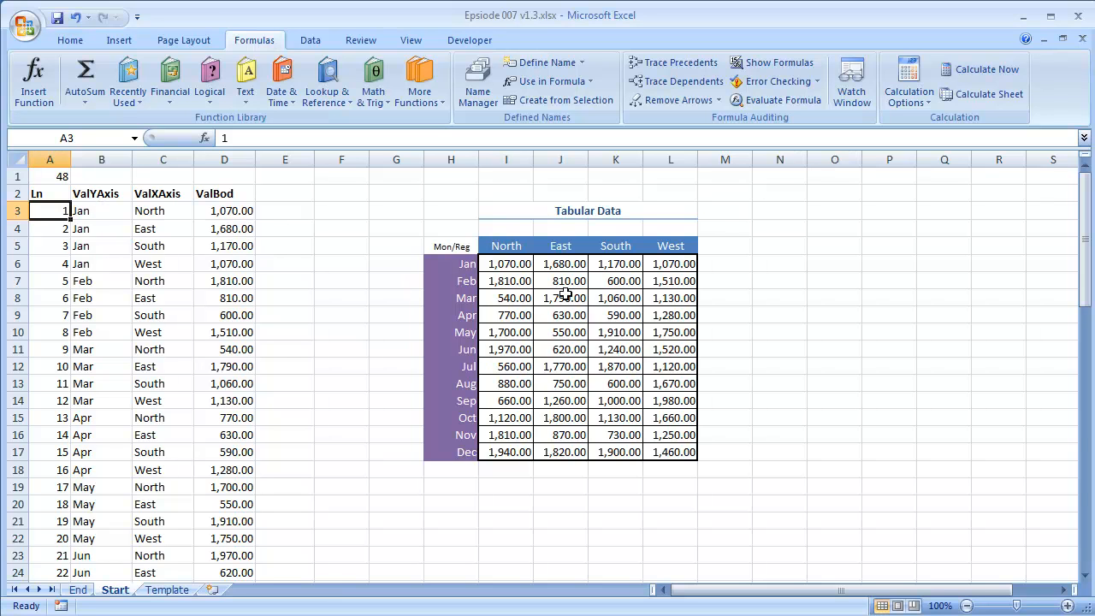
In the Epsiode 007 v1.3 workbook, highlight the month labels Jan to Dec as the table's equivalent Y-axis range
{"action": "left_click_drag", "start_coordinate": [466, 263], "coordinate": [466, 462]}
{"action": "left_click", "coordinate": [525, 334]}
{"action": "left_click", "coordinate": [462, 266]}
{"action": "left_click_drag", "start_coordinate": [462, 266], "coordinate": [454, 452]}
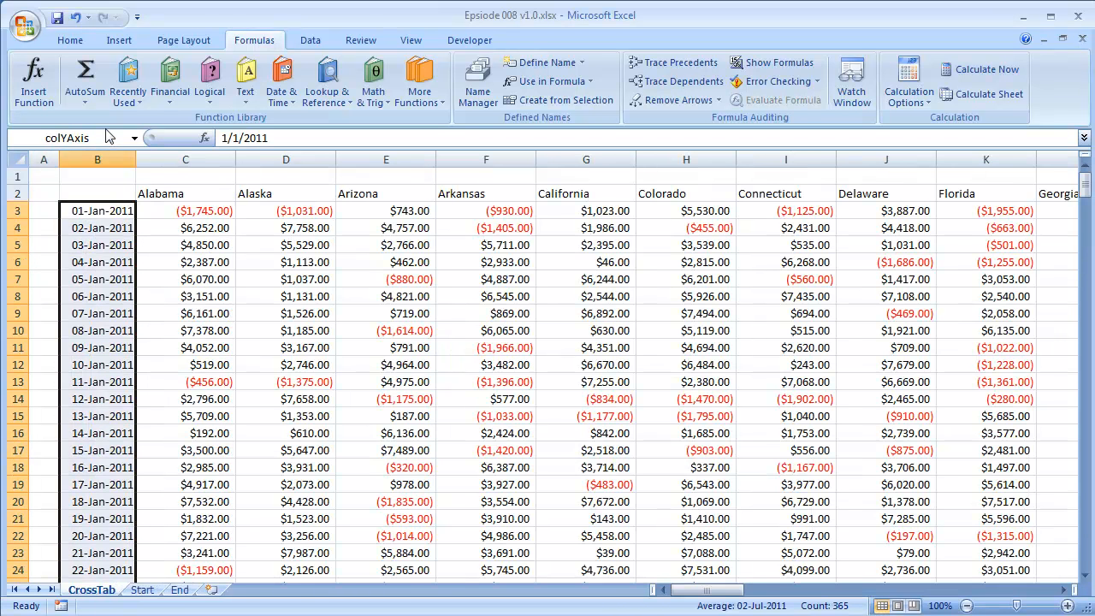
Define the workbook-scope name rowXAxis for the CrossTab state headers C2:AZ2
{"action": "left_click", "coordinate": [271, 264]}
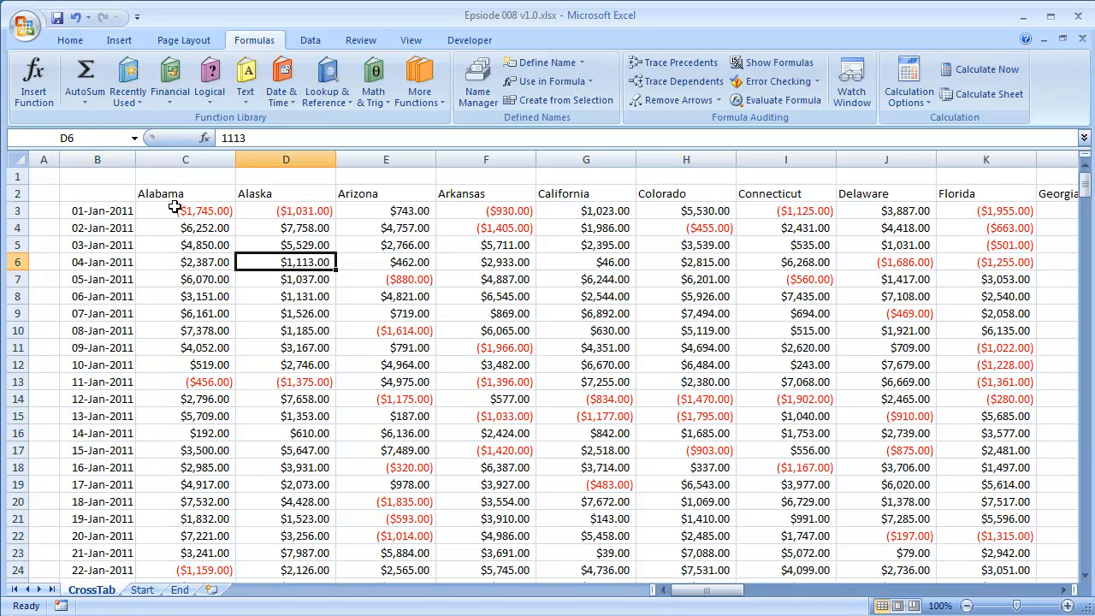
{"action": "left_click", "coordinate": [174, 195]}
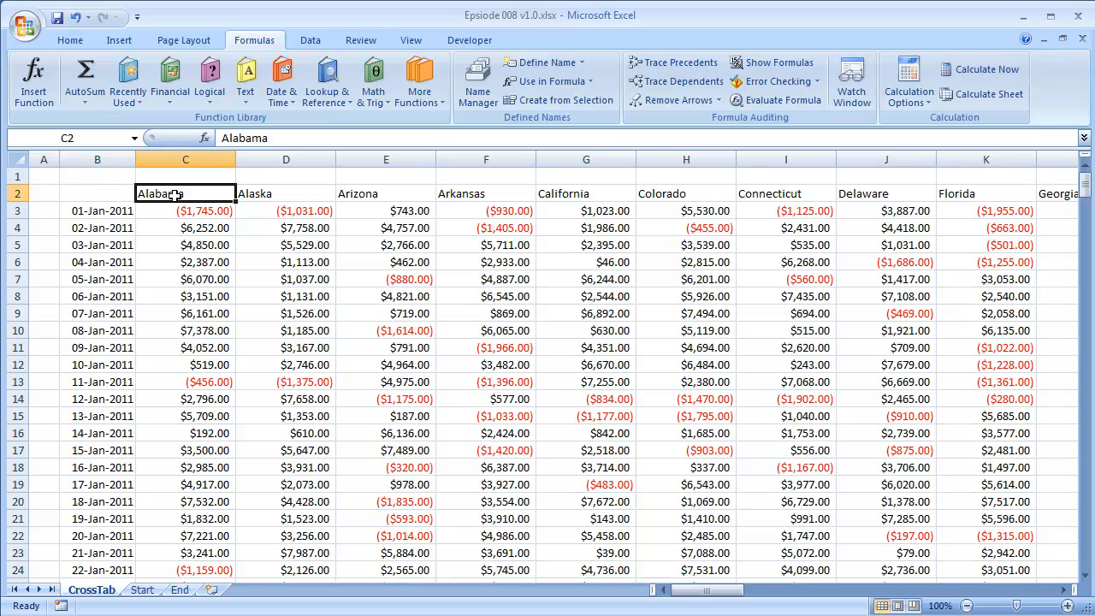
{"action": "key", "text": "ctrl+shift+Right"}
{"action": "key", "text": "alt+m"}
{"action": "key", "text": "m"}
{"action": "key", "text": "d"}
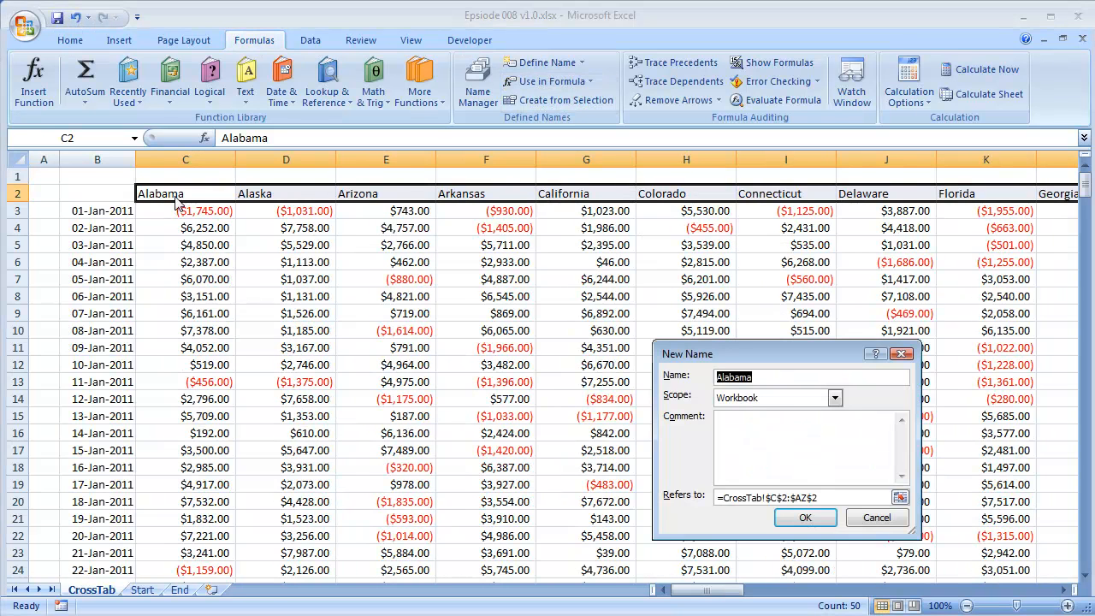
{"action": "type", "text": "rowXAxis"}
{"action": "key", "text": "Return"}
Define the workbook-scope name recBody for the CrossTab amounts C3:AZ367
{"action": "key", "text": "Down"}
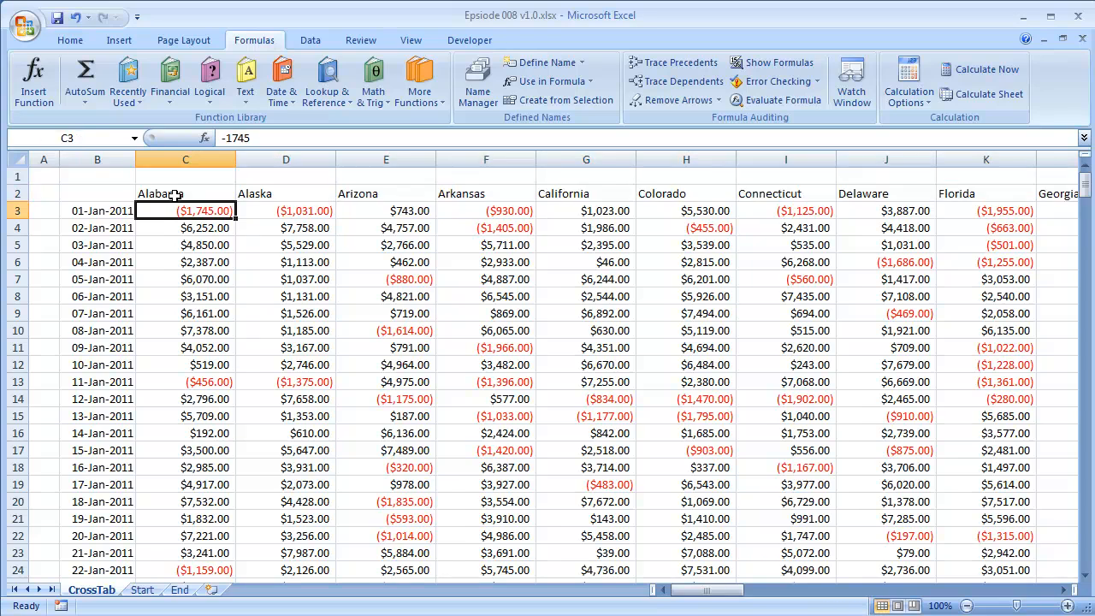
{"action": "key", "text": "ctrl+shift+Right"}
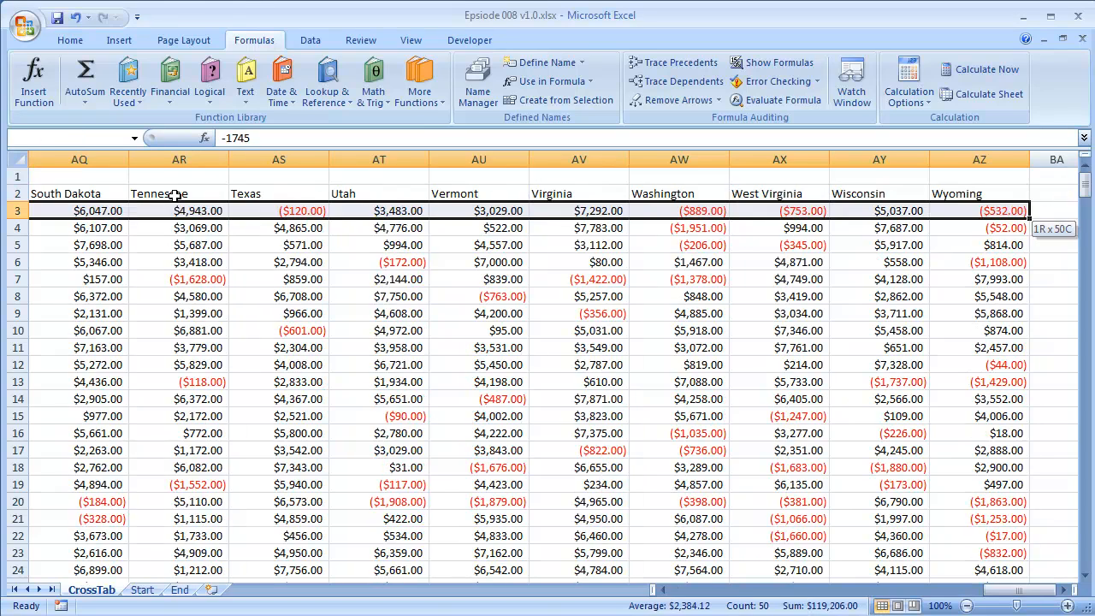
{"action": "key", "text": "ctrl+shift+Down"}
{"action": "key", "text": "alt+m"}
{"action": "type", "text": "md"}
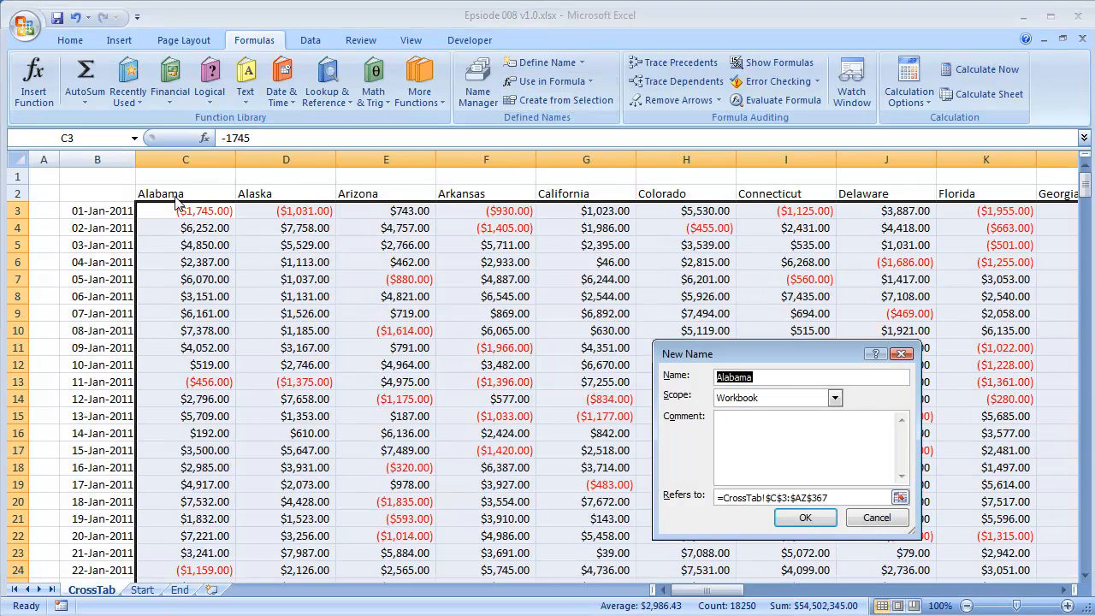
{"action": "type", "text": "recBody"}
{"action": "key", "text": "Return"}
{"action": "key", "text": "Down"}
{"action": "key", "text": "Right"}
{"action": "key", "text": "Down"}
{"action": "key", "text": "Left"}
{"action": "key", "text": "Left"}
{"action": "key", "text": "Right"}
{"action": "key", "text": "Up"}
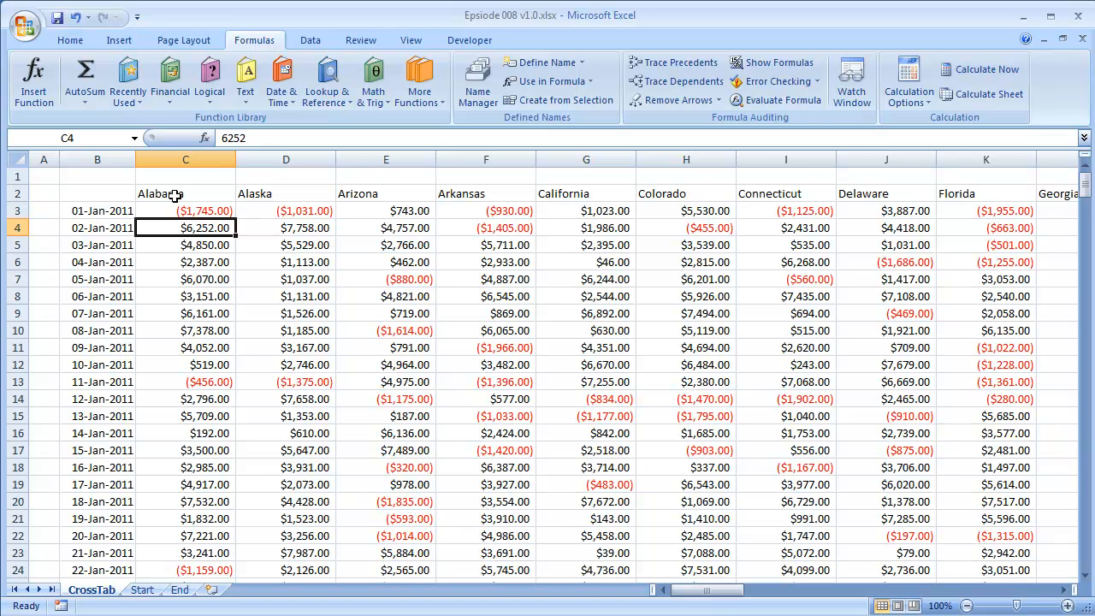
In the Epsiode 007 v1.3 workbook, highlight the row-count formula, headers and first list row in A1:D3 of the Start sheet
{"action": "key", "text": "ctrl+Tab"}
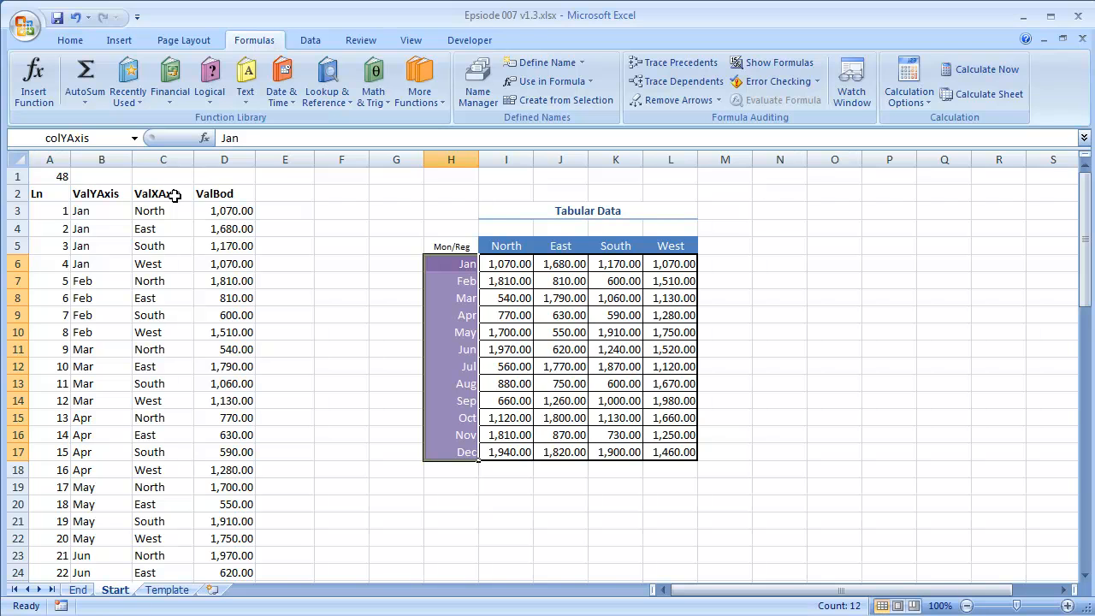
{"action": "left_click", "coordinate": [285, 180]}
{"action": "left_click_drag", "start_coordinate": [39, 177], "coordinate": [207, 217]}
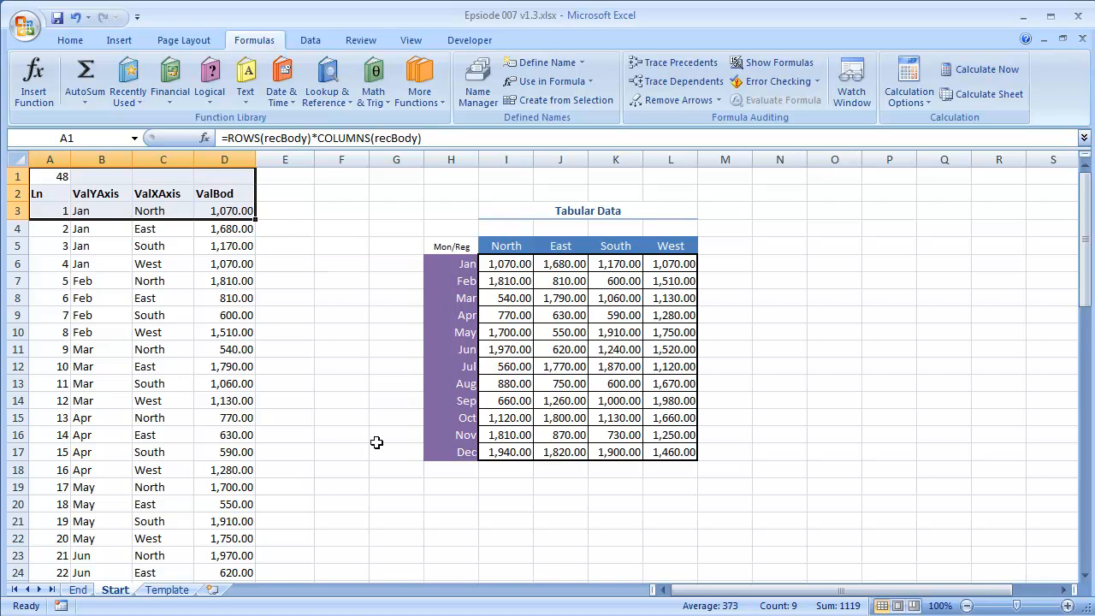
{"action": "left_click", "coordinate": [308, 310]}
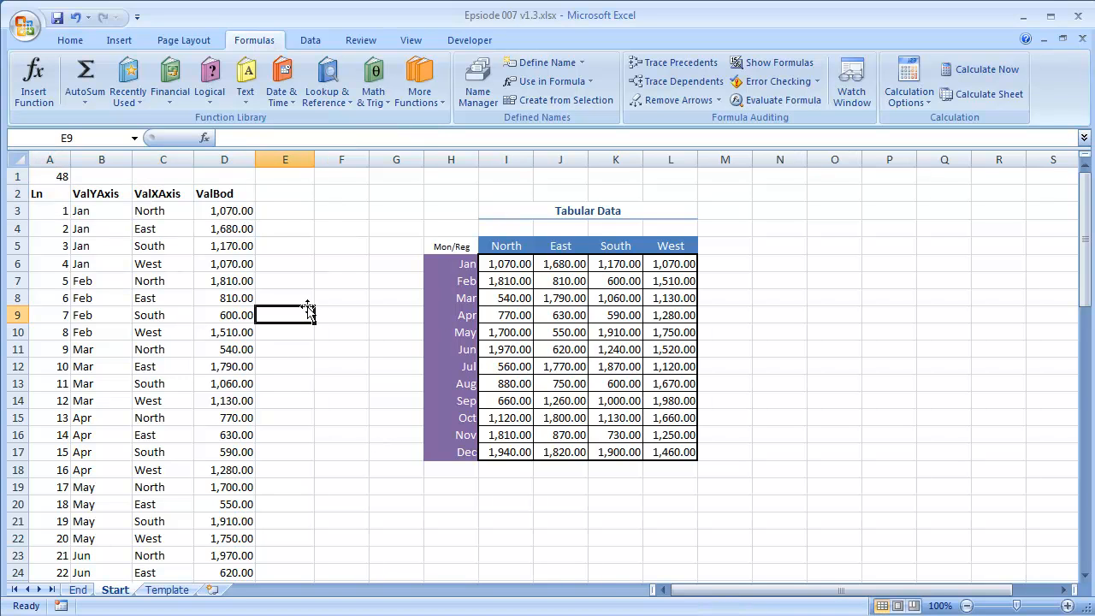
Copy the lines ABC, DEF and GHI from E008 - Unwinder.txt in Notepad and paste them into the Start sheet at O4
{"action": "key", "text": "alt+Tab"}
{"action": "left_click_drag", "start_coordinate": [382, 557], "coordinate": [389, 320]}
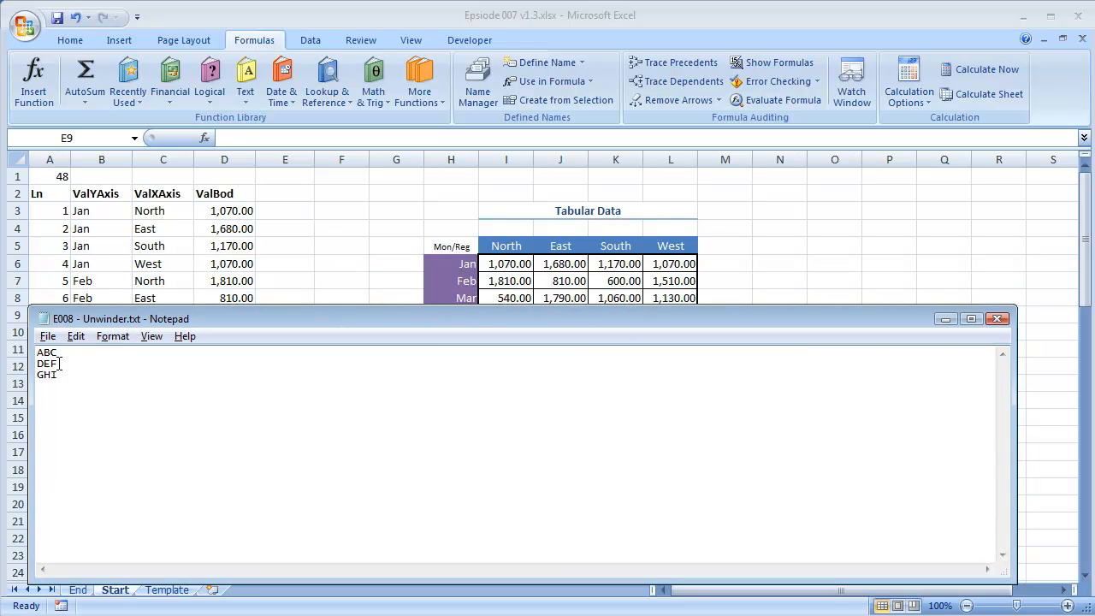
{"action": "left_click_drag", "start_coordinate": [75, 373], "coordinate": [39, 347]}
{"action": "left_click", "coordinate": [159, 392]}
{"action": "left_click_drag", "start_coordinate": [74, 374], "coordinate": [28, 342]}
{"action": "key", "text": "ctrl+c"}
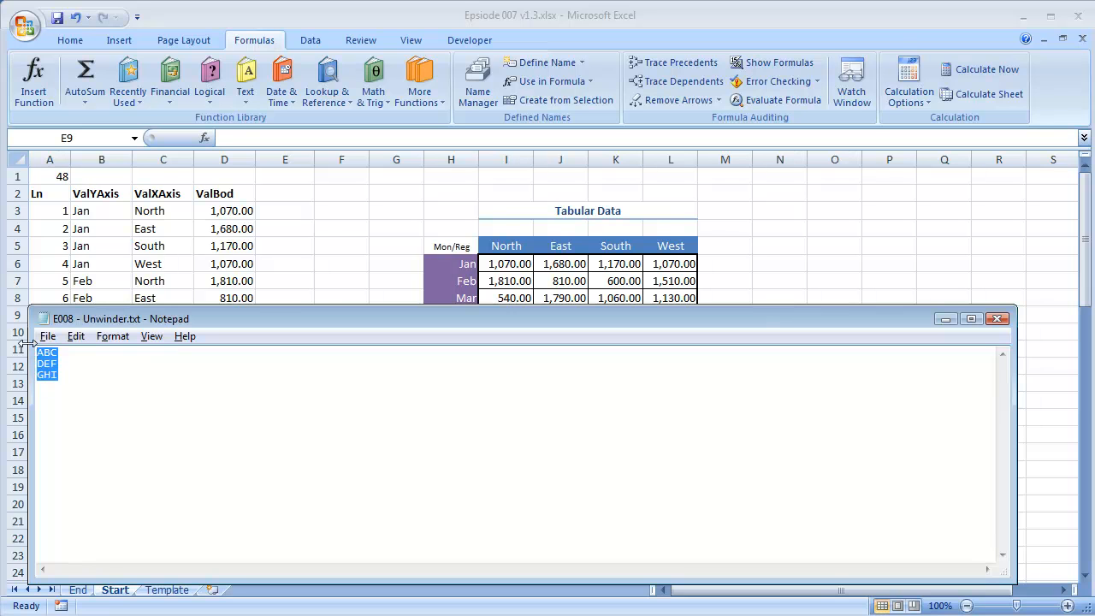
{"action": "left_click", "coordinate": [808, 234]}
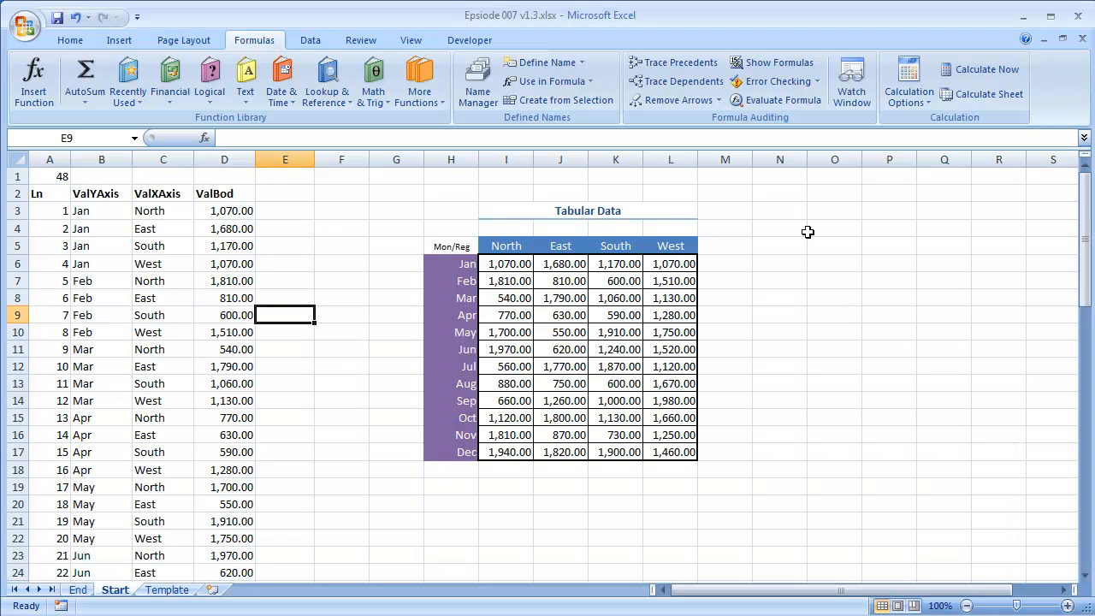
{"action": "left_click", "coordinate": [828, 228]}
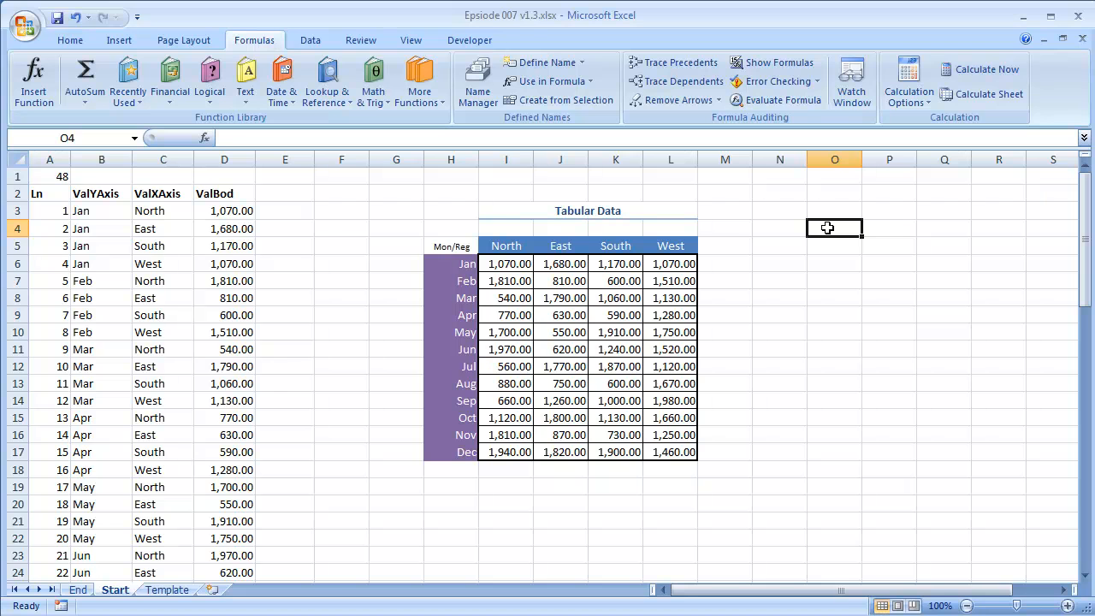
{"action": "key", "text": "ctrl+v"}
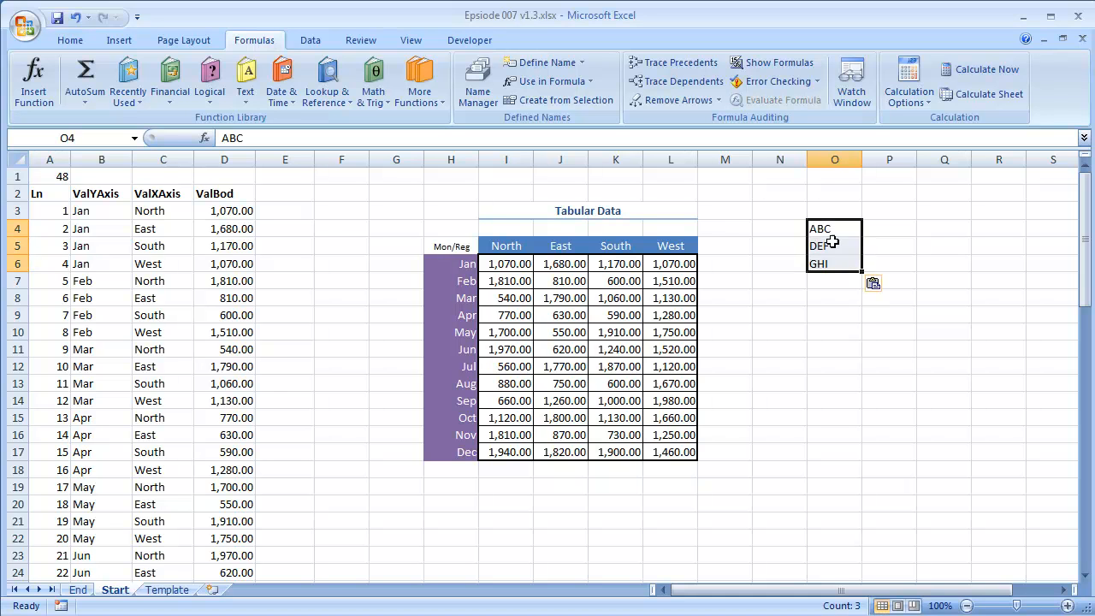
{"action": "left_click", "coordinate": [889, 237]}
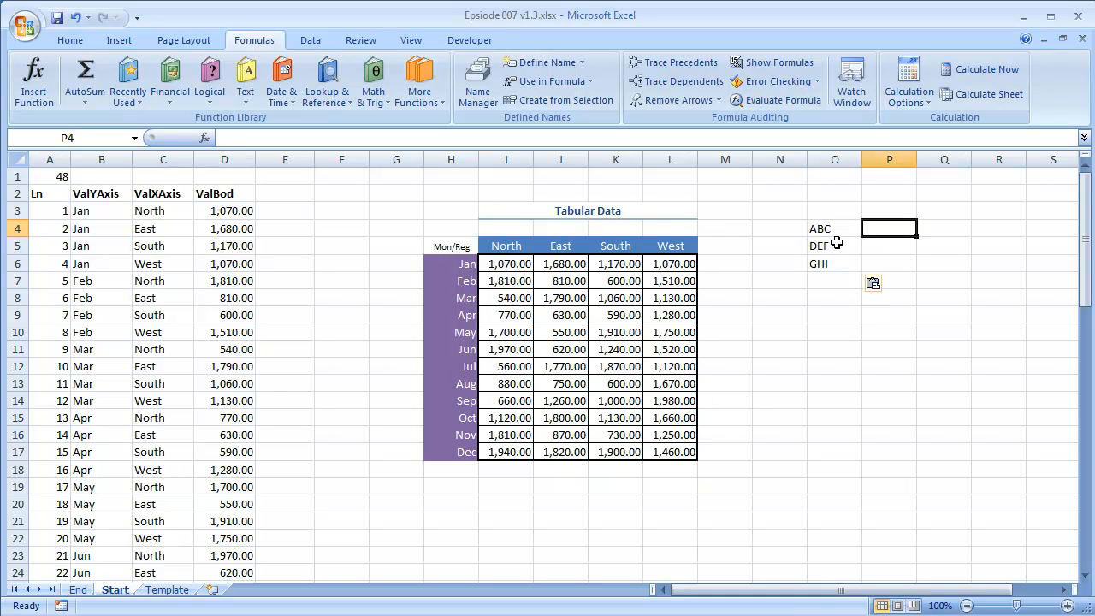
In E008 - Unwinder.txt, separate the letters of ABC, DEF and GHI with tabs to form three columns
{"action": "key", "text": "alt+Tab"}
{"action": "left_click", "coordinate": [80, 353]}
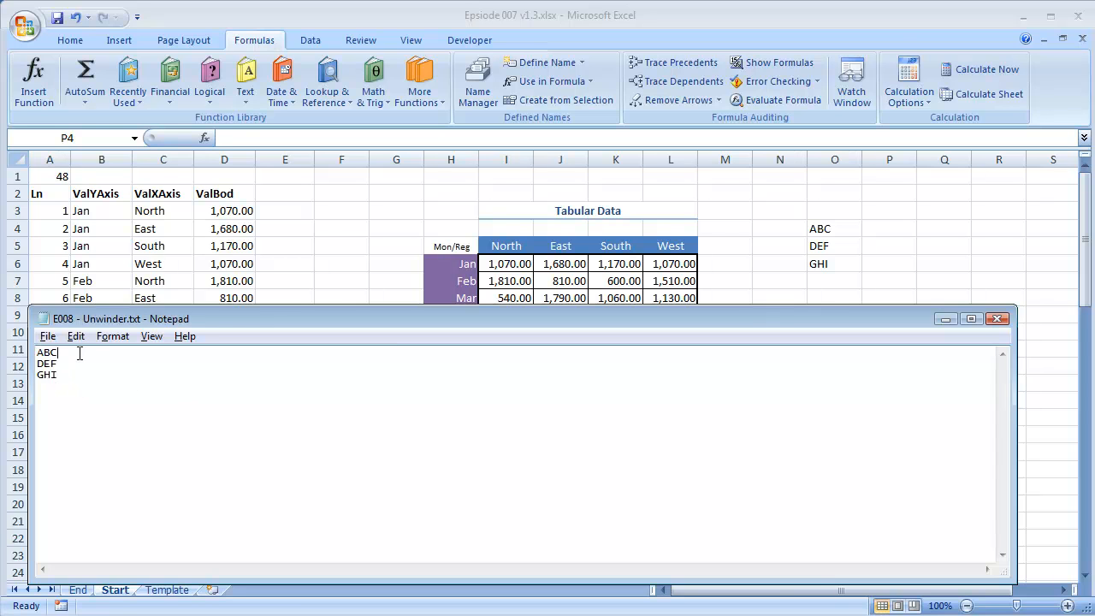
{"action": "key", "text": "Return"}
{"action": "key", "text": "BackSpace"}
{"action": "left_click", "coordinate": [41, 353]}
{"action": "key", "text": "Tab"}
{"action": "key", "text": "Right"}
{"action": "key", "text": "Tab"}
{"action": "key", "text": "Tab"}
{"action": "key", "text": "Right"}
{"action": "key", "text": "Tab"}
{"action": "key", "text": "Down"}
{"action": "key", "text": "Tab"}
{"action": "key", "text": "Right"}
{"action": "key", "text": "Tab"}
Copy the tab-separated letters A to I from Notepad and paste them into the Start sheet at N9
{"action": "left_click_drag", "start_coordinate": [166, 376], "coordinate": [30, 336]}
{"action": "key", "text": "ctrl+c"}
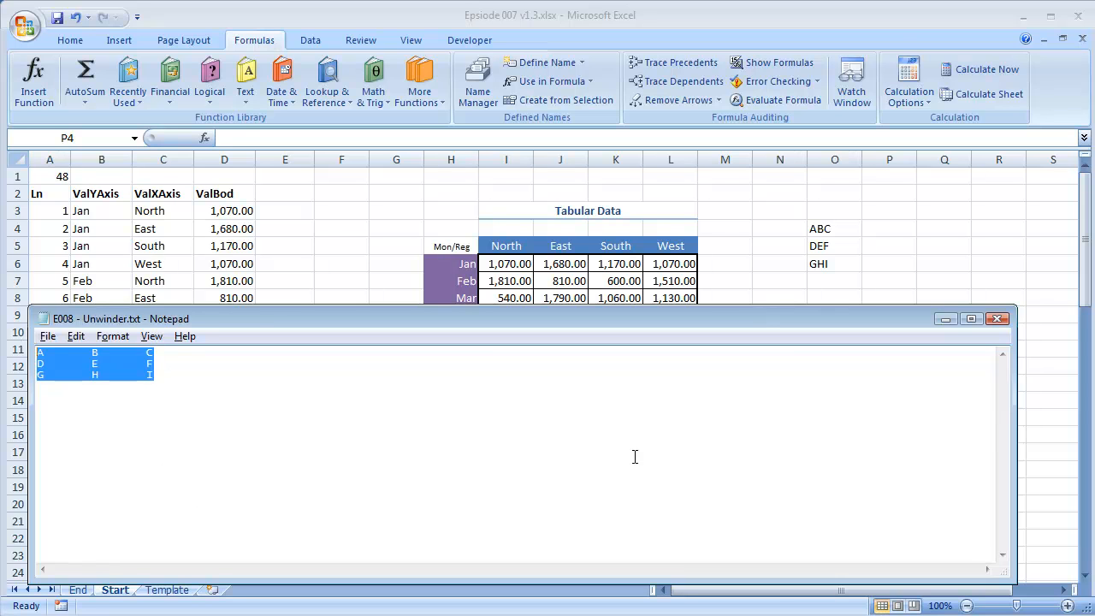
{"action": "left_click", "coordinate": [814, 281]}
{"action": "left_click", "coordinate": [812, 300]}
{"action": "left_click", "coordinate": [779, 313]}
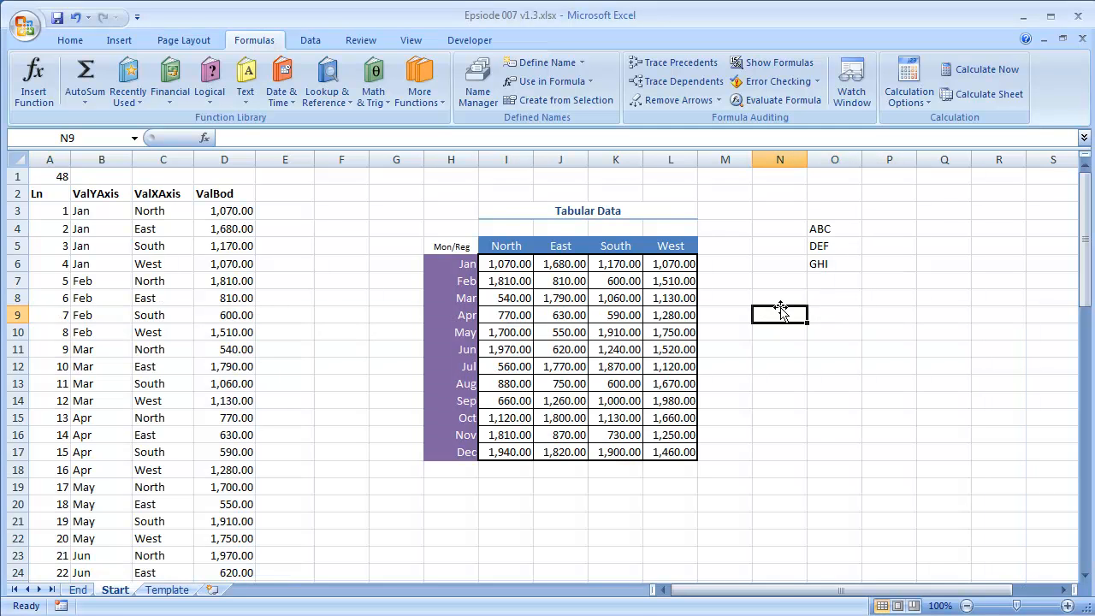
{"action": "key", "text": "alt+Tab"}
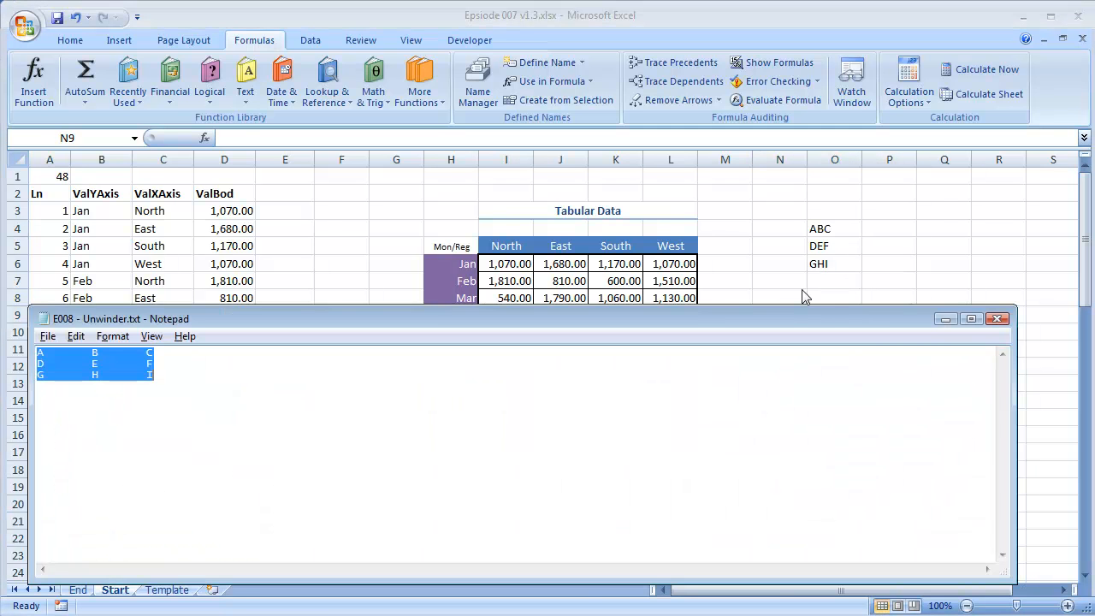
{"action": "left_click", "coordinate": [796, 299]}
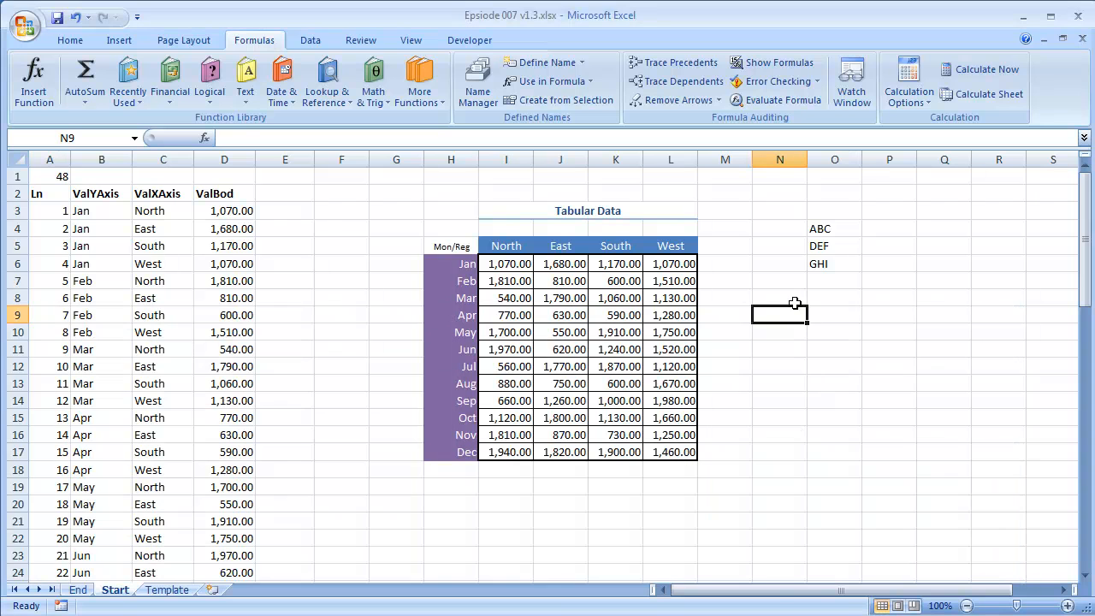
{"action": "key", "text": "ctrl+v"}
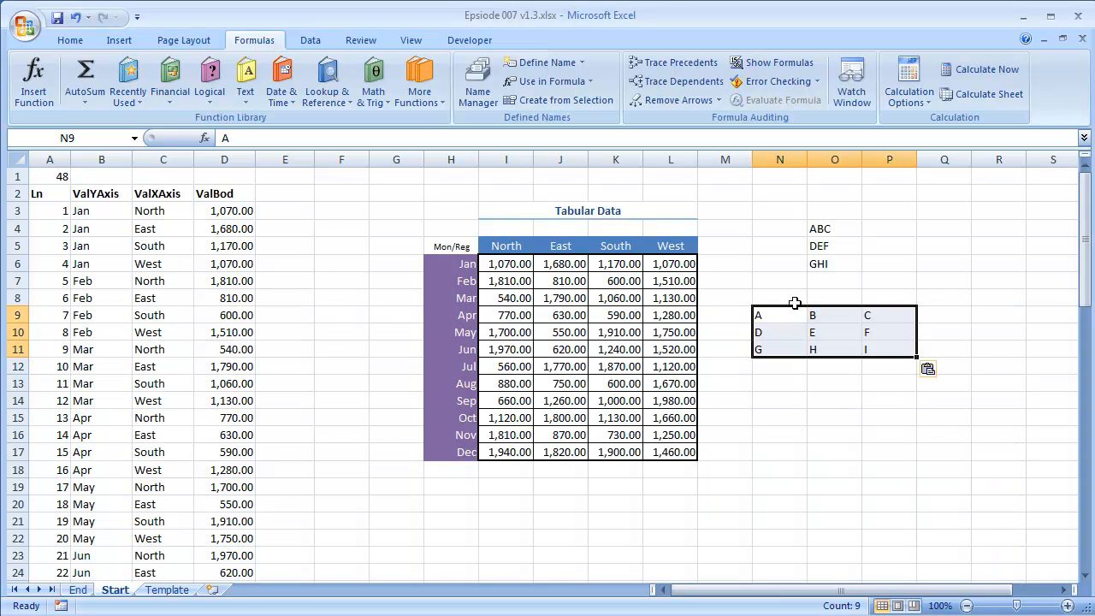
{"action": "left_click", "coordinate": [826, 413]}
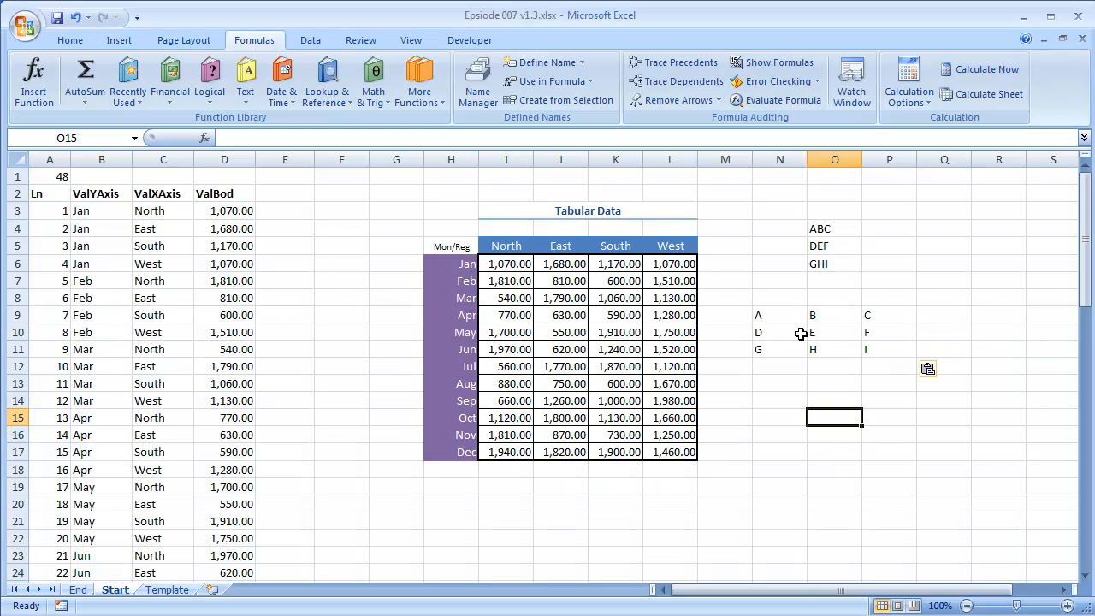
In E008 - Unwinder.txt, replace the letter I with the formula =2+2
{"action": "key", "text": "alt+Tab"}
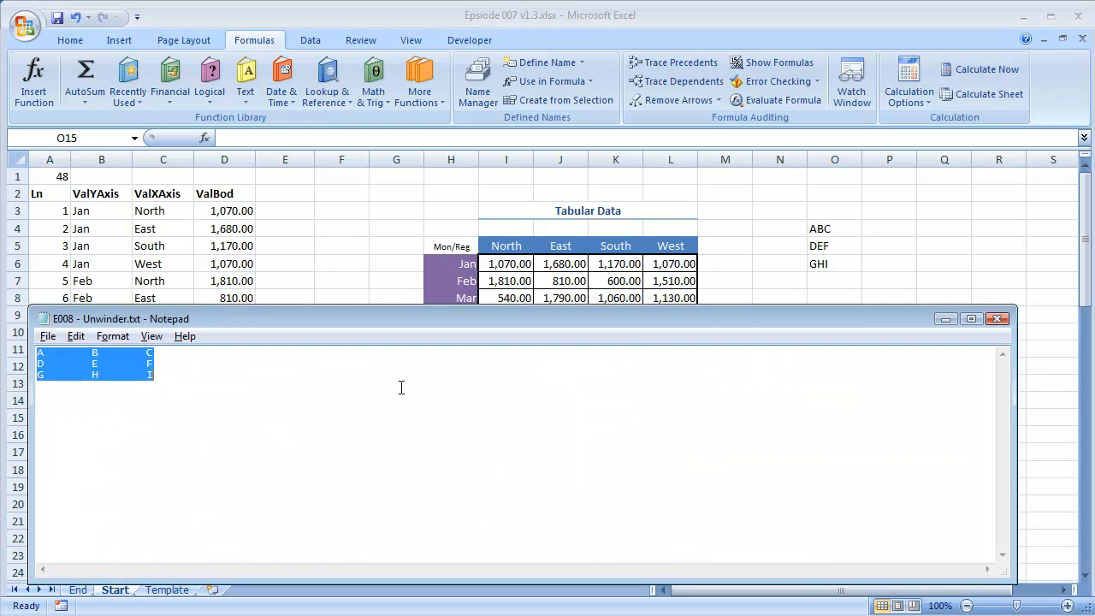
{"action": "left_click", "coordinate": [176, 384]}
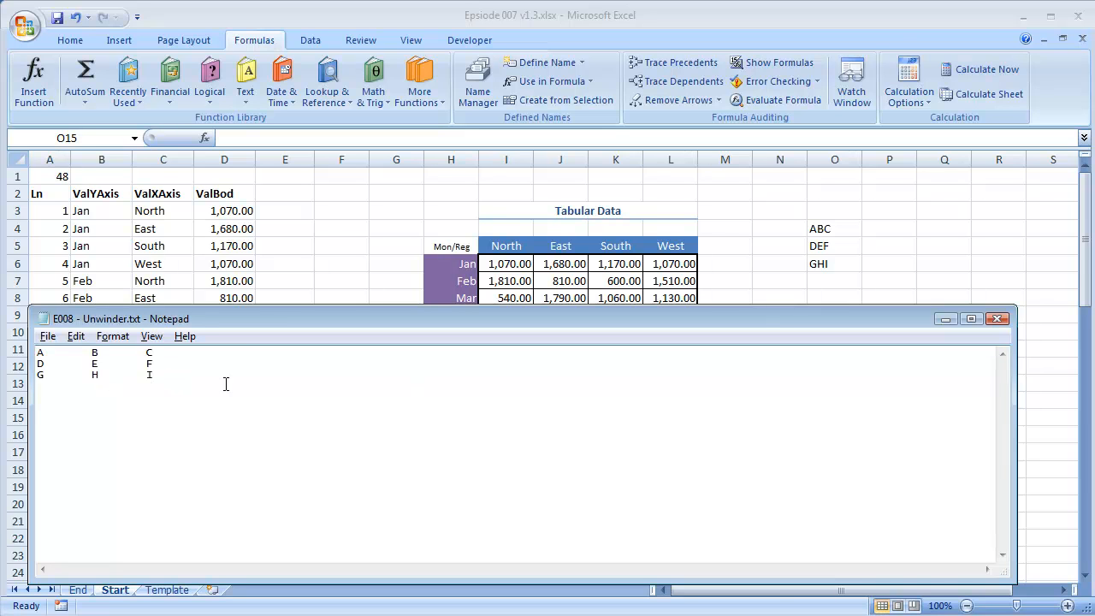
{"action": "key", "text": "BackSpace"}
{"action": "type", "text": "=2+2"}
Copy the tab-separated text containing =2+2 into the Start sheet at N13 and inspect the formula in P15
{"action": "left_click_drag", "start_coordinate": [180, 376], "coordinate": [4, 345]}
{"action": "key", "text": "ctrl+c"}
{"action": "key", "text": "alt+Tab"}
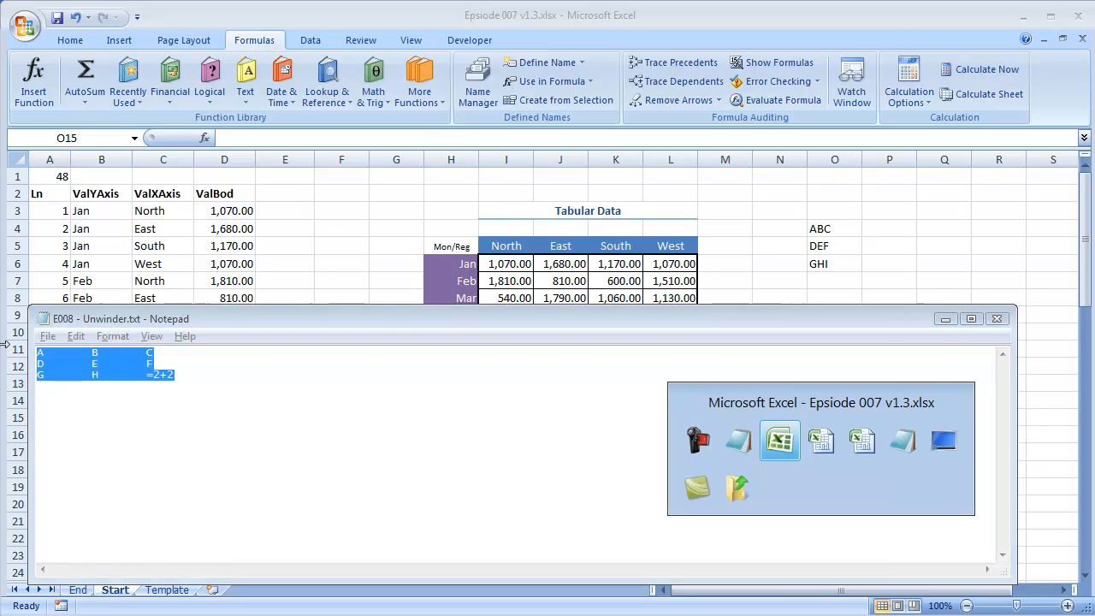
{"action": "left_click", "coordinate": [764, 385]}
{"action": "key", "text": "ctrl+v"}
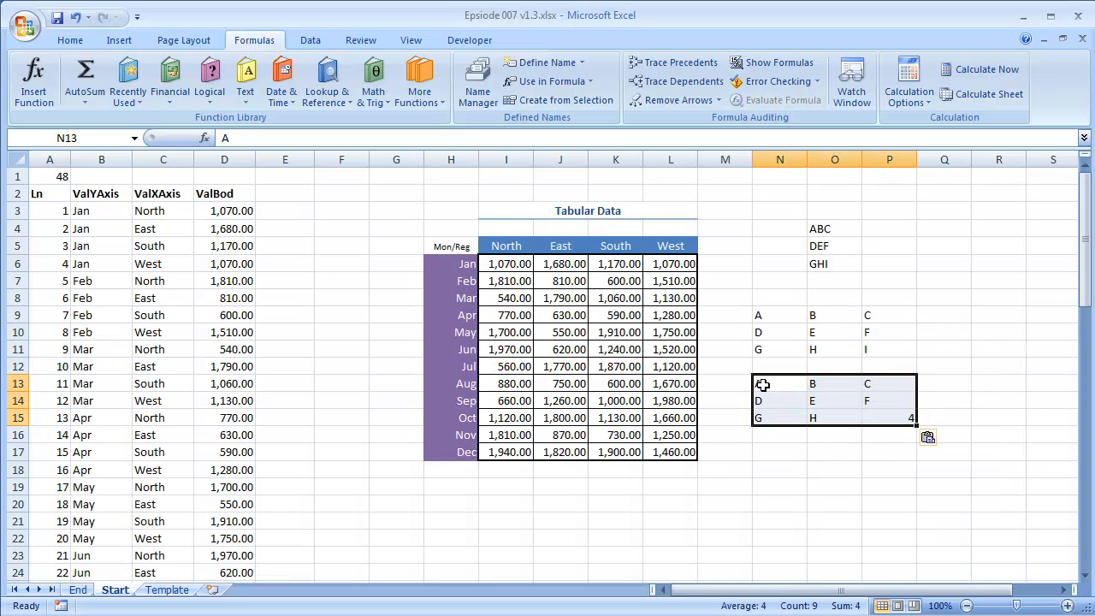
{"action": "left_click", "coordinate": [899, 487]}
{"action": "left_click", "coordinate": [883, 417]}
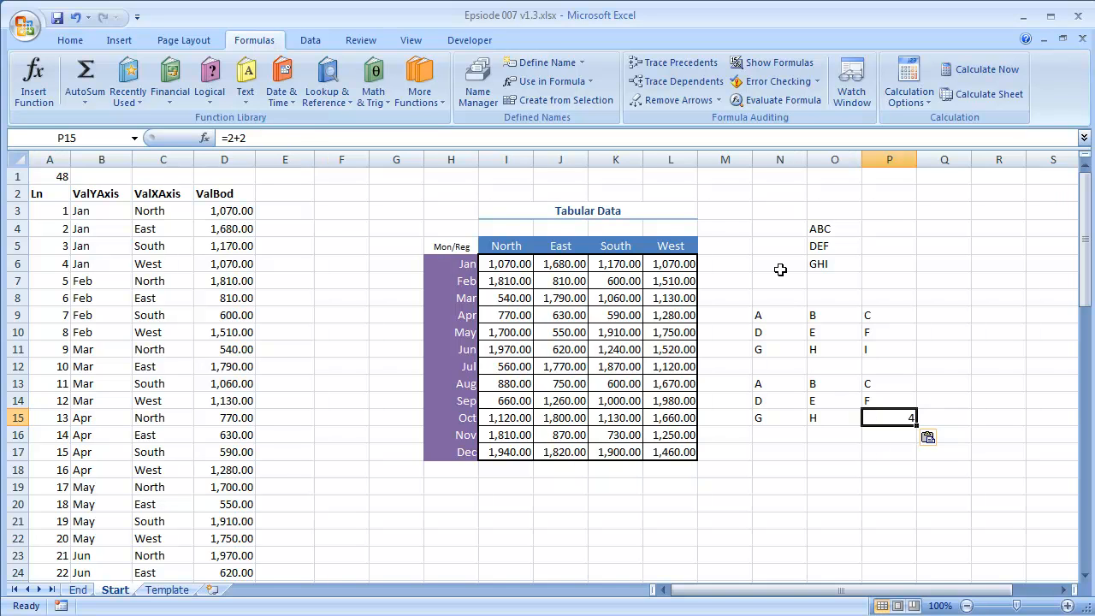
Clear the pasted samples from N4:P16 of the Start sheet and cut all the sample text from E008 - Unwinder.txt
{"action": "left_click_drag", "start_coordinate": [768, 223], "coordinate": [914, 434]}
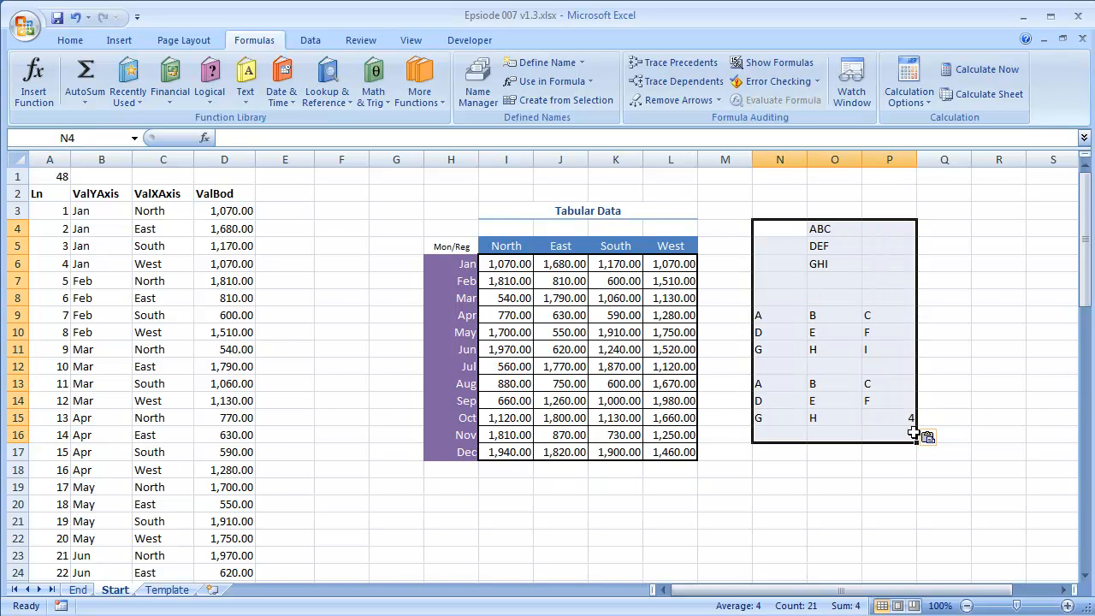
{"action": "key", "text": "Delete"}
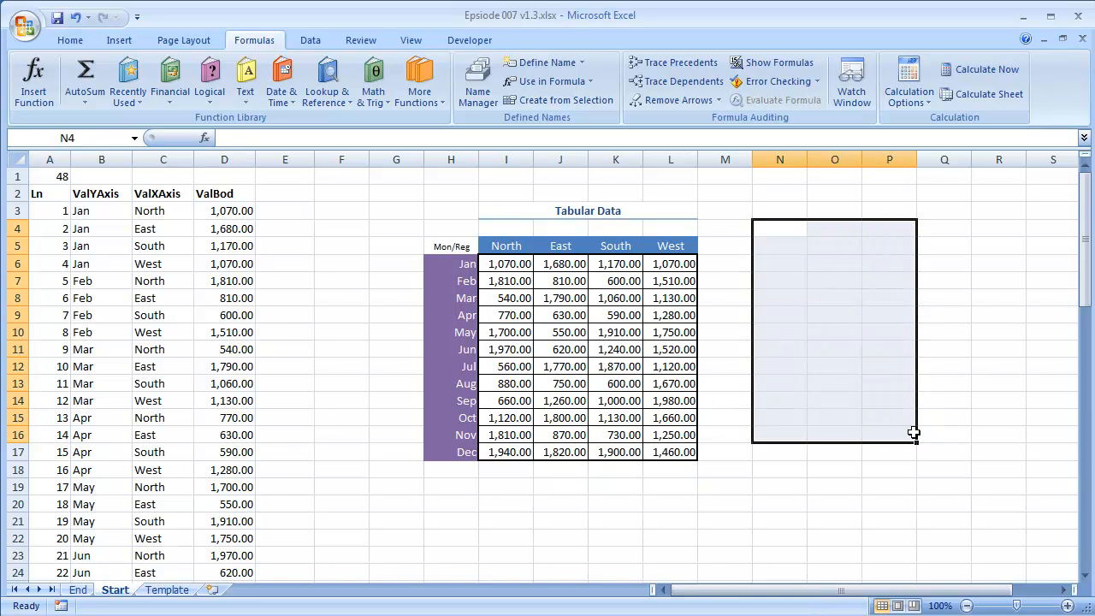
{"action": "left_click", "coordinate": [319, 278]}
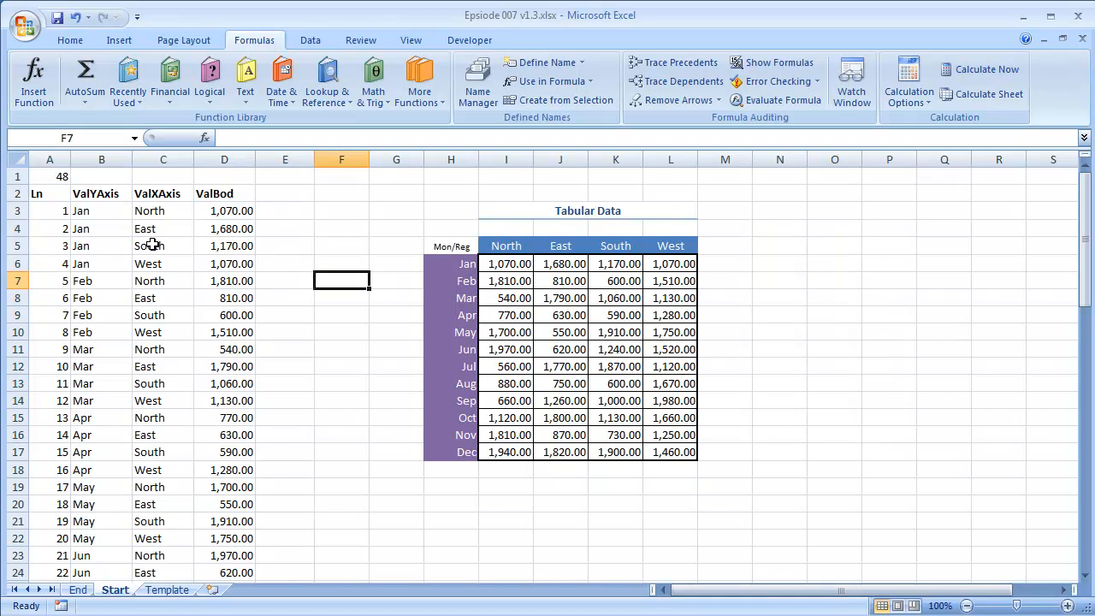
{"action": "key", "text": "alt+Tab"}
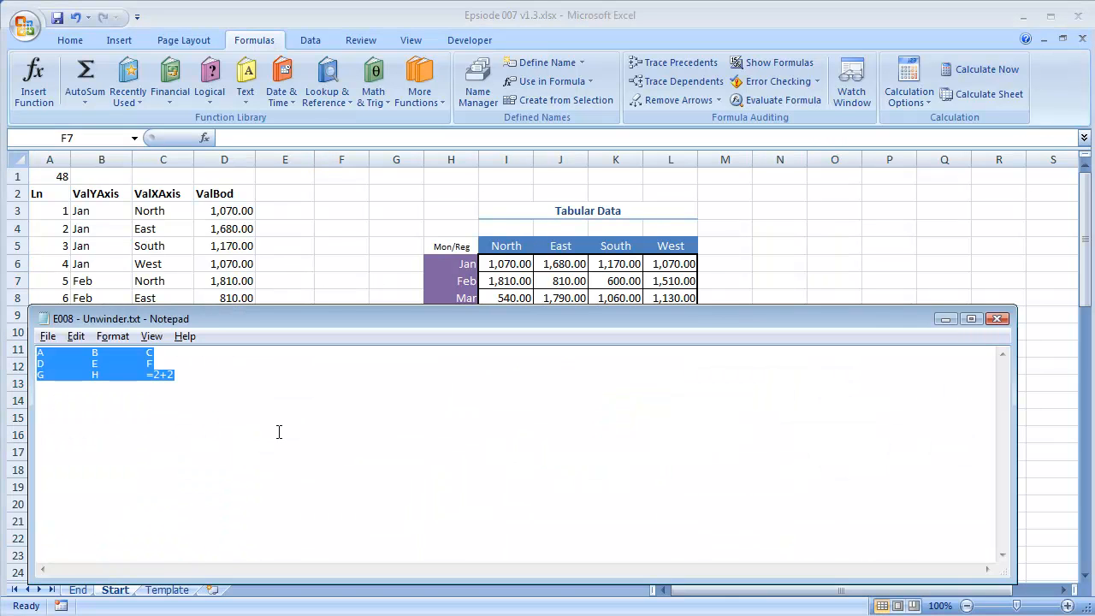
{"action": "key", "text": "ctrl+x"}
{"action": "key", "text": "alt+Tab"}
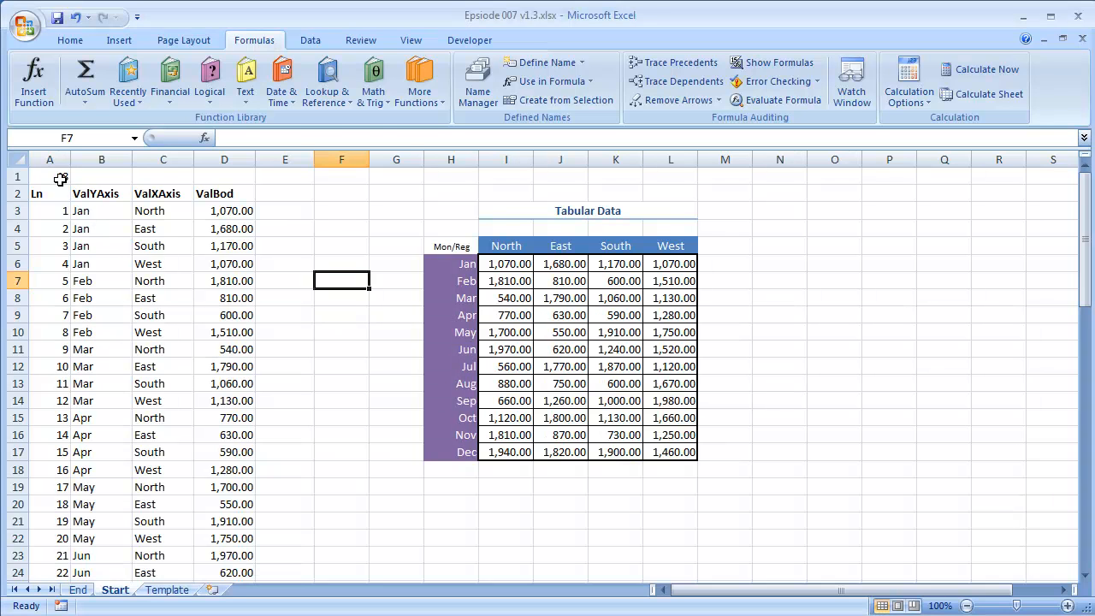
Copy the headers Ln, ValYAxis, ValXAxis and ValBod from A2:D2 of the Start sheet onto the second line of E008 - Unwinder.txt
{"action": "left_click", "coordinate": [59, 177]}
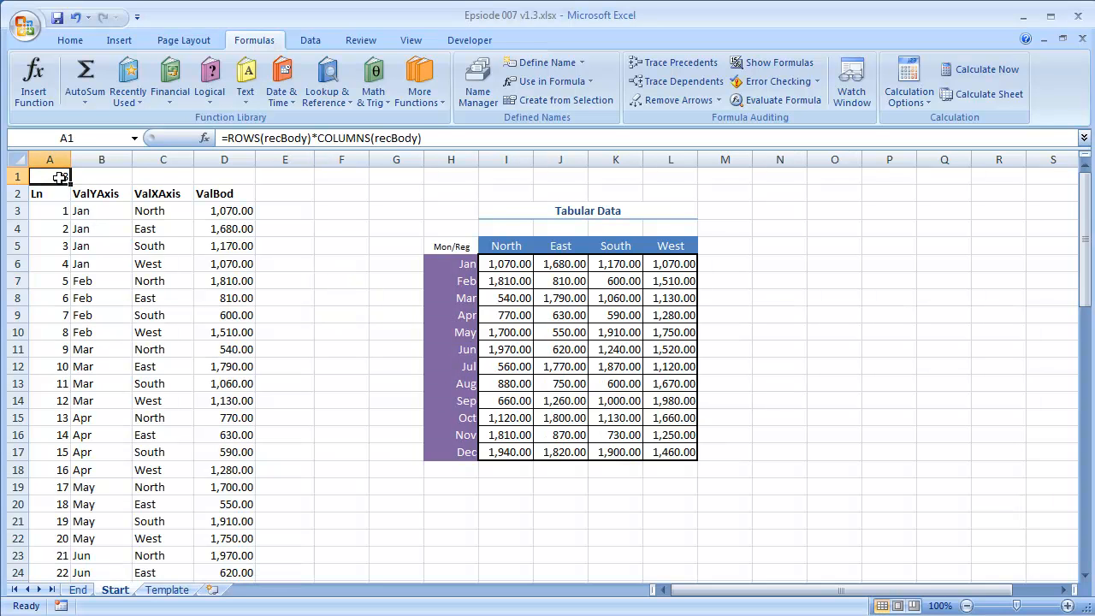
{"action": "left_click_drag", "start_coordinate": [38, 195], "coordinate": [203, 194]}
{"action": "key", "text": "ctrl+c"}
{"action": "key", "text": "alt+Tab"}
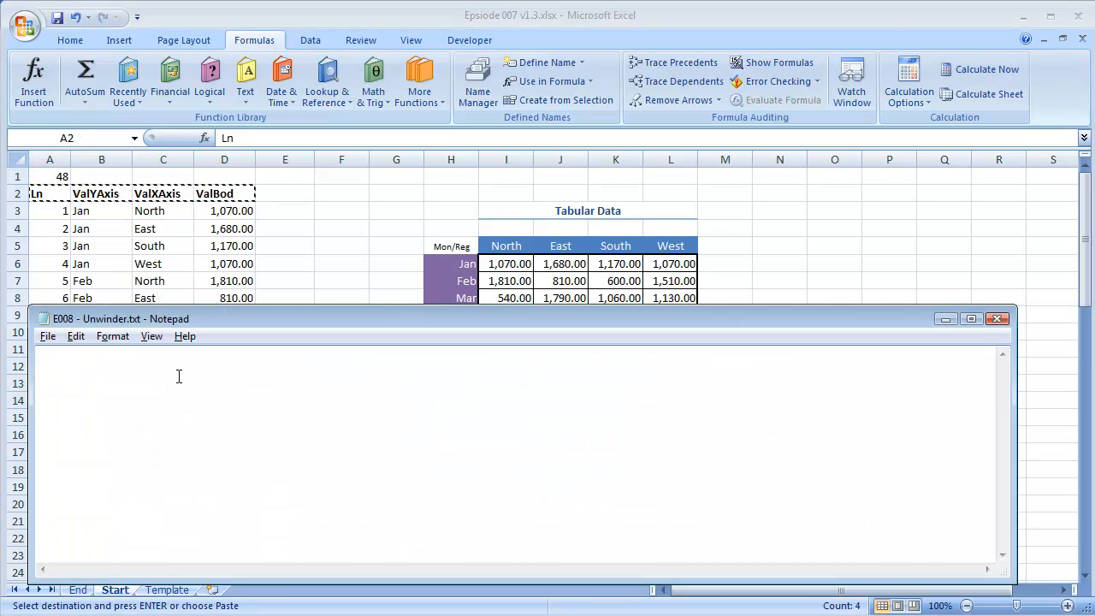
{"action": "key", "text": "Return"}
{"action": "key", "text": "ctrl+v"}
{"action": "key", "text": "Right"}
{"action": "key", "text": "Right"}
{"action": "key", "text": "Right"}
{"action": "key", "text": "Right"}
{"action": "key", "text": "Right"}
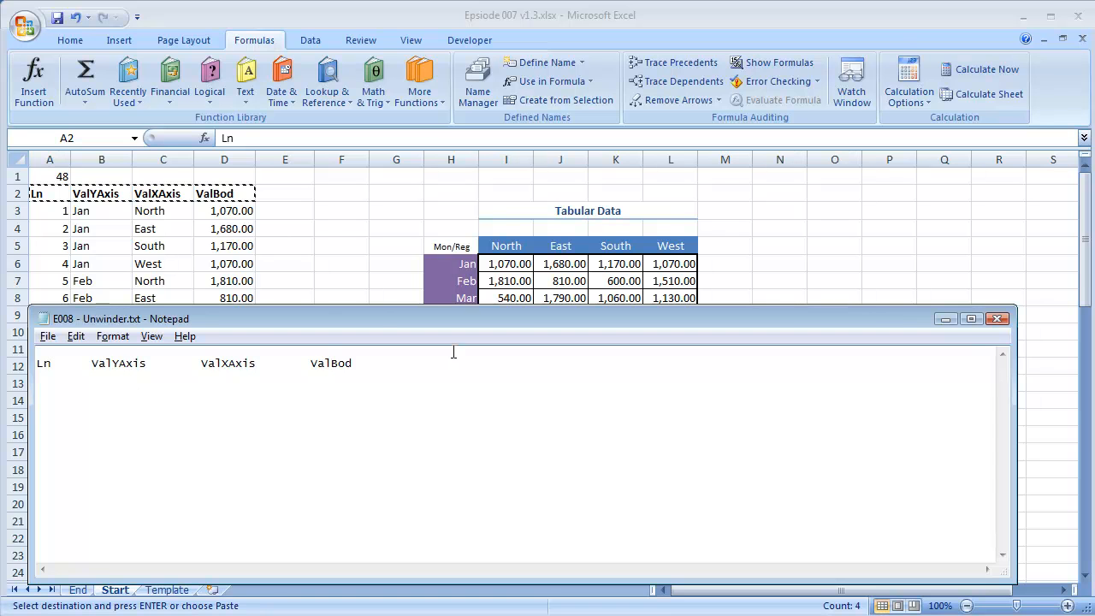
Copy the line number 1 from A3 of the Start sheet into the text file beneath Ln, followed by a tab
{"action": "left_click", "coordinate": [384, 296]}
{"action": "left_click", "coordinate": [308, 252]}
{"action": "left_click_drag", "start_coordinate": [39, 213], "coordinate": [243, 210]}
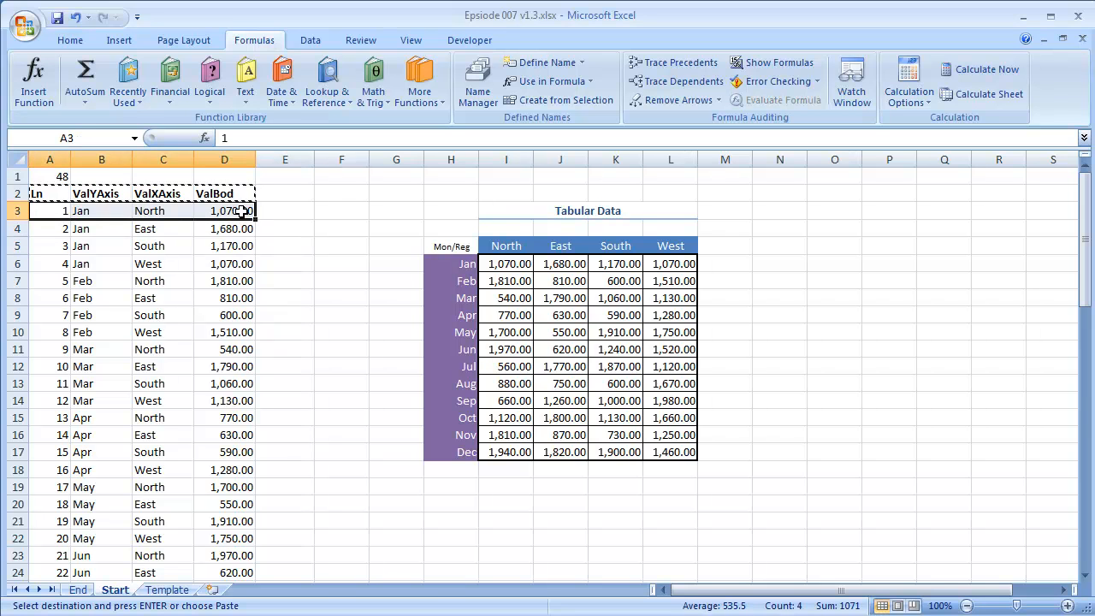
{"action": "key", "text": "alt+Tab"}
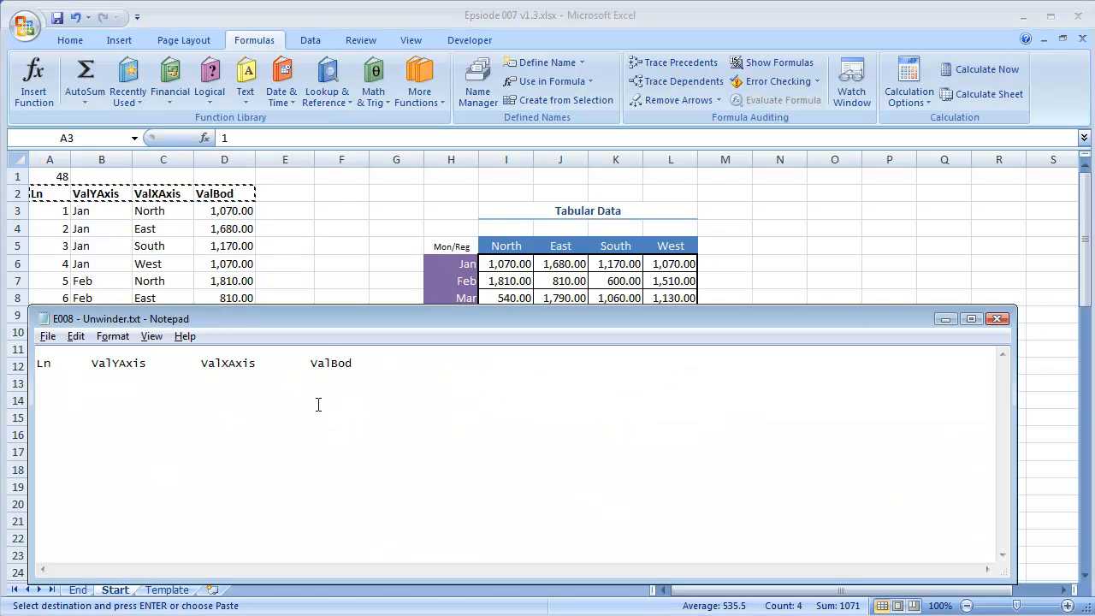
{"action": "key", "text": "alt+Tab"}
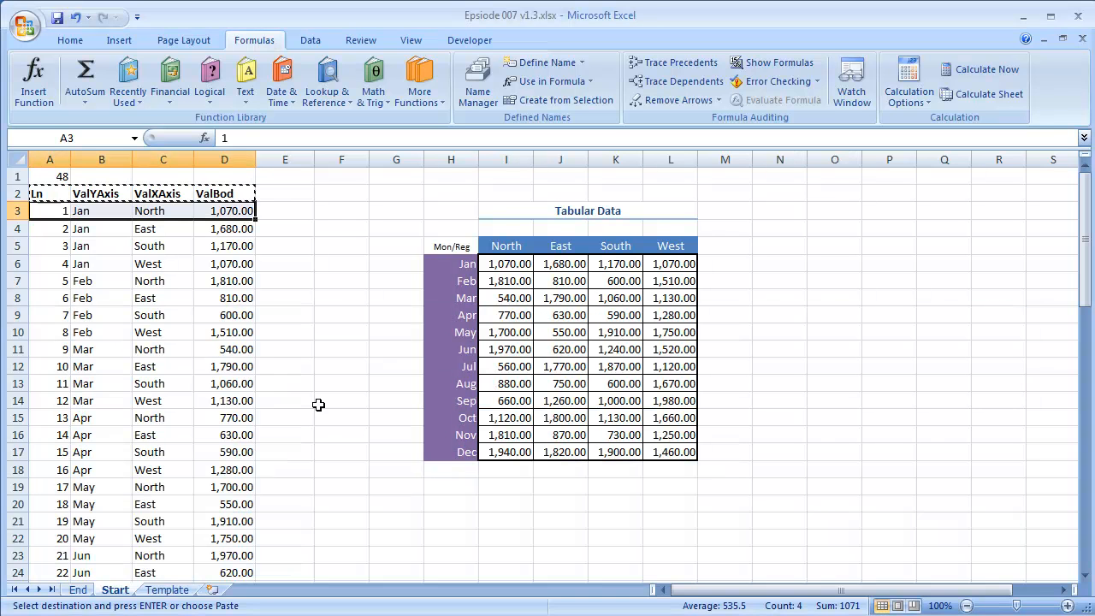
{"action": "left_click", "coordinate": [102, 250]}
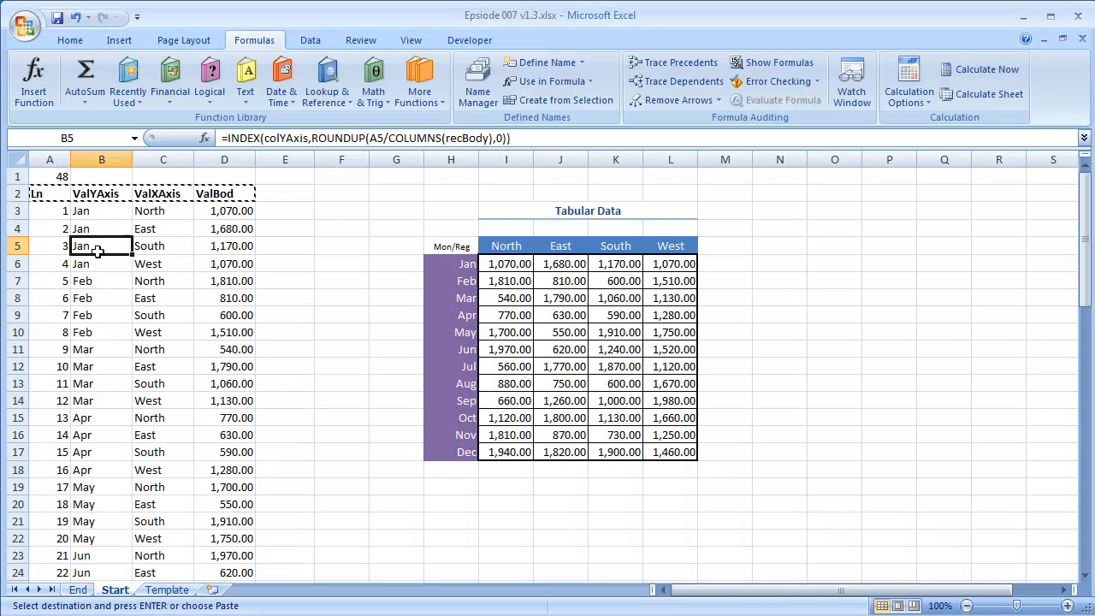
{"action": "left_click", "coordinate": [63, 210]}
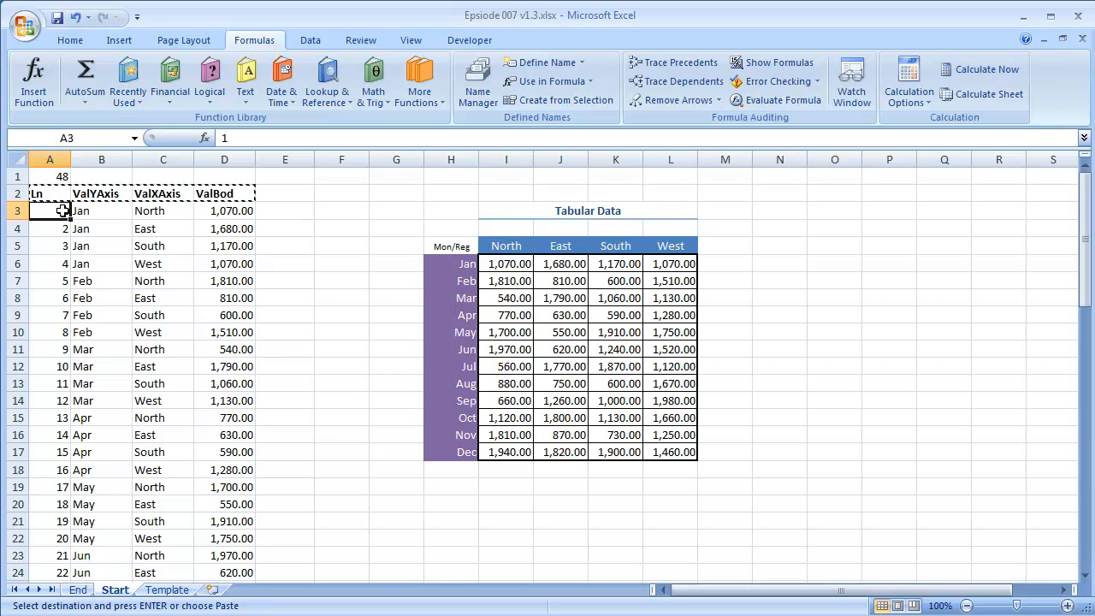
{"action": "key", "text": "ctrl+c"}
{"action": "key", "text": "alt+Tab"}
{"action": "left_click", "coordinate": [455, 392]}
{"action": "key", "text": "Return"}
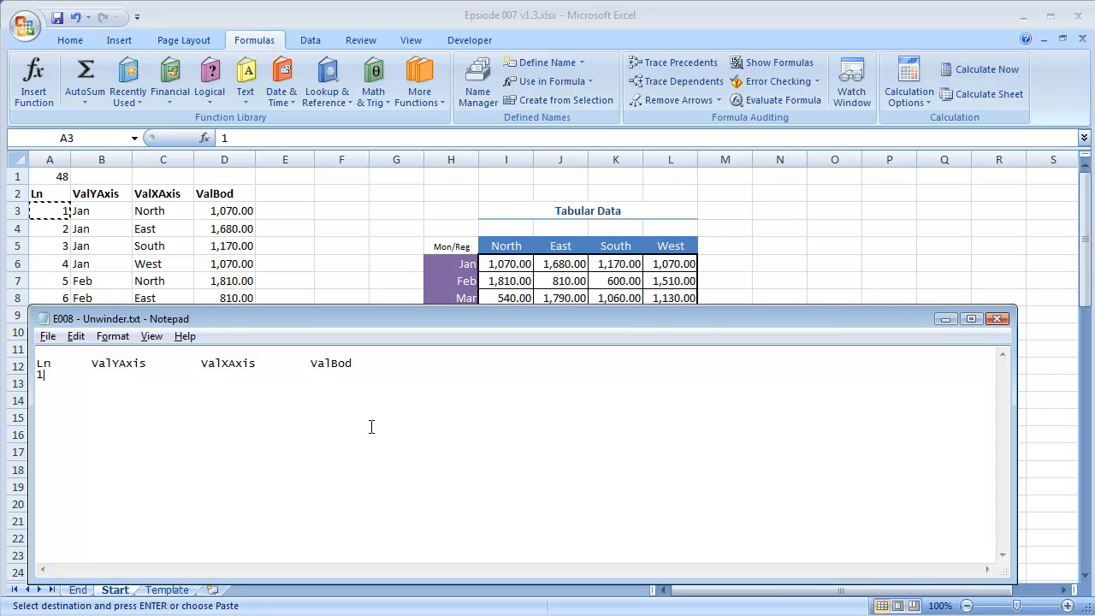
{"action": "key", "text": "Tab"}
Copy the formula =INDEX(colYAxis,ROUNDUP(A3/COLUMNS(recBody),0)) from B3 into the text file after the line number 1
{"action": "key", "text": "alt+Tab"}
{"action": "double_click", "coordinate": [86, 211]}
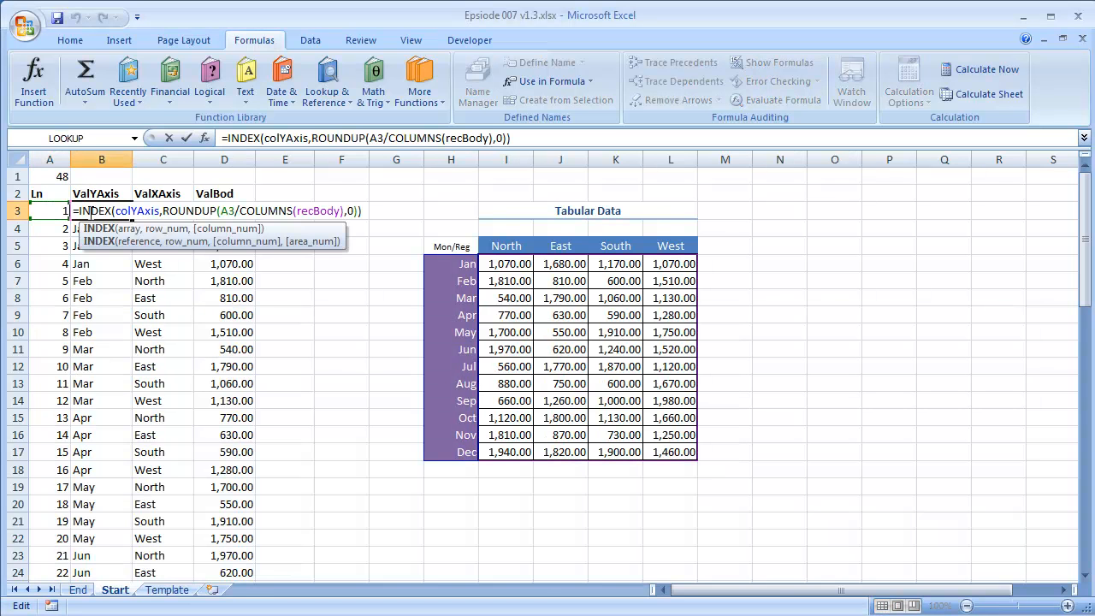
{"action": "left_click_drag", "start_coordinate": [75, 210], "coordinate": [432, 214]}
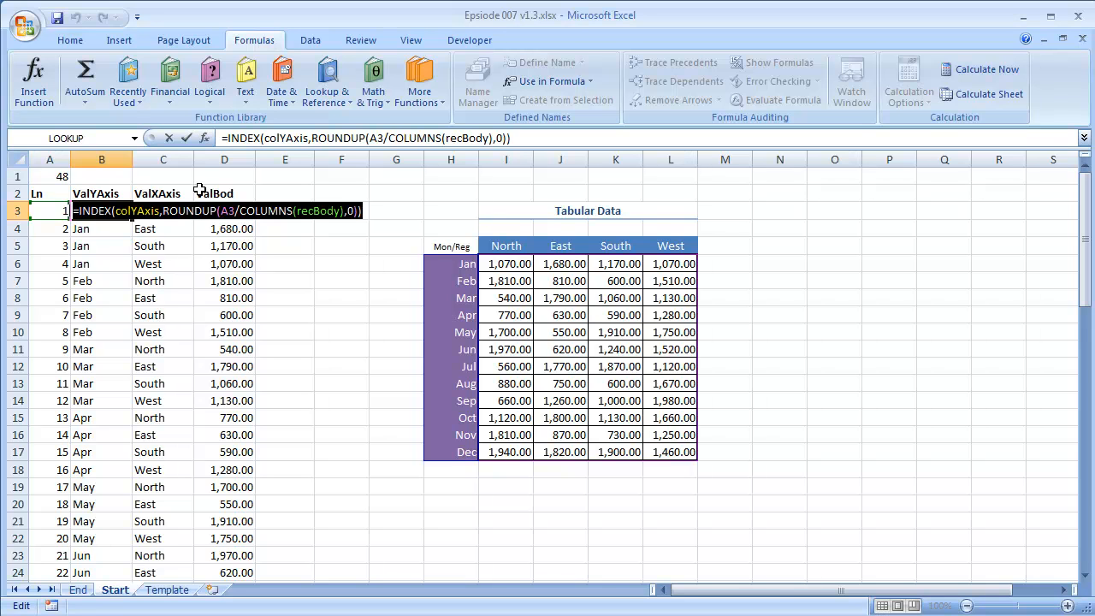
{"action": "key", "text": "alt+Tab"}
{"action": "key", "text": "ctrl+v"}
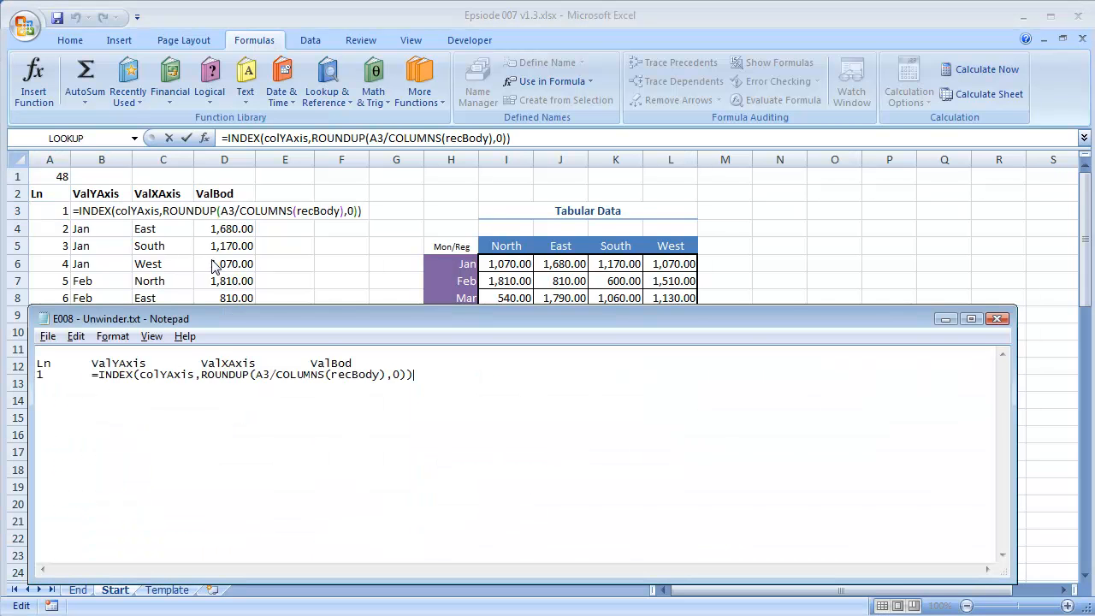
{"action": "key", "text": "alt+Tab"}
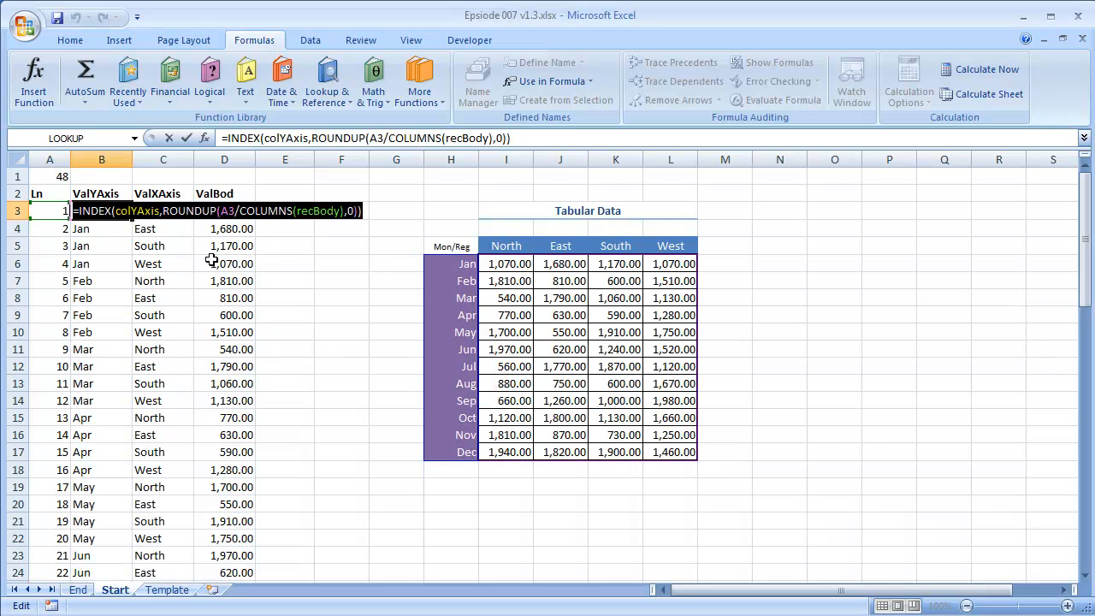
{"action": "key", "text": "Escape"}
Copy the formula =INDEX(rowXAxis,MOD(A3-1,COLUMNS(recBody))+1) from C3 into the text file, tab-separated after the colYAxis formula
{"action": "double_click", "coordinate": [139, 213]}
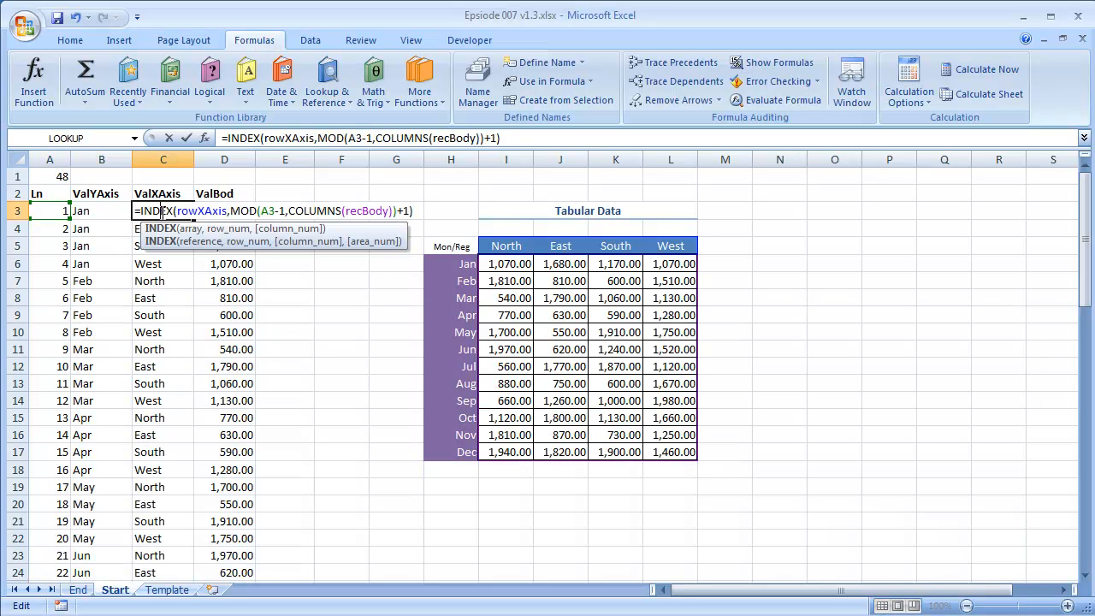
{"action": "left_click_drag", "start_coordinate": [135, 211], "coordinate": [494, 240]}
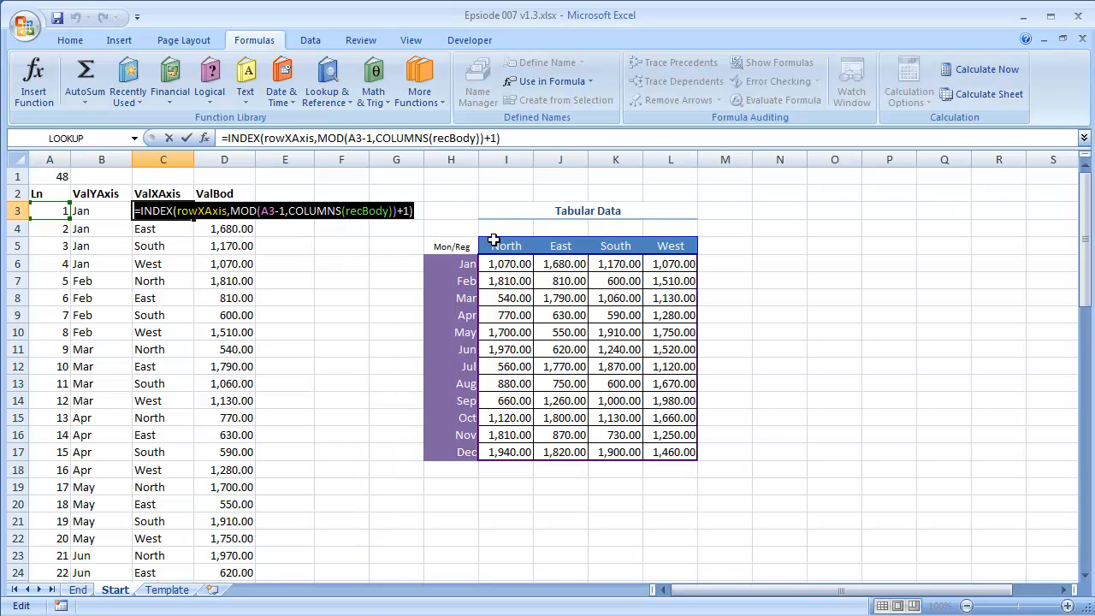
{"action": "key", "text": "alt+Tab"}
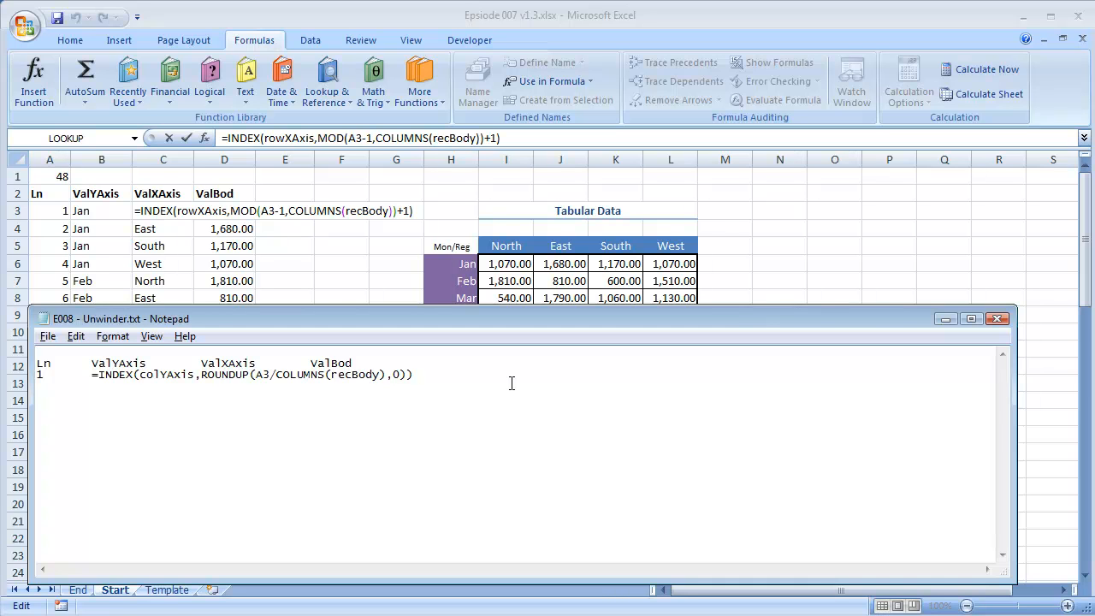
{"action": "key", "text": "ctrl+v"}
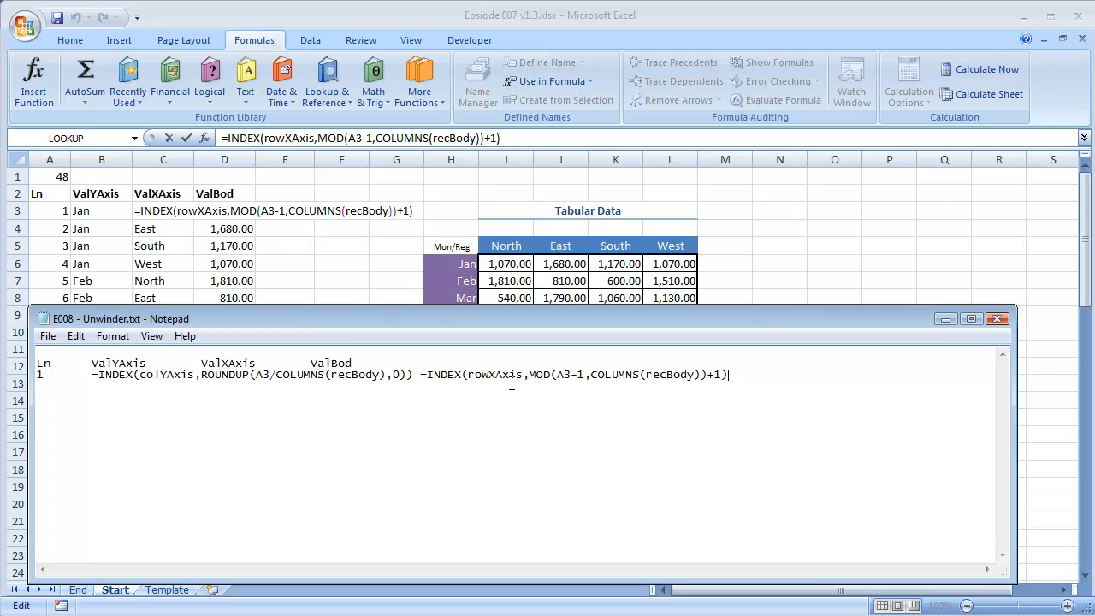
{"action": "key", "text": "alt+Tab"}
{"action": "key", "text": "ctrl+Return"}
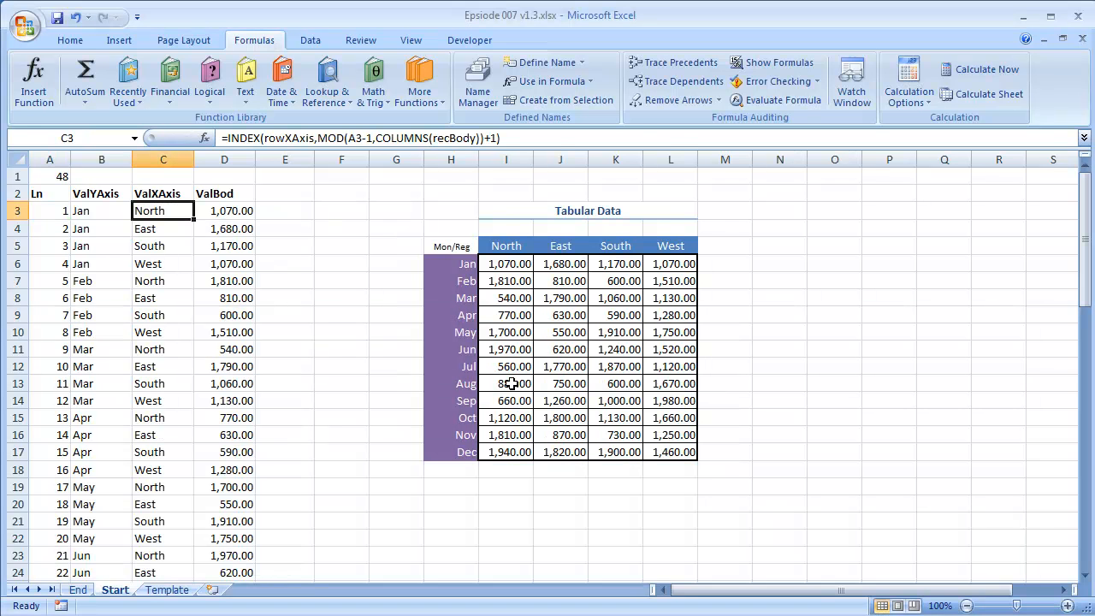
Add D3's formula =INDEX(recBody,ROUNDUP(A3/COLUMNS(recBody),0),MOD(A3-1,COLUMNS(recBody))+1) to the text file, tab-separated after the rowXAxis formula
{"action": "double_click", "coordinate": [223, 210]}
{"action": "left_click_drag", "start_coordinate": [196, 211], "coordinate": [712, 210]}
{"action": "key", "text": "ctrl+c"}
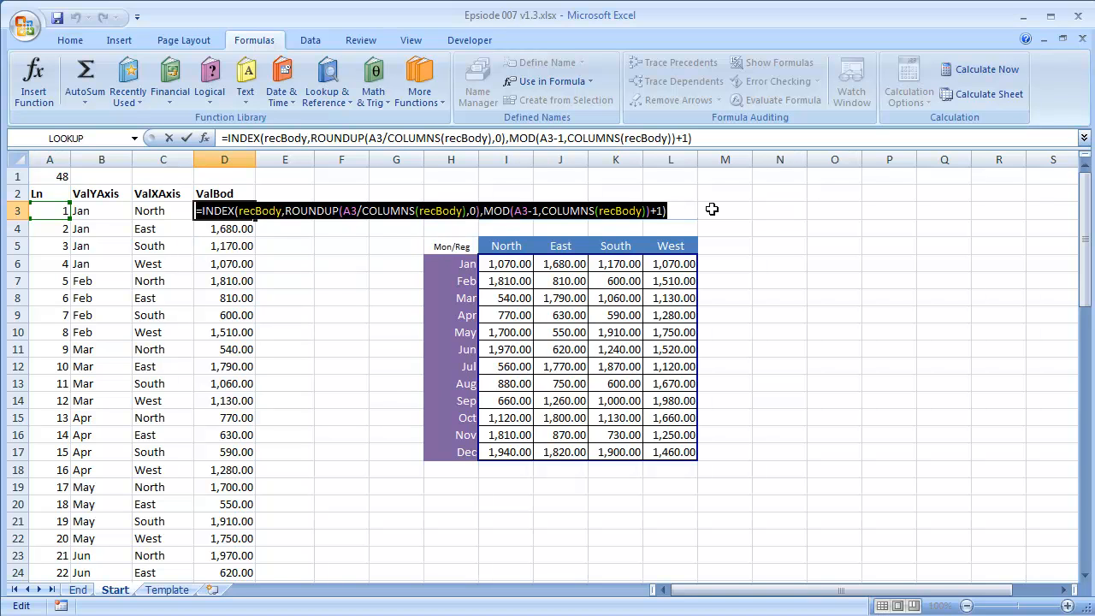
{"action": "key", "text": "alt+Tab"}
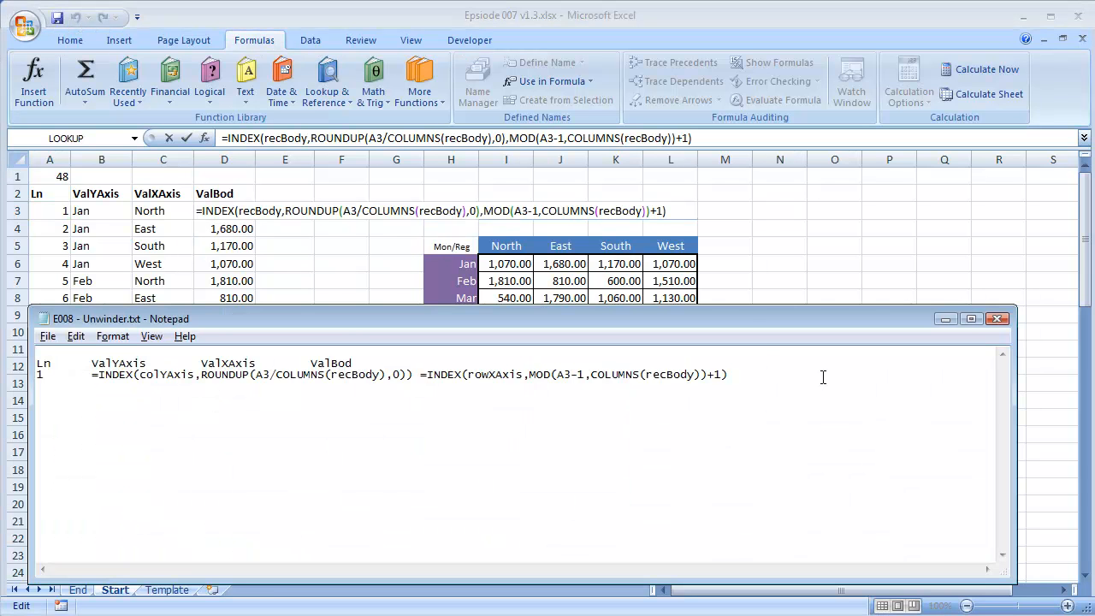
{"action": "key", "text": "Tab"}
{"action": "key", "text": "ctrl+v"}
{"action": "left_click_drag", "start_coordinate": [773, 569], "coordinate": [571, 562]}
Copy the formula =ROWS(recBody)*COLUMNS(recBody) from A1 of the Start sheet onto the blank first line of E008 - Unwinder.txt
{"action": "left_click", "coordinate": [71, 354]}
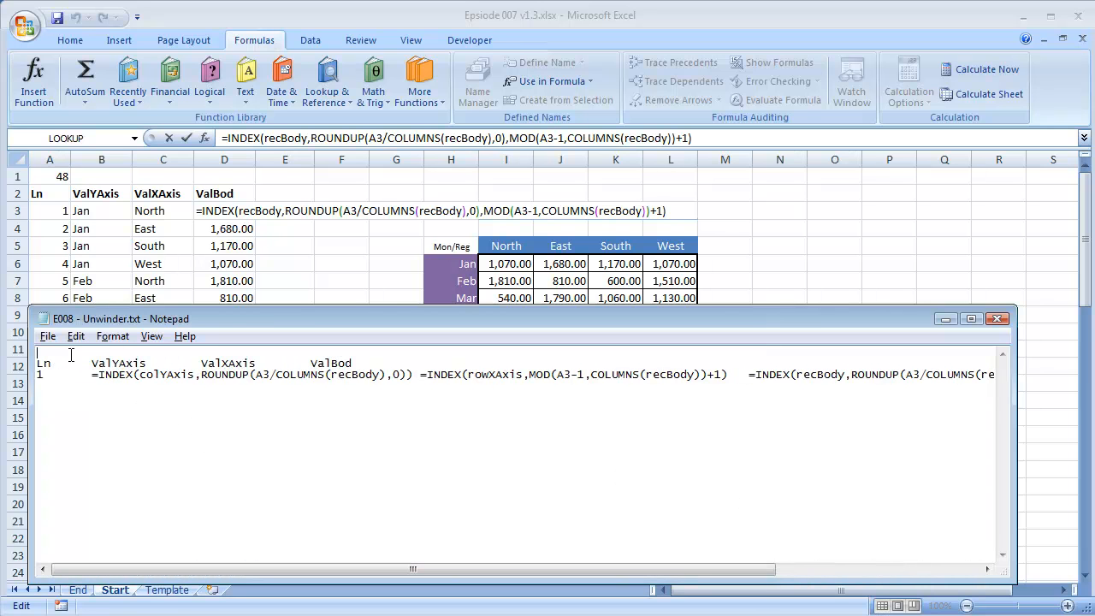
{"action": "key", "text": "alt+Tab"}
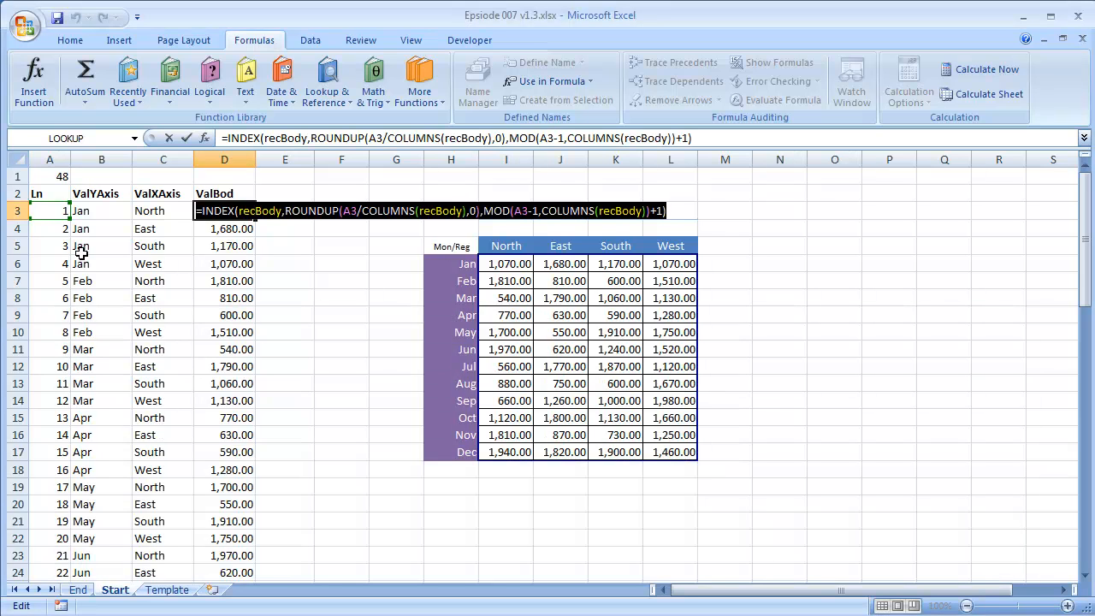
{"action": "key", "text": "Escape"}
{"action": "left_click", "coordinate": [46, 176]}
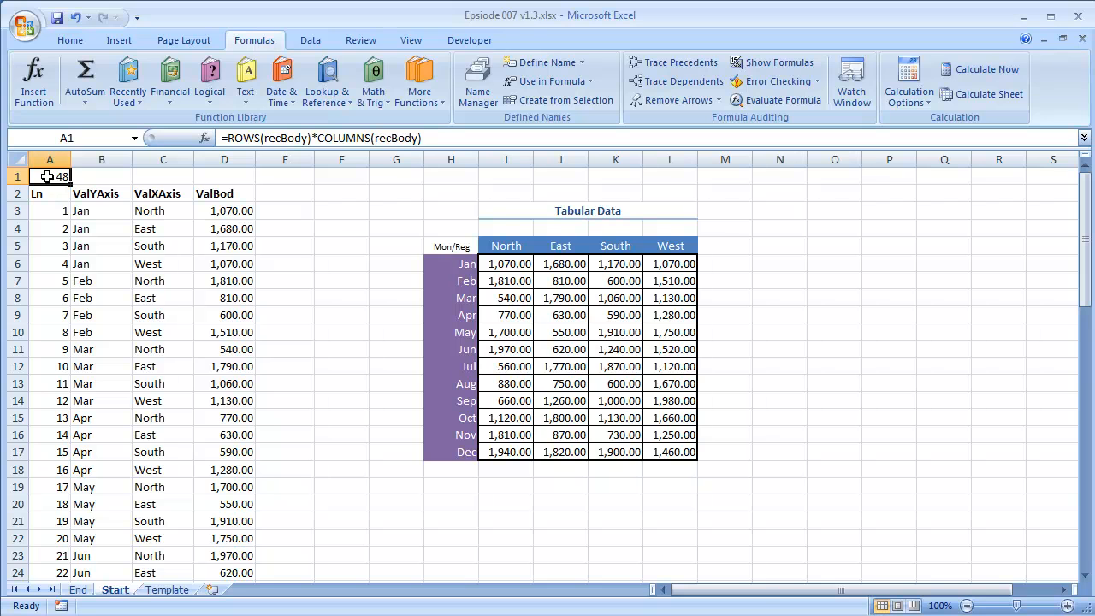
{"action": "left_click", "coordinate": [218, 138]}
{"action": "left_click_drag", "start_coordinate": [32, 176], "coordinate": [327, 185]}
{"action": "key", "text": "ctrl+c"}
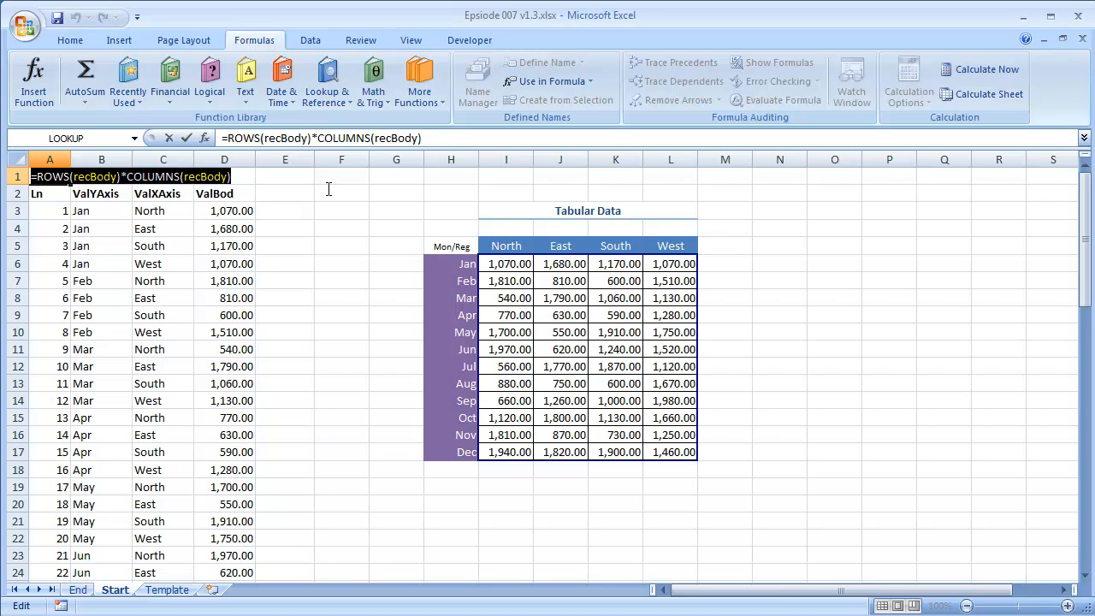
{"action": "key", "text": "alt+Tab"}
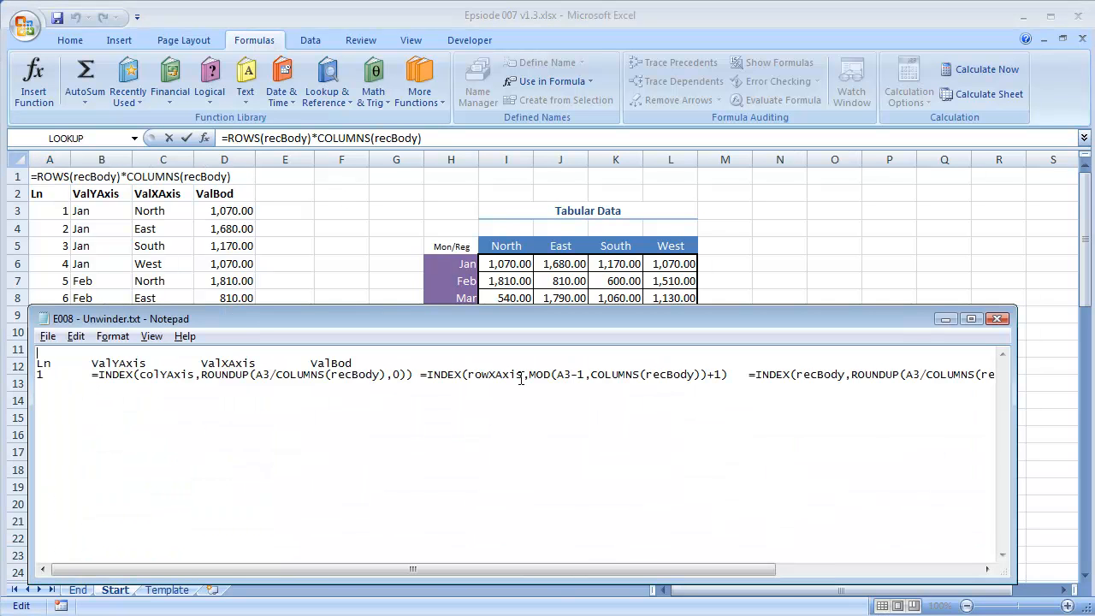
{"action": "key", "text": "ctrl+v"}
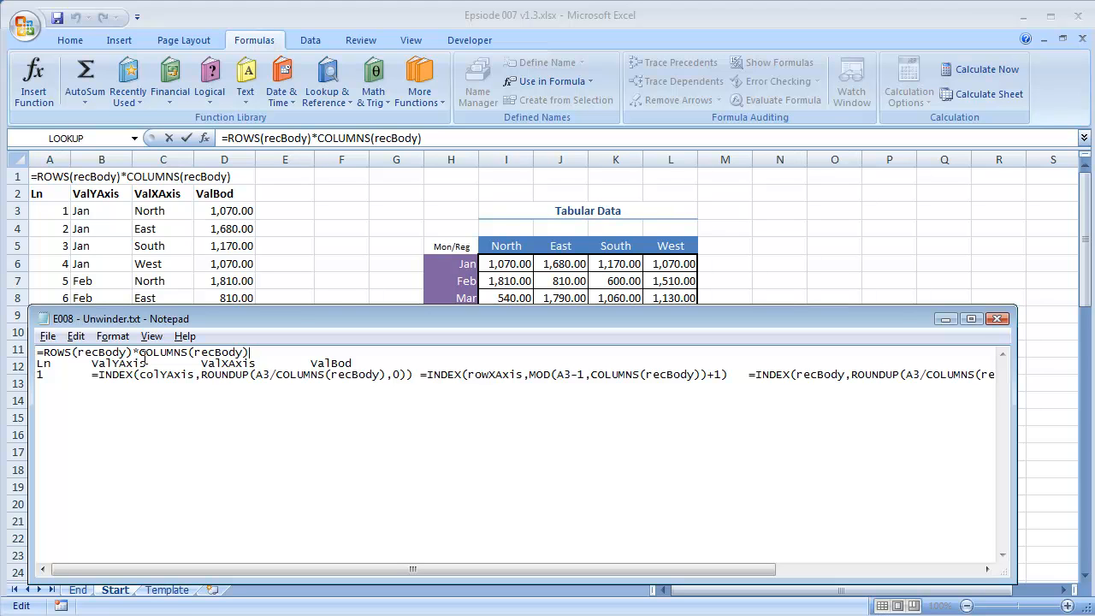
{"action": "key", "text": "alt+Tab"}
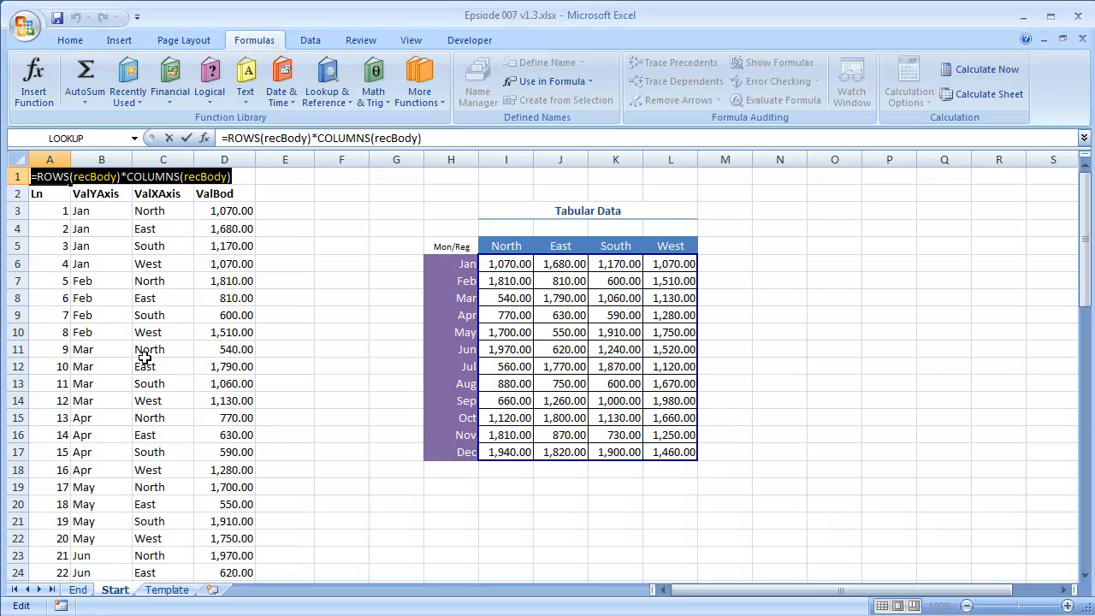
{"action": "key", "text": "ctrl+Return"}
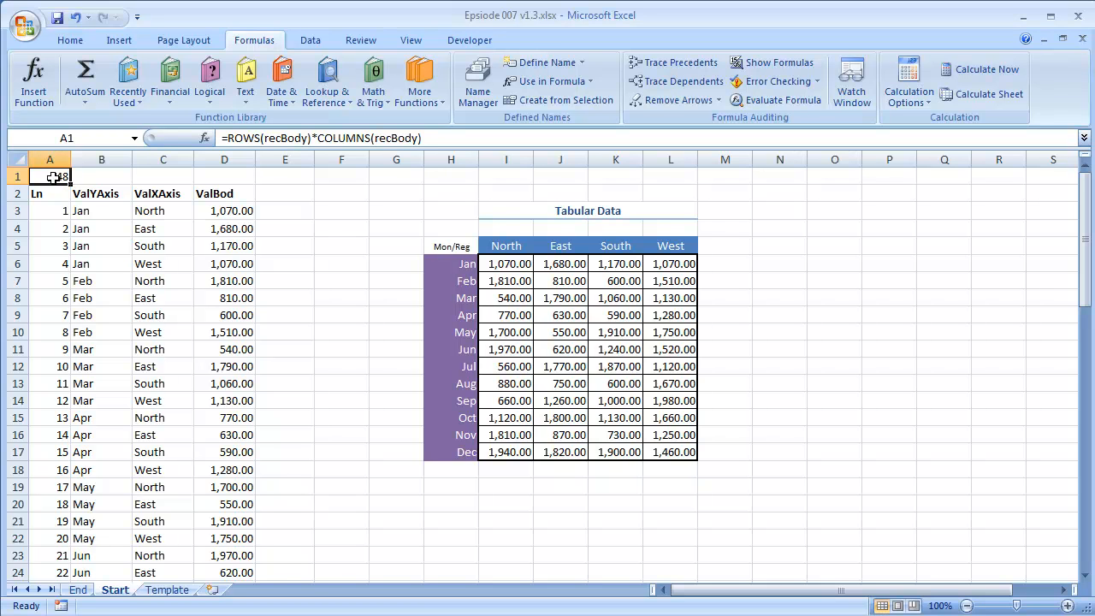
Select A1 on the Start sheet of Epsiode 008 v1.0.xlsx and compare the cell layout with the Start sheet of Epsiode 007 v1.3.xlsx
{"action": "key", "text": "alt+Tab"}
{"action": "key", "text": "alt+Tab"}
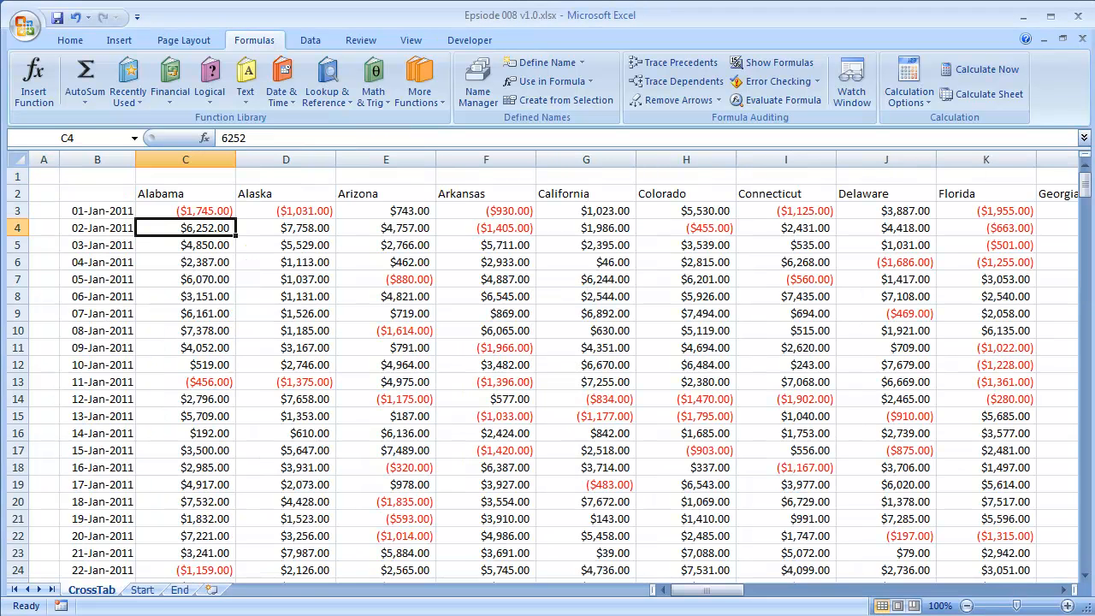
{"action": "left_click", "coordinate": [142, 589]}
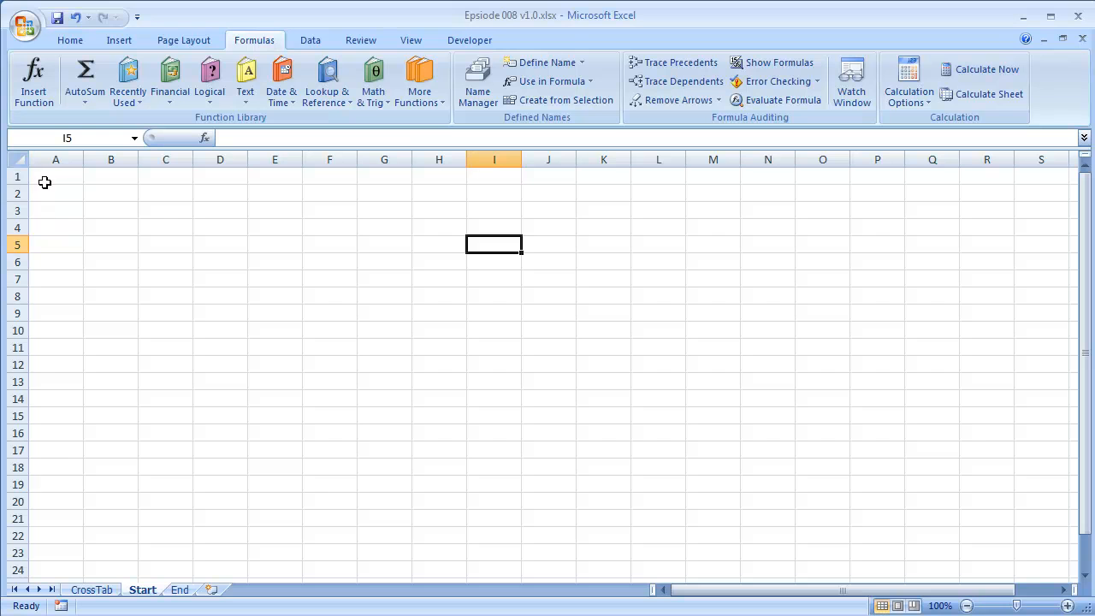
{"action": "left_click", "coordinate": [46, 181]}
{"action": "key", "text": "alt+Tab"}
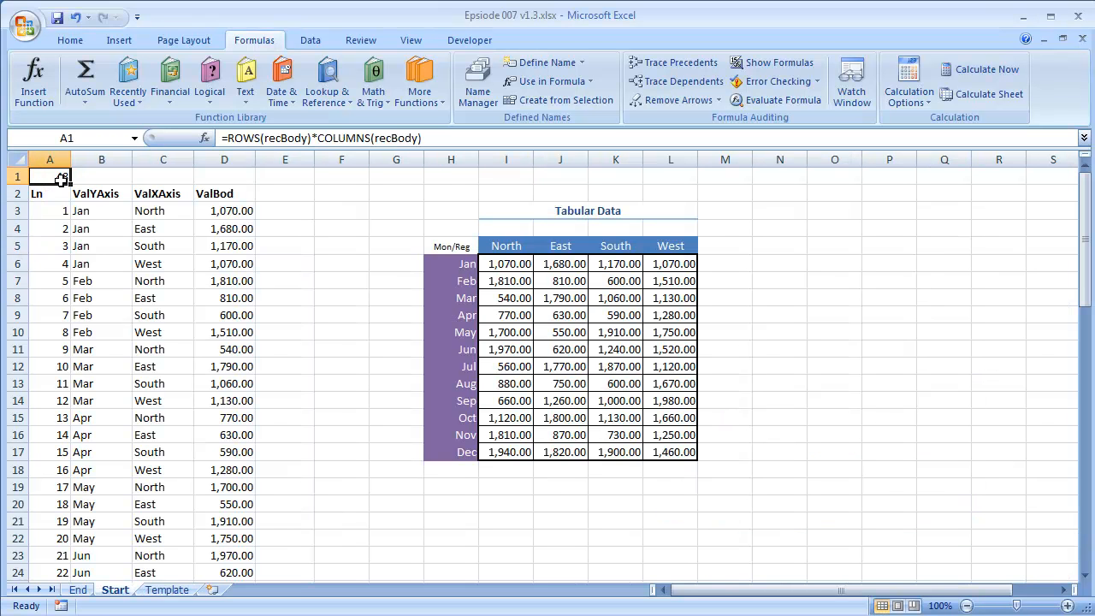
{"action": "key", "text": "alt+Tab"}
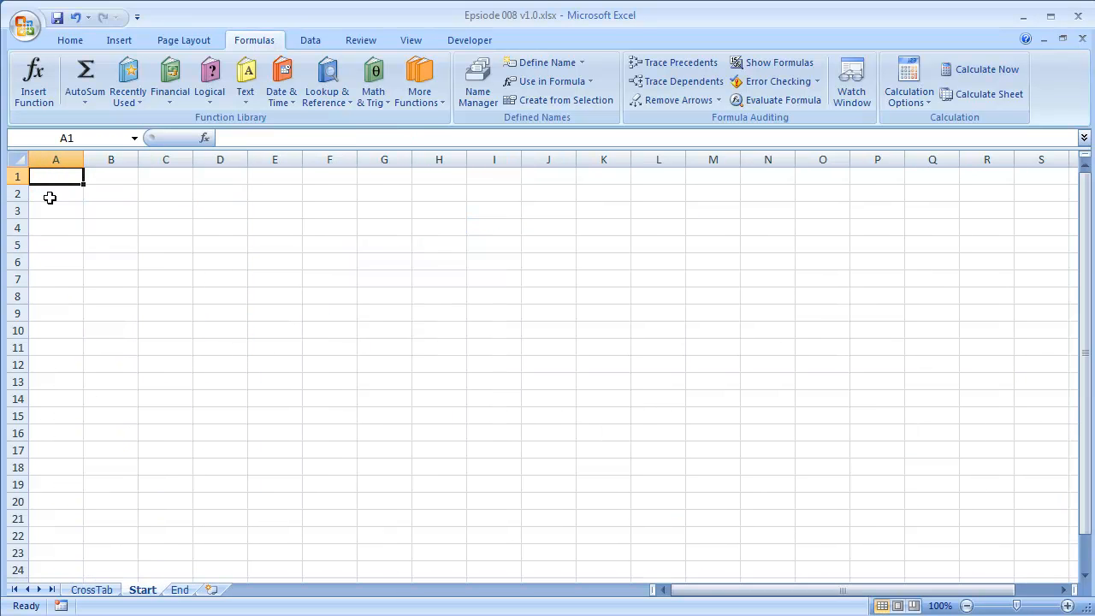
{"action": "key", "text": "alt+Tab"}
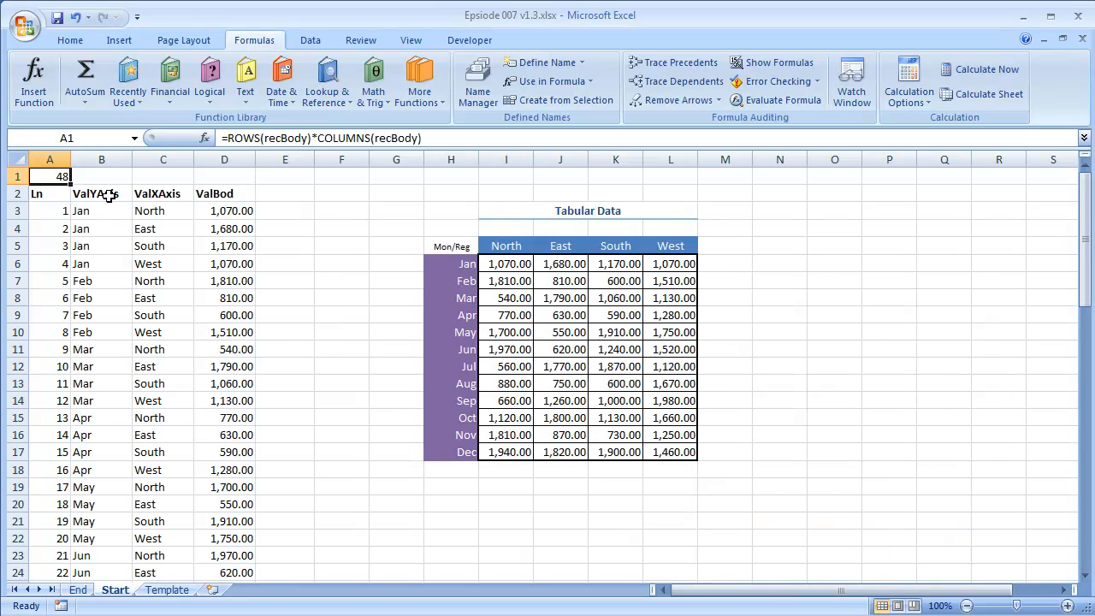
{"action": "key", "text": "alt+Tab"}
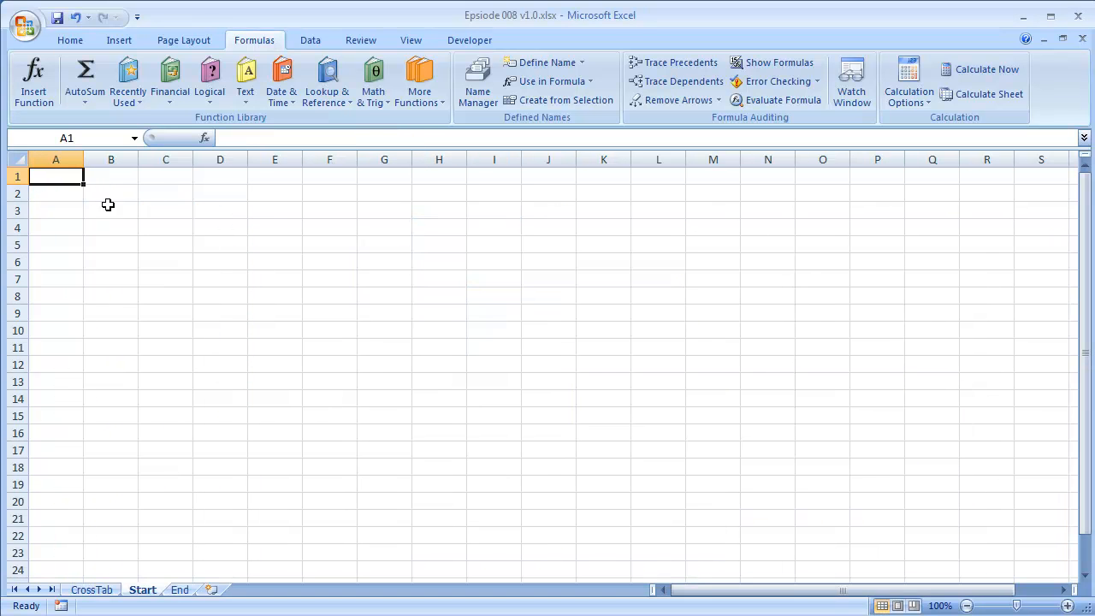
{"action": "key", "text": "alt+Tab"}
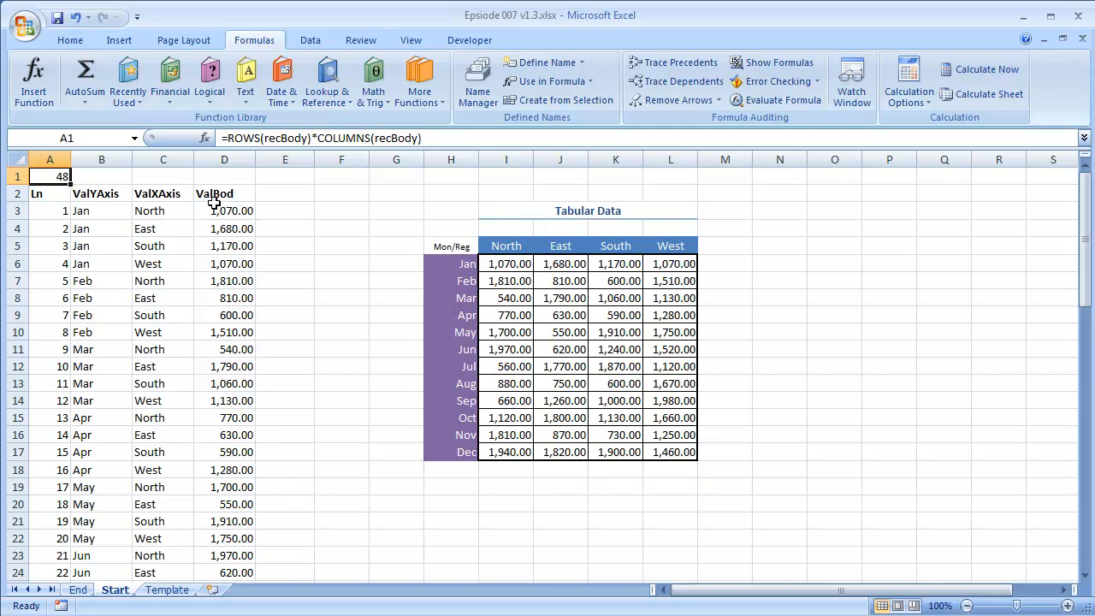
Inspect B3's formula on the Start sheet of Epsiode 007 v1.3.xlsx and the defined names in Epsiode 008 v1.0.xlsx
{"action": "left_click", "coordinate": [90, 209]}
{"action": "double_click", "coordinate": [90, 209]}
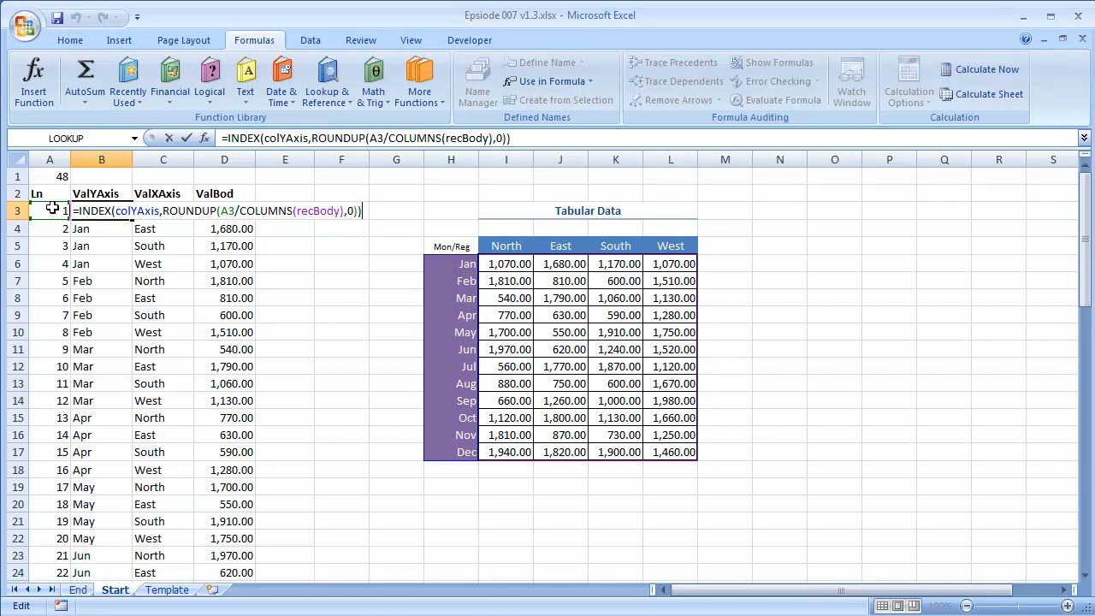
{"action": "key", "text": "Escape"}
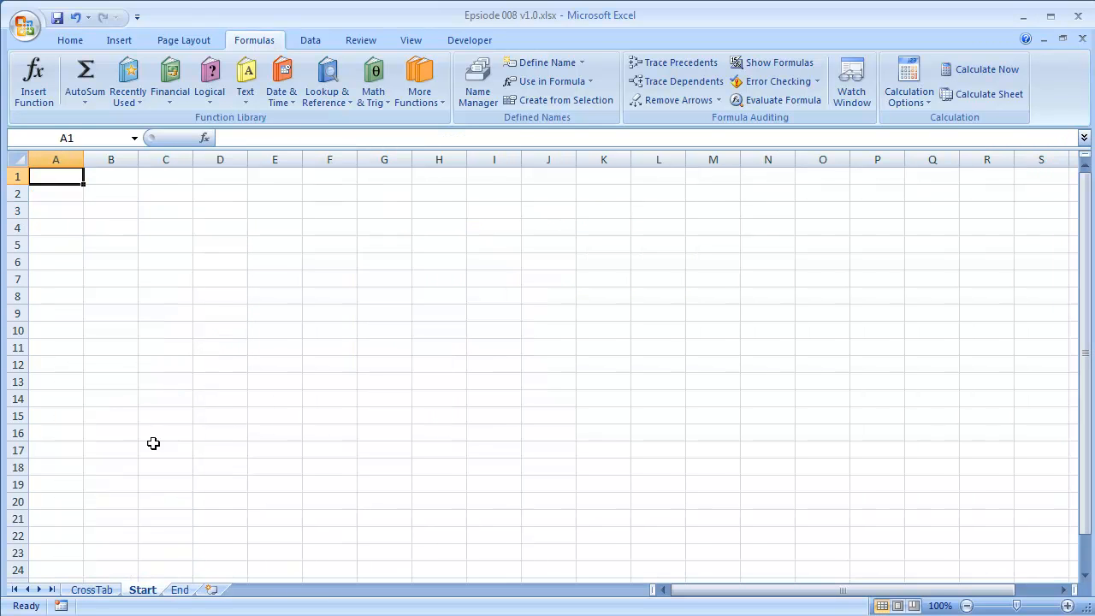
{"action": "key", "text": "ctrl+F3"}
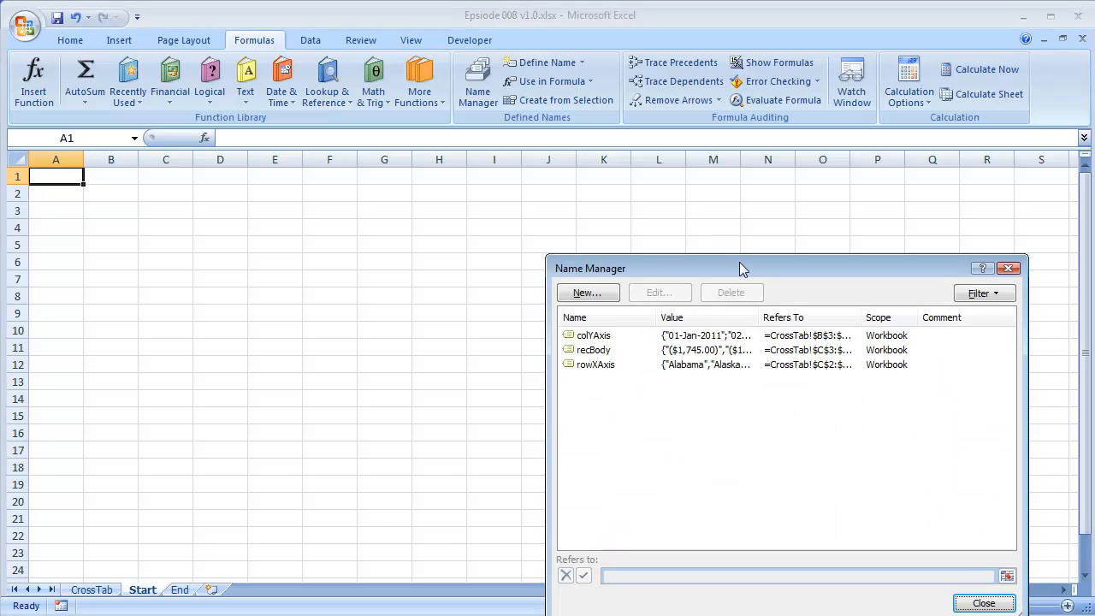
{"action": "left_click_drag", "start_coordinate": [741, 268], "coordinate": [558, 192]}
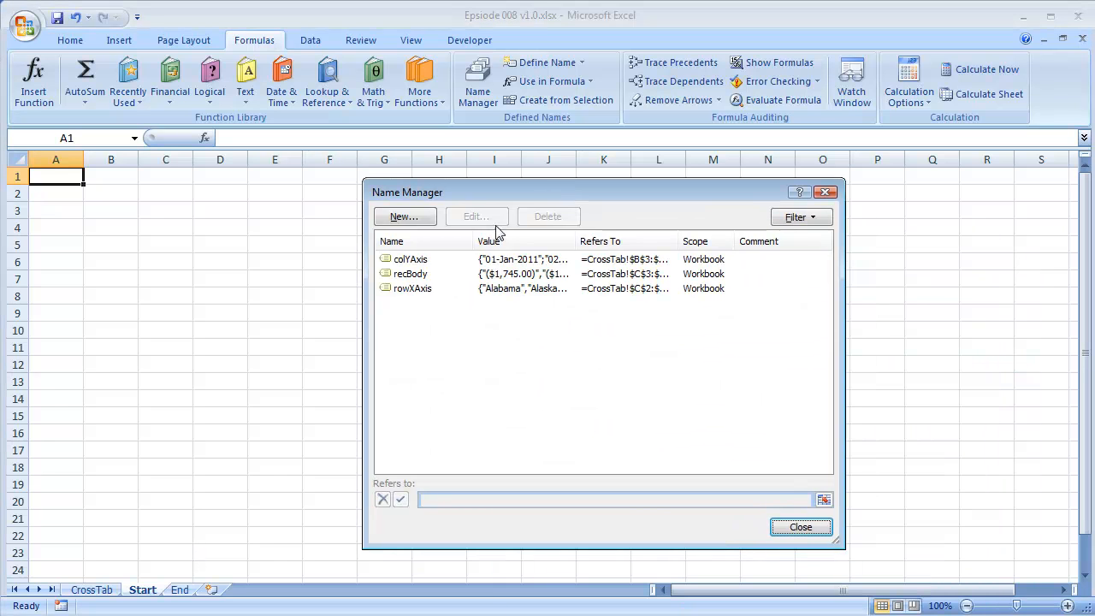
{"action": "left_click", "coordinate": [800, 527]}
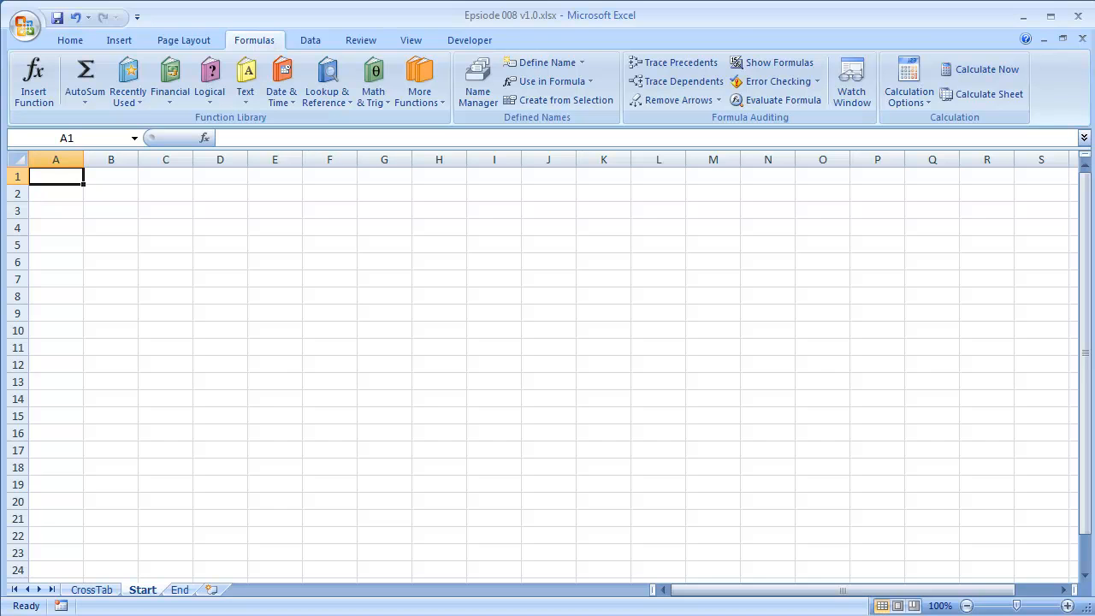
Copy the whole template from E008 - Unwinder.txt in Notepad into the Start sheet of Epsiode 008 v1.0.xlsx in Excel, starting at A1
{"action": "key", "text": "alt+Tab"}
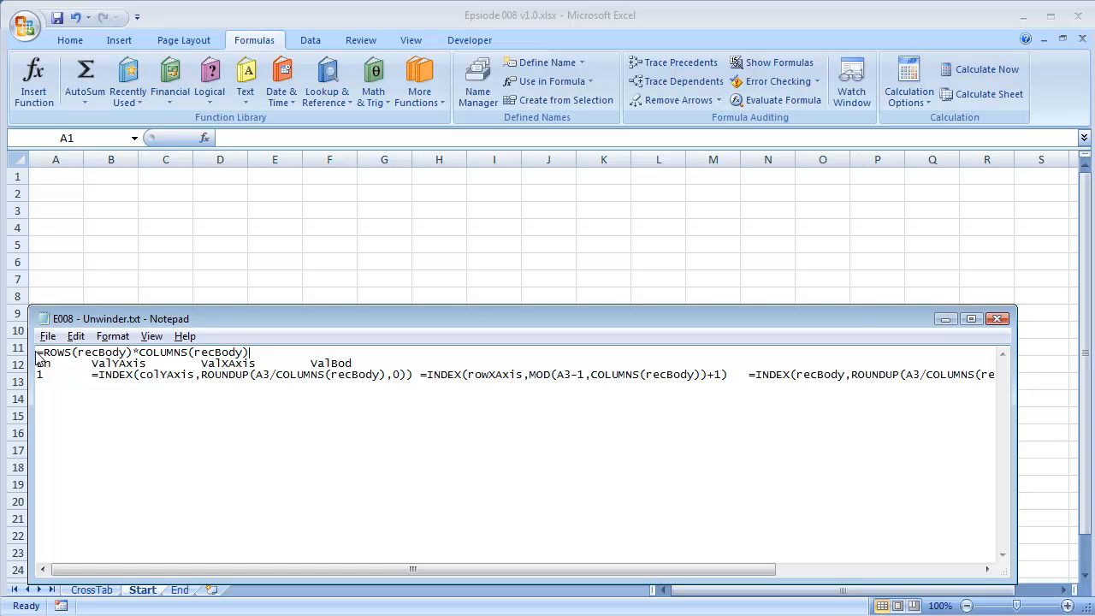
{"action": "left_click_drag", "start_coordinate": [36, 353], "coordinate": [1086, 383]}
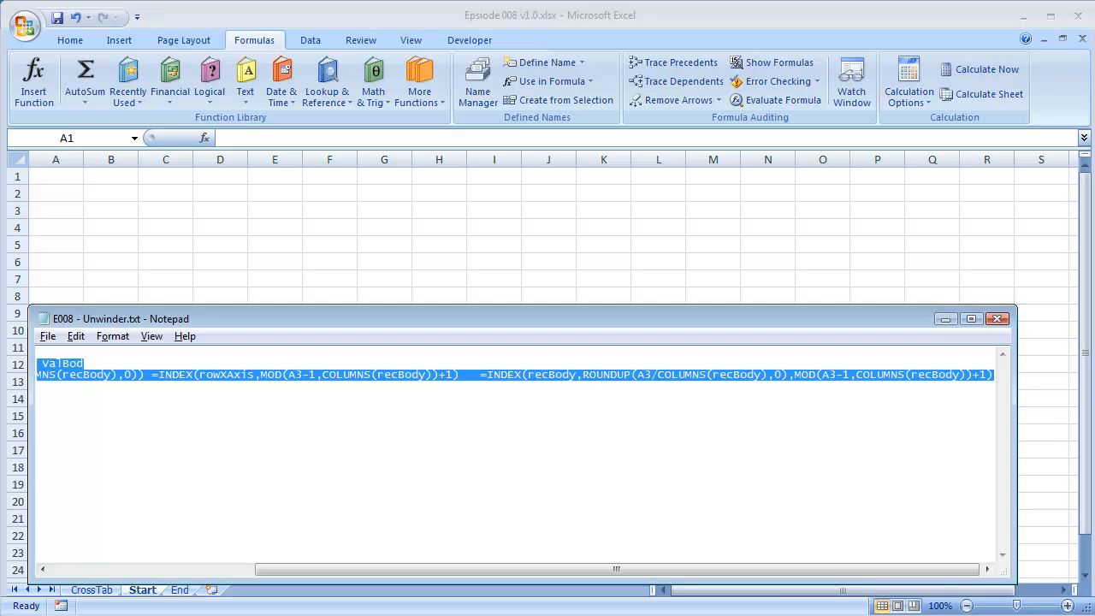
{"action": "key", "text": "alt+Tab"}
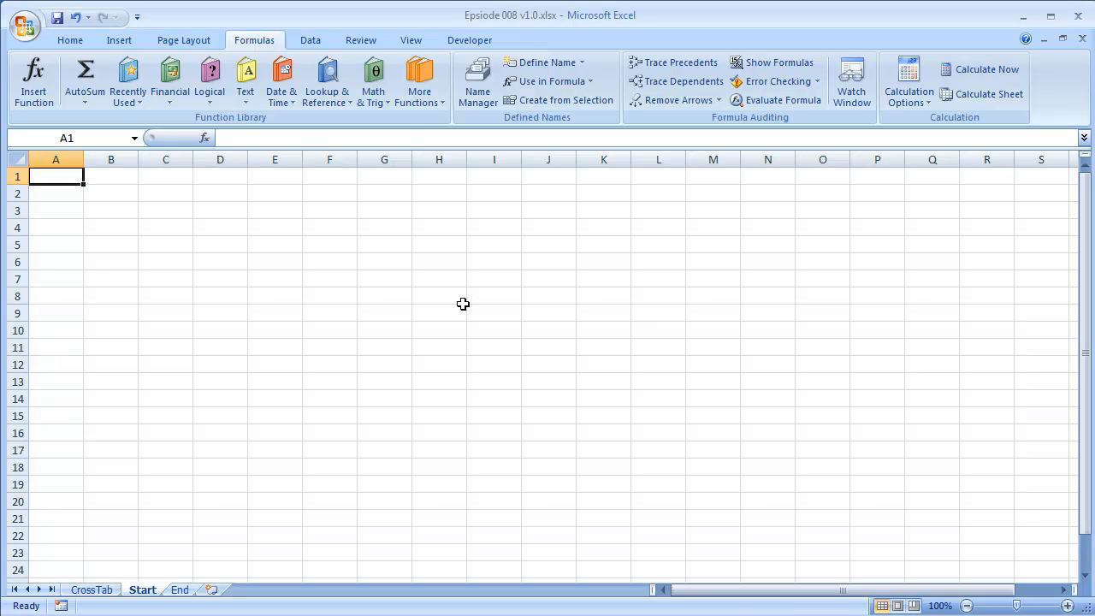
{"action": "type", "text": "18250 Ln\tValYAxis\tValXAxis\tValBod 1\t40544\tAlabama\t-1745"}
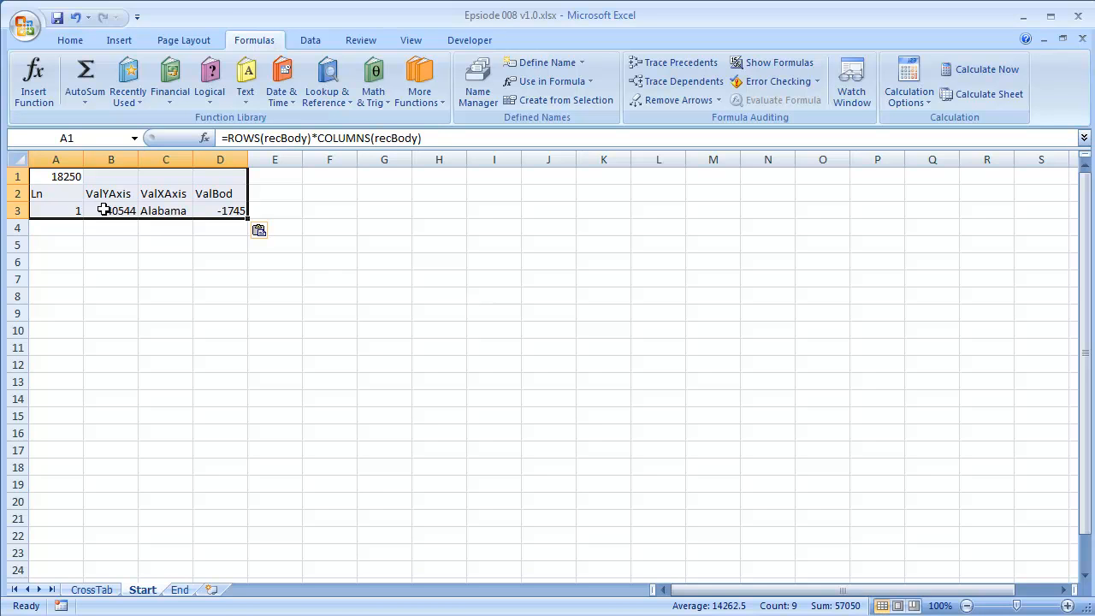
{"action": "left_click", "coordinate": [130, 243]}
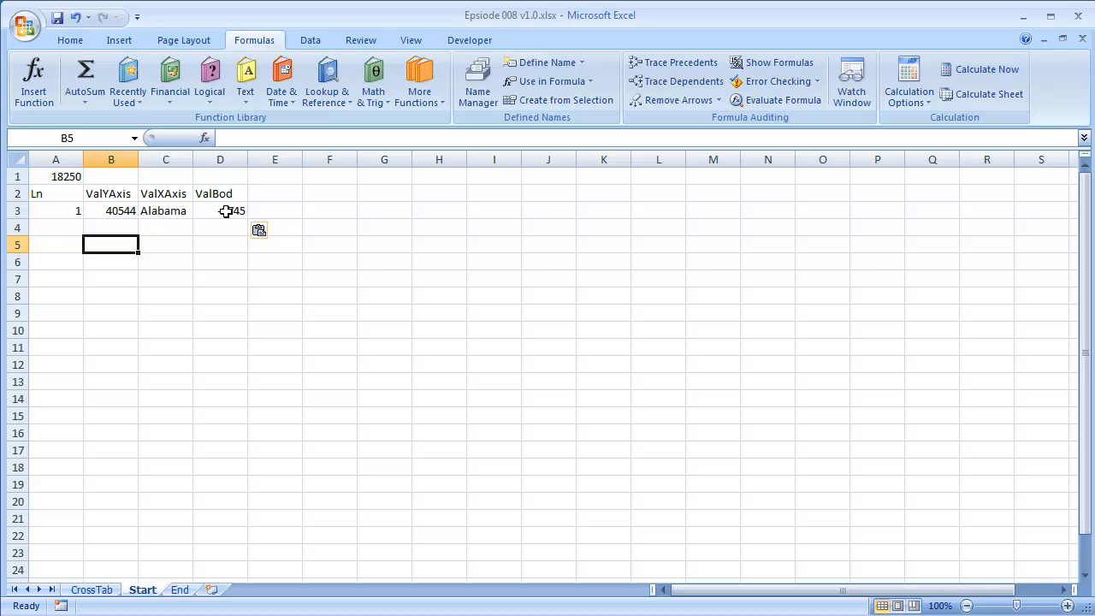
Compare B3 on the Start sheet with the first date on CrossTab and give B3 the d-mmm-yy date format
{"action": "left_click", "coordinate": [121, 213]}
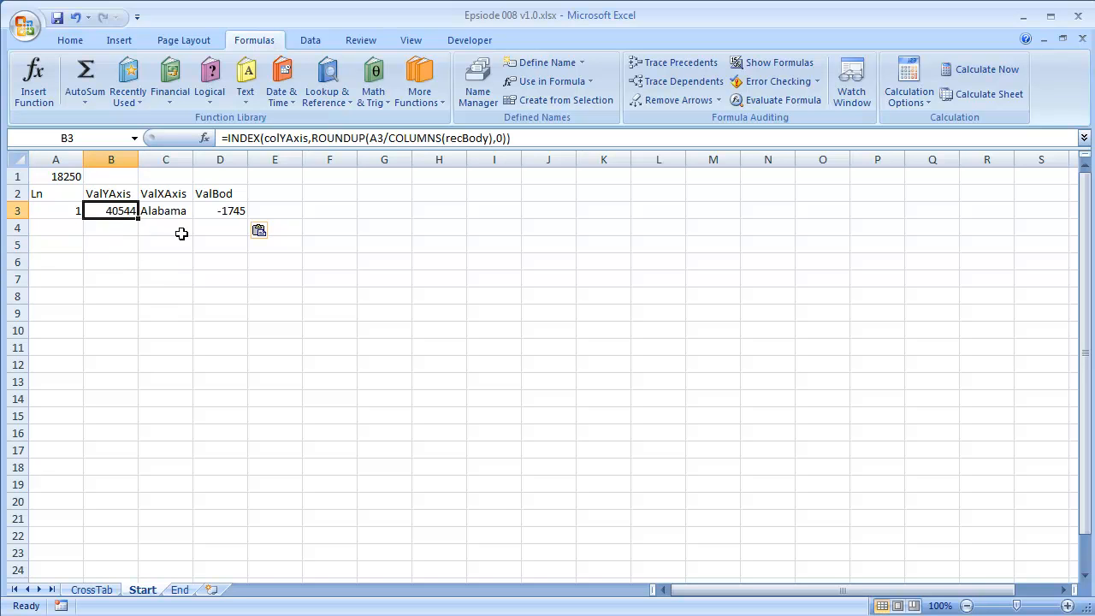
{"action": "left_click", "coordinate": [91, 589]}
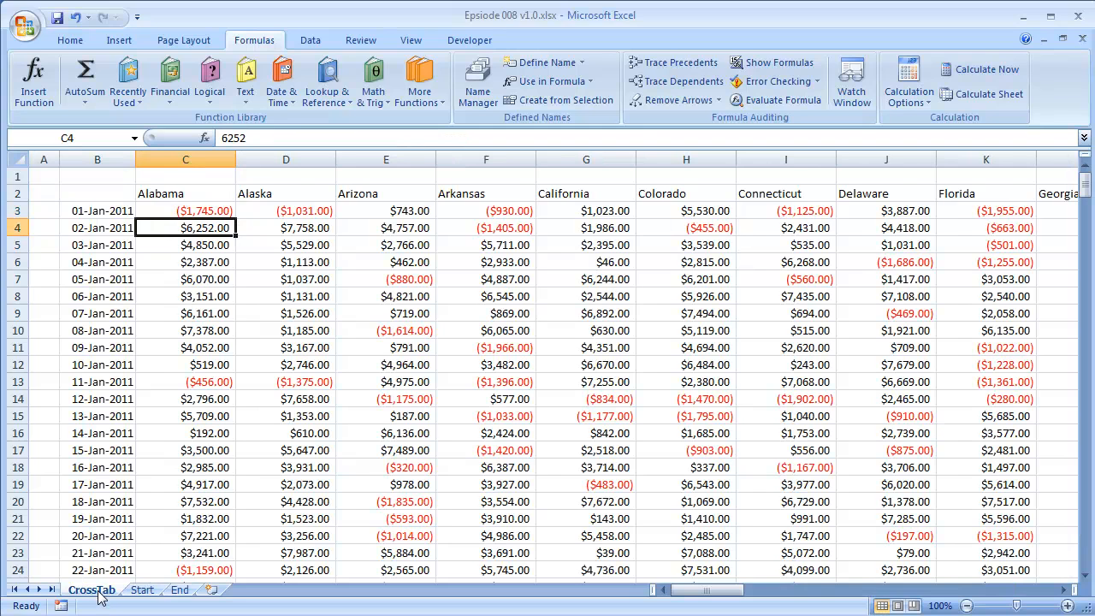
{"action": "left_click", "coordinate": [85, 238]}
{"action": "left_click", "coordinate": [96, 215]}
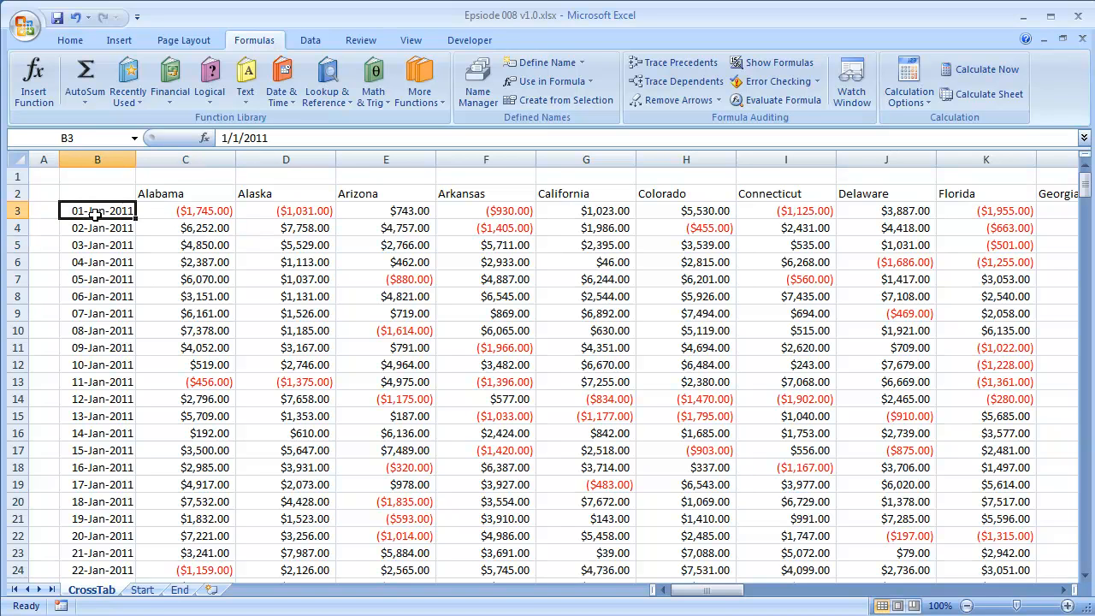
{"action": "left_click", "coordinate": [142, 589]}
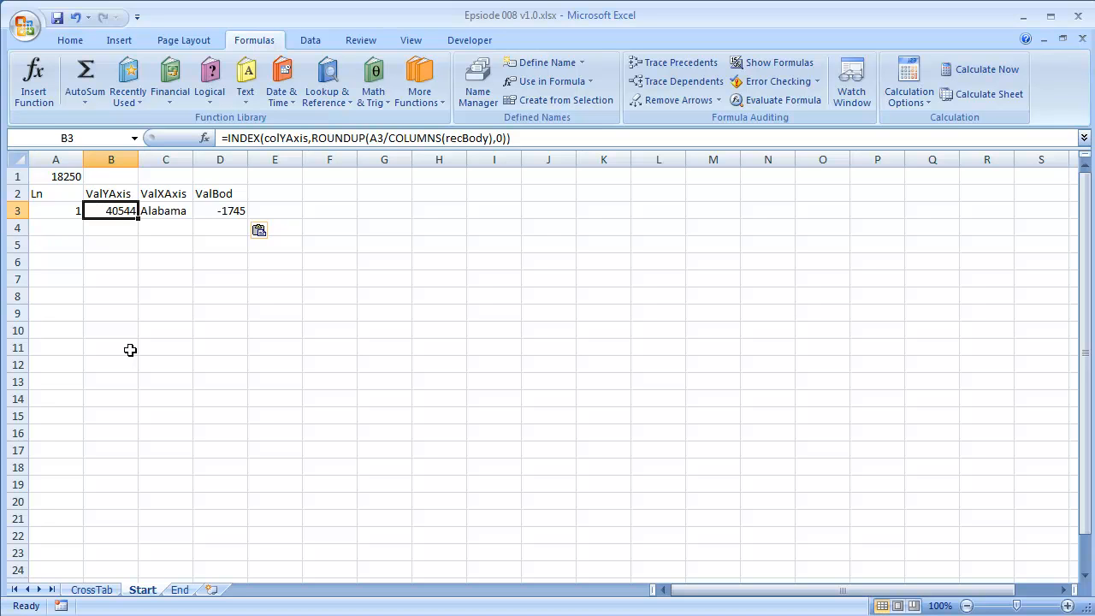
{"action": "key", "text": "ctrl+shift+3"}
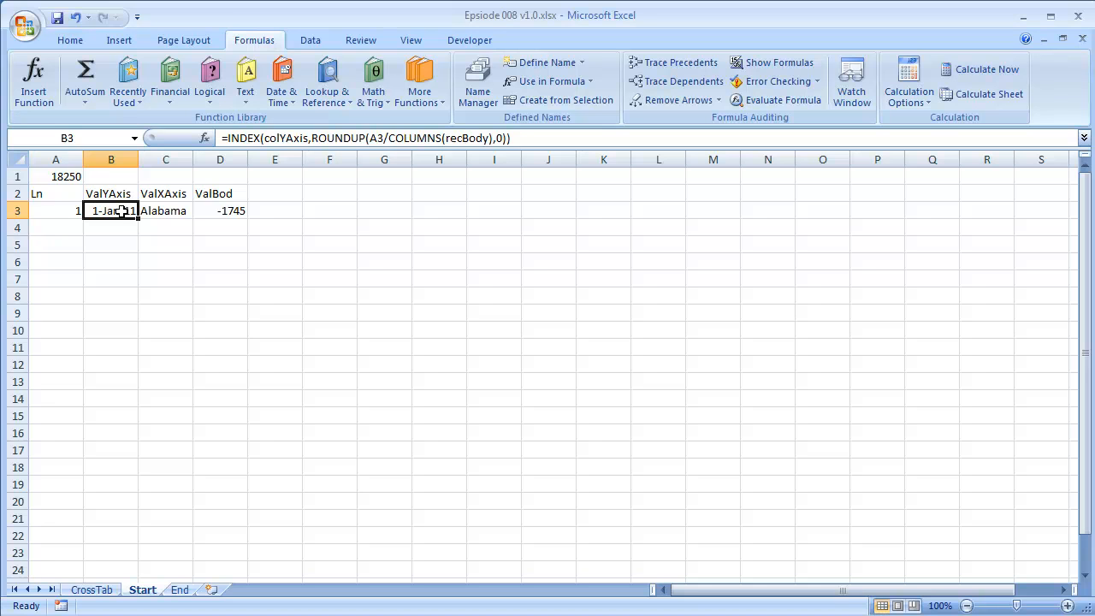
{"action": "left_click", "coordinate": [116, 239]}
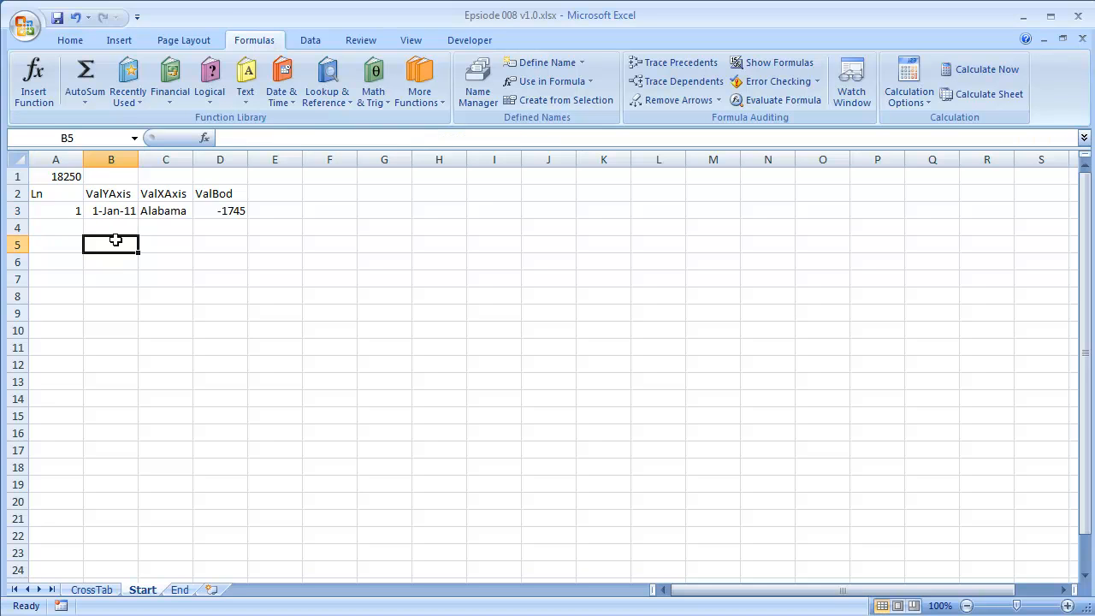
Examine the record-count formula in A1 and the starting line number in A3 of the Start sheet
{"action": "left_click", "coordinate": [72, 215]}
{"action": "key", "text": "Right"}
{"action": "key", "text": "Down"}
{"action": "key", "text": "Up"}
{"action": "key", "text": "Left"}
{"action": "key", "text": "Up"}
{"action": "key", "text": "Up"}
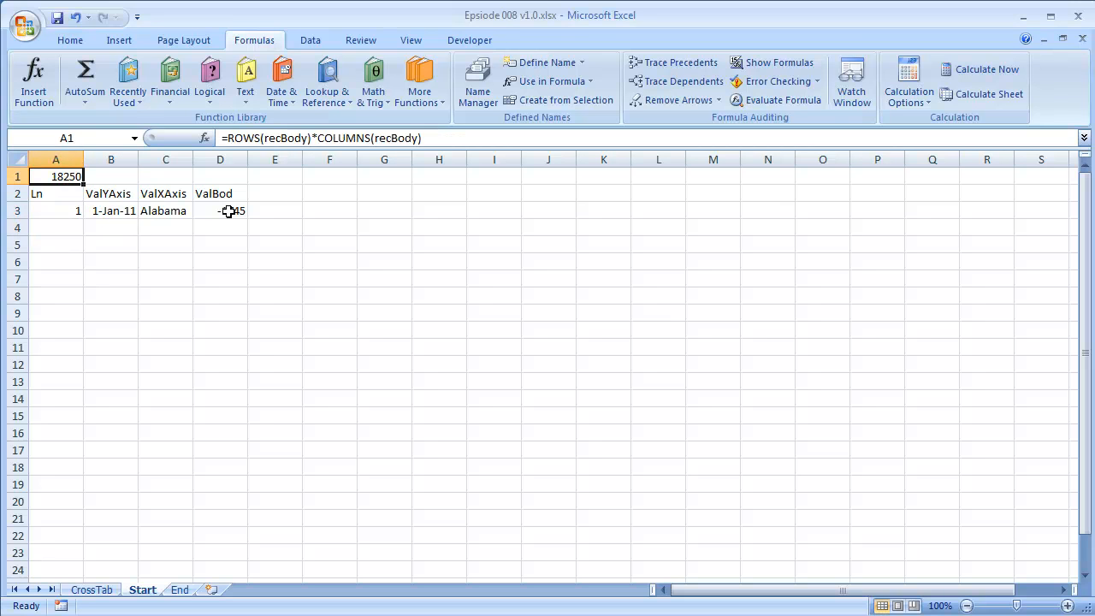
{"action": "key", "text": "Down"}
{"action": "key", "text": "Down"}
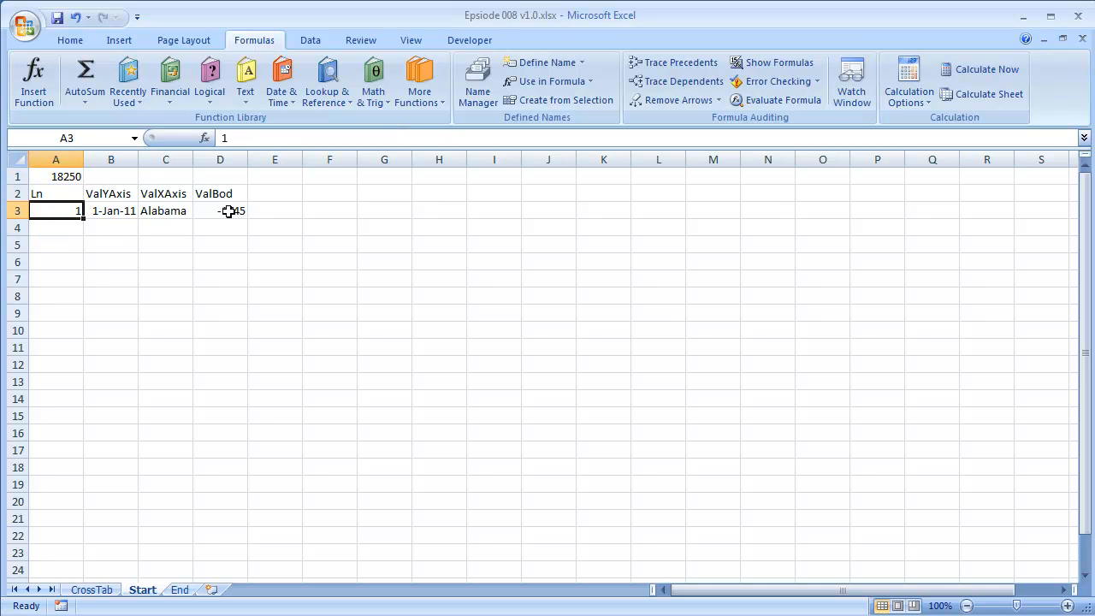
{"action": "key", "text": "Up"}
{"action": "key", "text": "Up"}
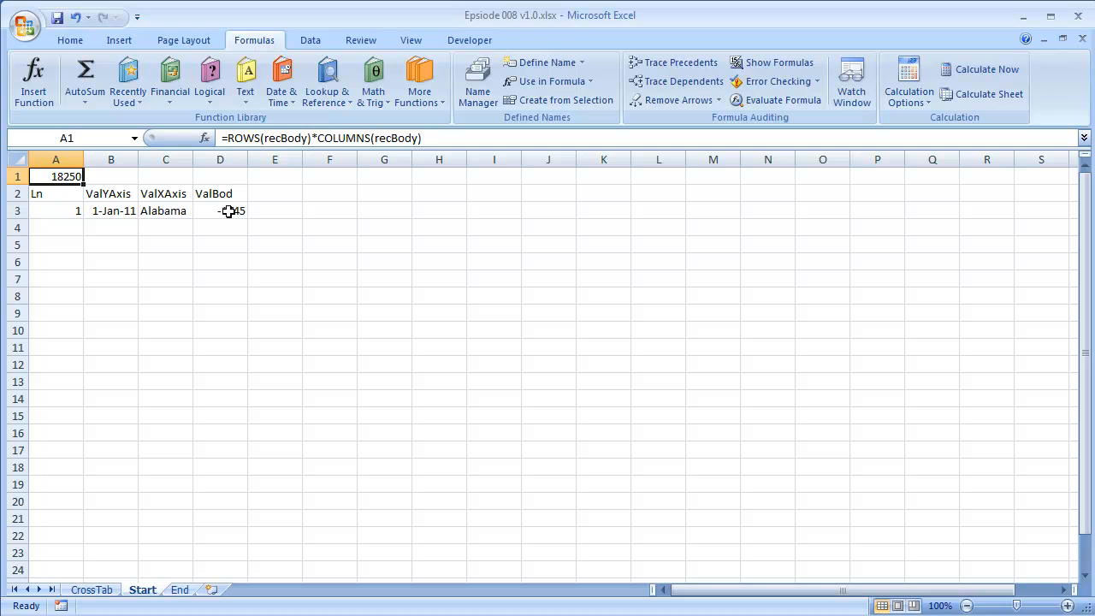
{"action": "key", "text": "Down"}
{"action": "key", "text": "Down"}
{"action": "key", "text": "Down"}
{"action": "key", "text": "Up"}
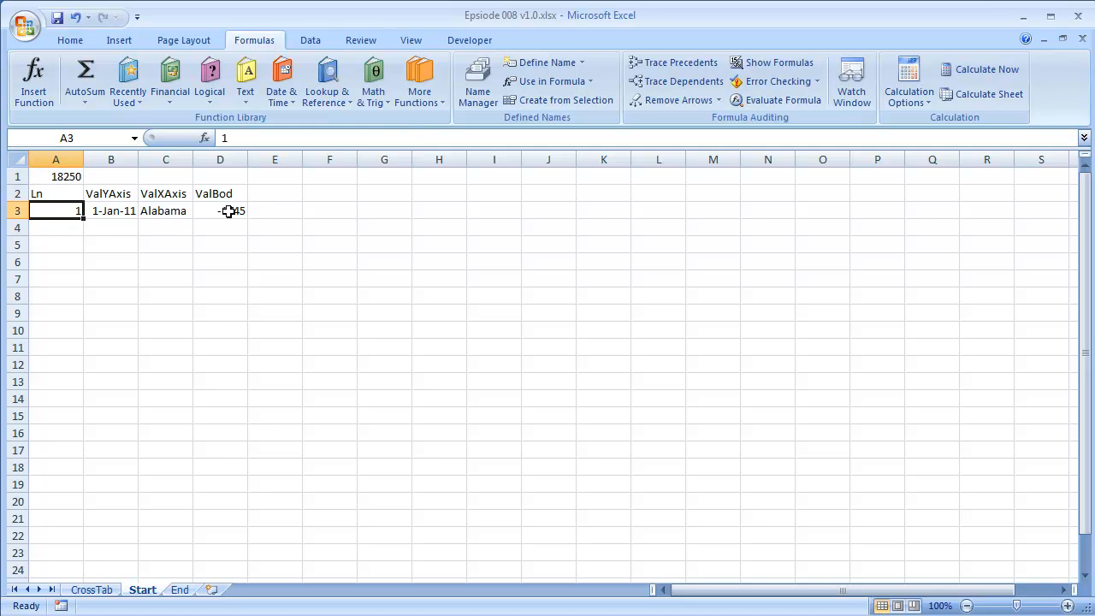
Fill a linear series down column A from A3 with step value 1 and stop value 18250
{"action": "key", "text": "alt"}
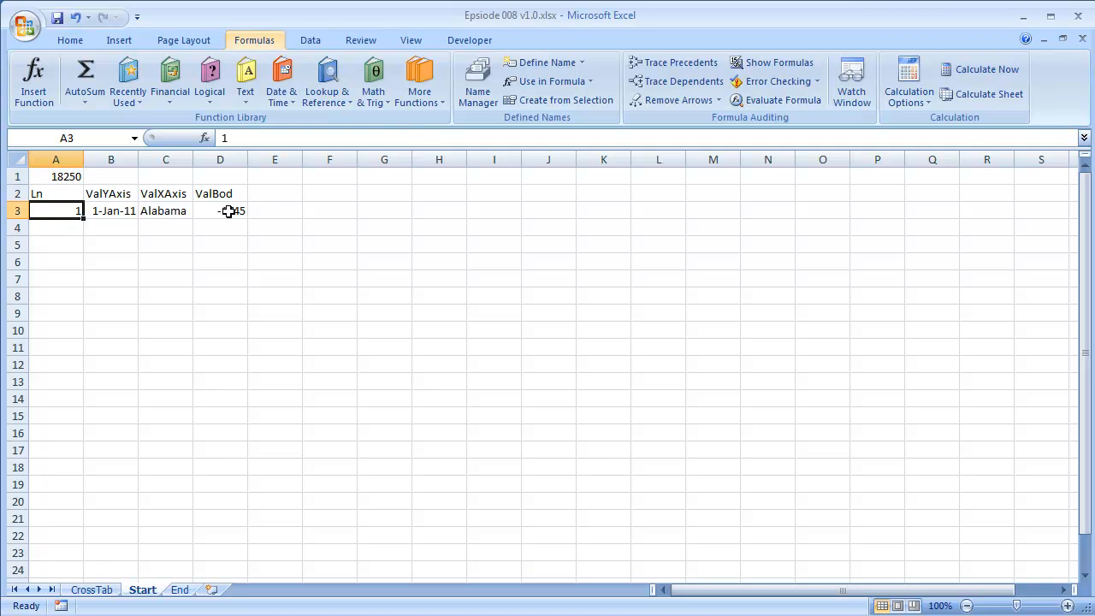
{"action": "key", "text": "h"}
{"action": "key", "text": "f"}
{"action": "key", "text": "i"}
{"action": "key", "text": "s"}
{"action": "key", "text": "shift+Tab"}
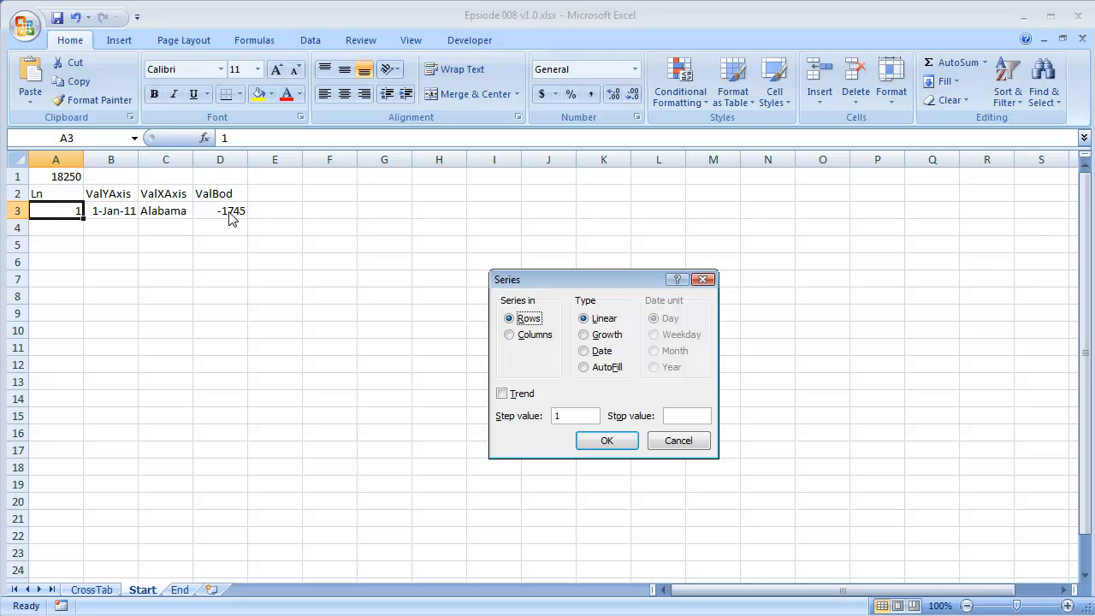
{"action": "key", "text": "Down"}
{"action": "key", "text": "Tab"}
{"action": "key", "text": "Tab"}
{"action": "key", "text": "Tab"}
{"action": "key", "text": "Tab"}
{"action": "type", "text": "18250"}
{"action": "key", "text": "Return"}
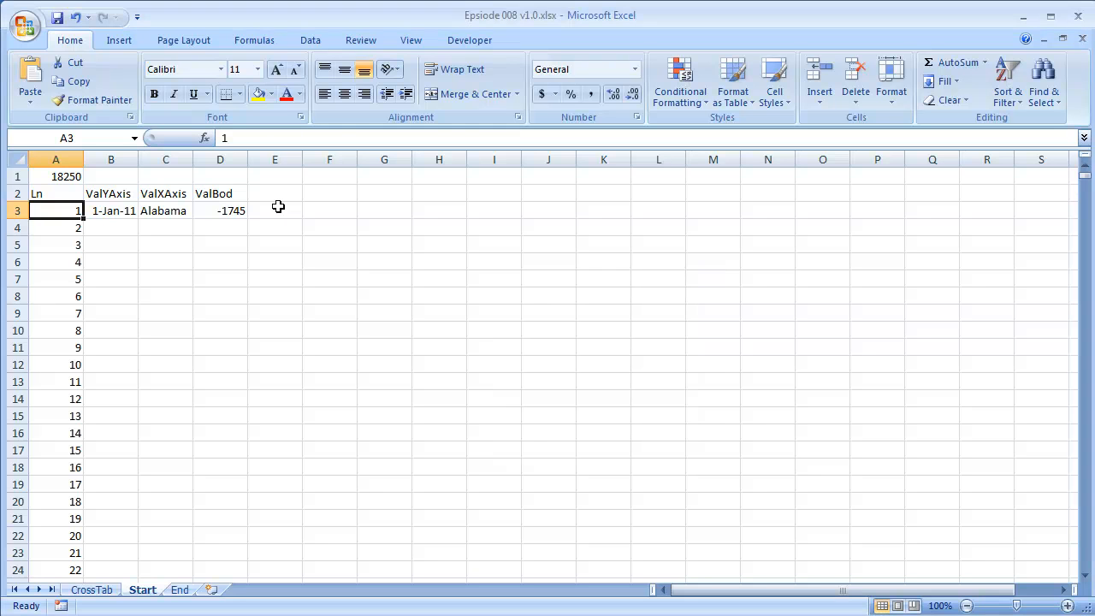
Fill the formulas in B3:D3 down alongside the whole line-number series
{"action": "key", "text": "Right"}
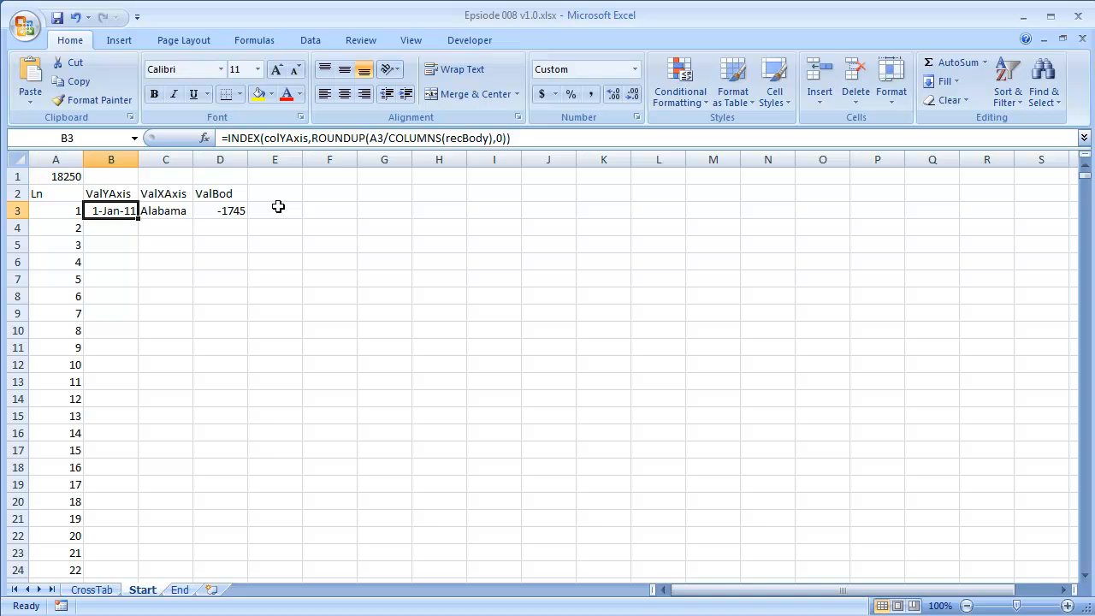
{"action": "key", "text": "shift+Right"}
{"action": "key", "text": "shift+Right"}
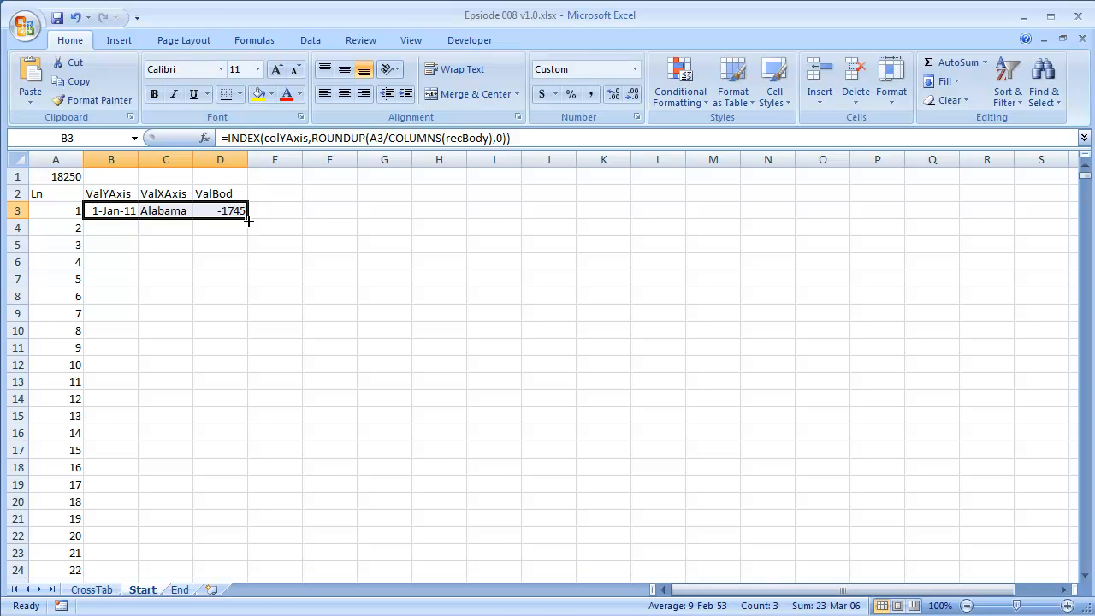
{"action": "double_click", "coordinate": [247, 221]}
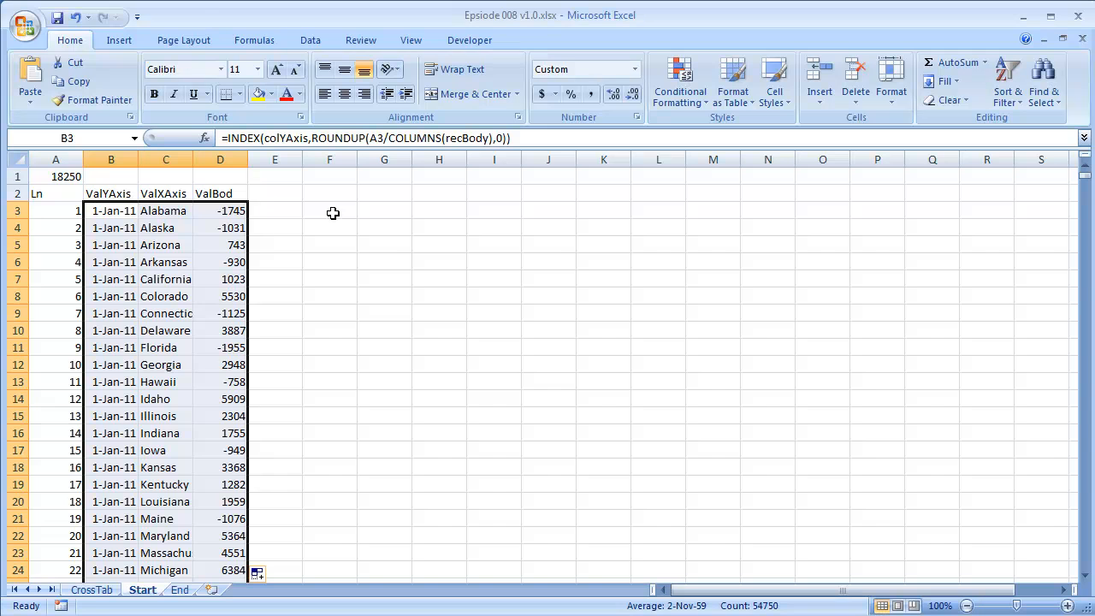
Review how dates, states and values repeat down the filled list, and return to A3
{"action": "left_click", "coordinate": [181, 248]}
{"action": "scroll", "coordinate": [301, 237], "scroll_direction": "down", "scroll_amount": 16}
{"action": "scroll", "coordinate": [301, 237], "scroll_direction": "down", "scroll_amount": 20}
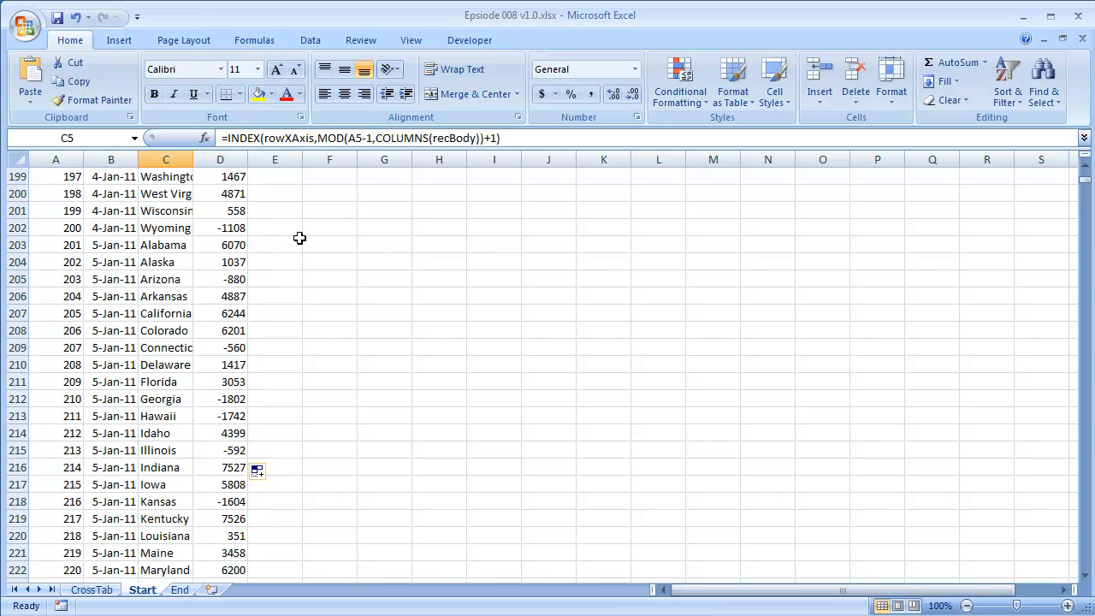
{"action": "scroll", "coordinate": [300, 238], "scroll_direction": "down", "scroll_amount": 7}
{"action": "scroll", "coordinate": [275, 284], "scroll_direction": "up", "scroll_amount": 20}
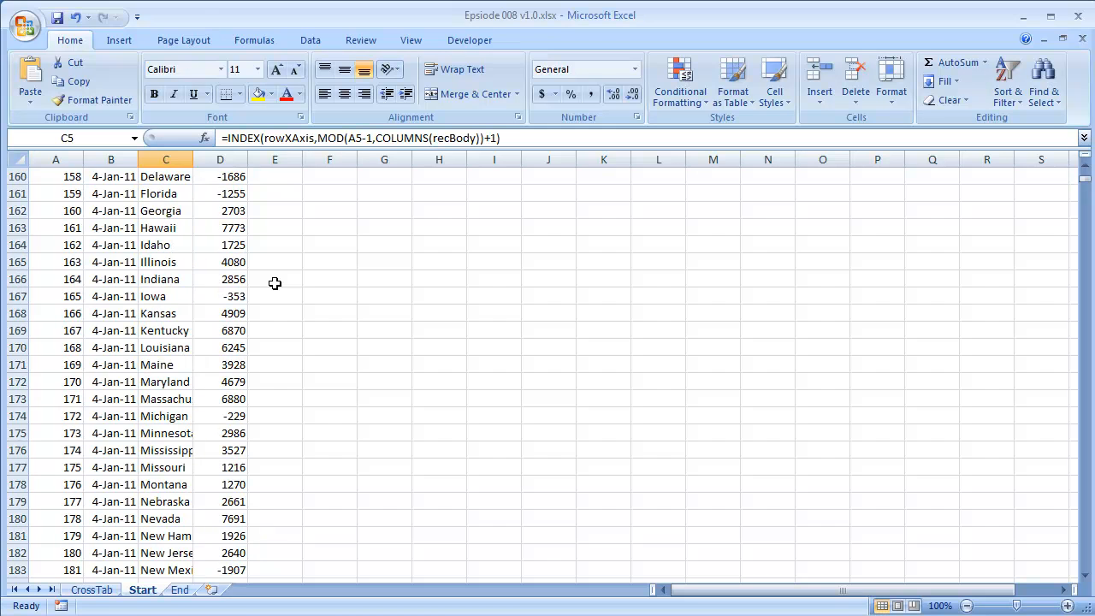
{"action": "key", "text": "ctrl+Up"}
{"action": "key", "text": "Left"}
{"action": "key", "text": "Up"}
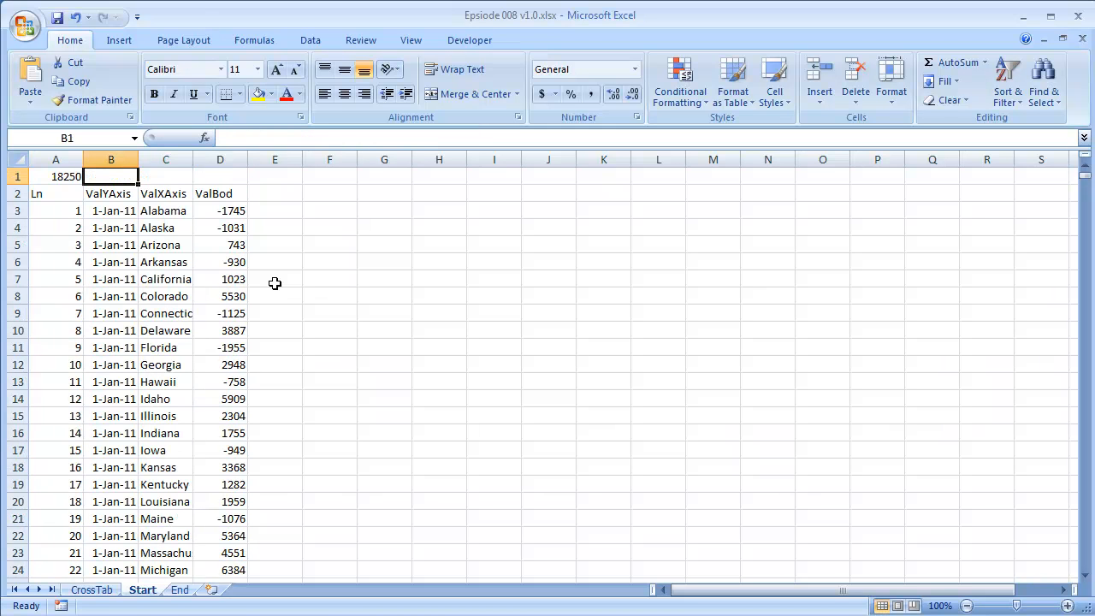
{"action": "key", "text": "Right"}
{"action": "key", "text": "Down"}
{"action": "key", "text": "Down"}
{"action": "key", "text": "Down"}
{"action": "key", "text": "Left"}
{"action": "key", "text": "Left"}
{"action": "key", "text": "Up"}
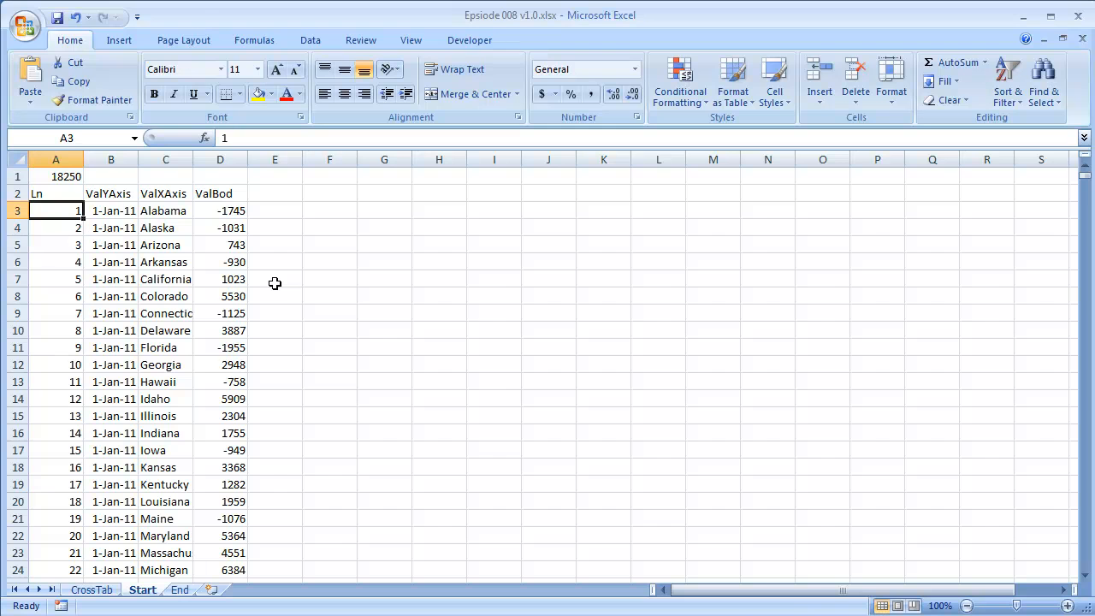
Select the list from A3 to D18252 and autofit column B to show its dates
{"action": "key", "text": "shift+Right"}
{"action": "key", "text": "shift+Right"}
{"action": "key", "text": "shift+Right"}
{"action": "key", "text": "ctrl+shift+Down"}
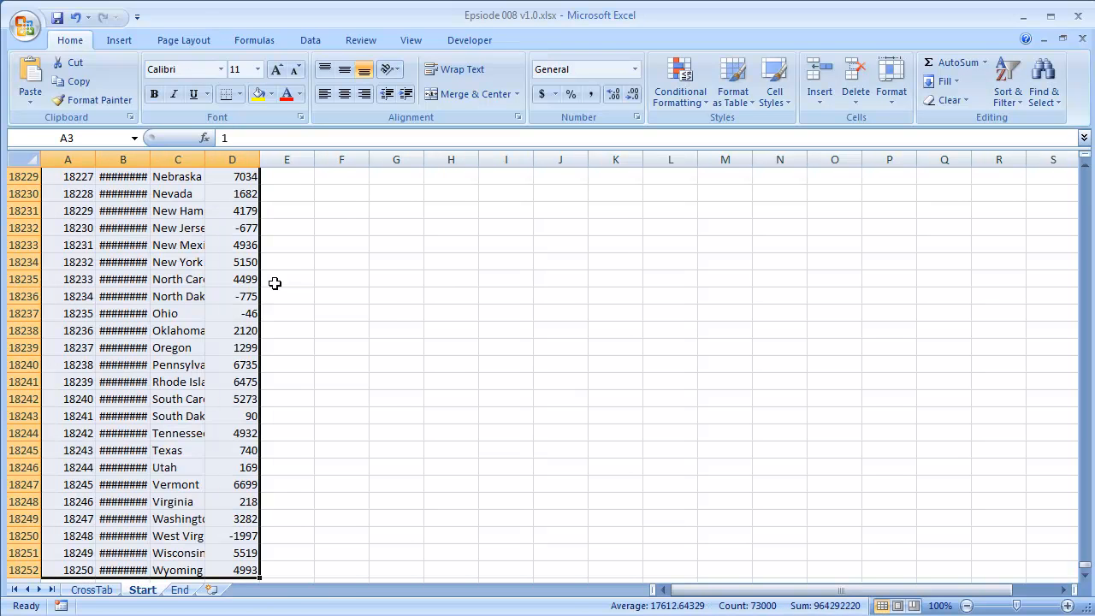
{"action": "double_click", "coordinate": [150, 159]}
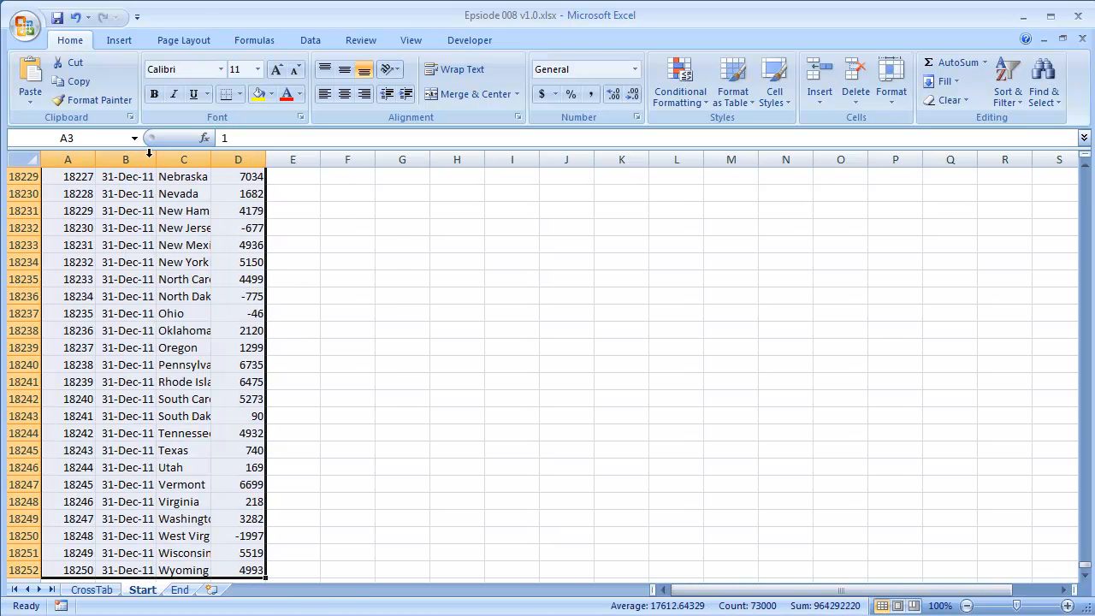
Check the ValBod entries at the end of the list and autofit column C to the state names
{"action": "left_click", "coordinate": [230, 302]}
{"action": "key", "text": "Down"}
{"action": "key", "text": "Down"}
{"action": "key", "text": "Down"}
{"action": "key", "text": "Down"}
{"action": "key", "text": "Down"}
{"action": "key", "text": "Down"}
{"action": "key", "text": "Down"}
{"action": "key", "text": "Down"}
{"action": "key", "text": "Down"}
{"action": "key", "text": "Down"}
{"action": "key", "text": "Down"}
{"action": "key", "text": "Down"}
{"action": "key", "text": "Down"}
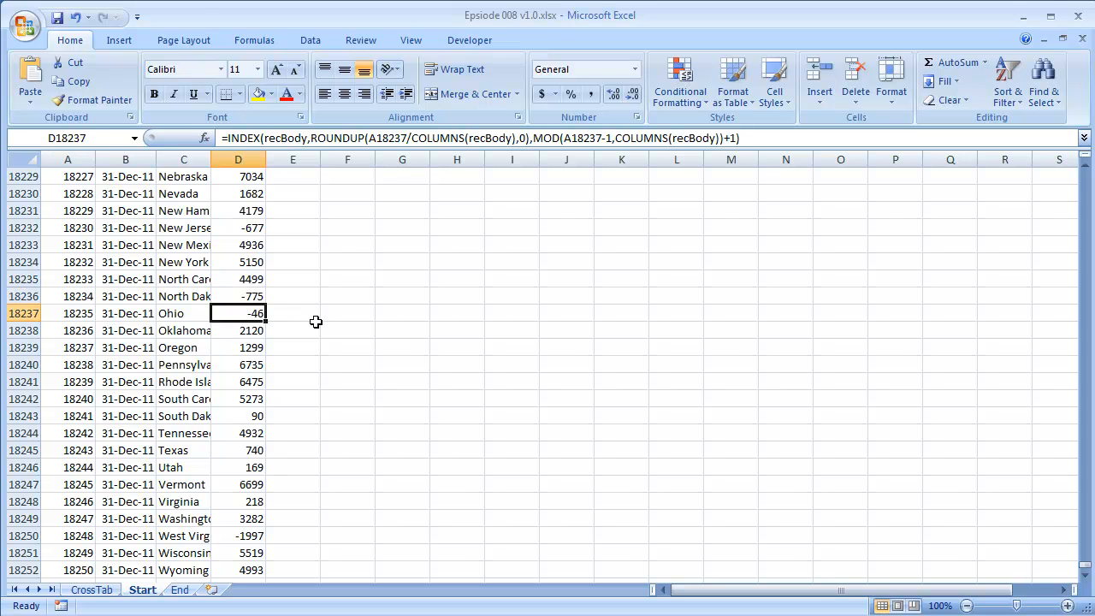
{"action": "double_click", "coordinate": [210, 159]}
Select the ValBod column from D18252 up to its header to check its total
{"action": "left_click", "coordinate": [312, 484]}
{"action": "scroll", "coordinate": [308, 428], "scroll_direction": "down", "scroll_amount": 3}
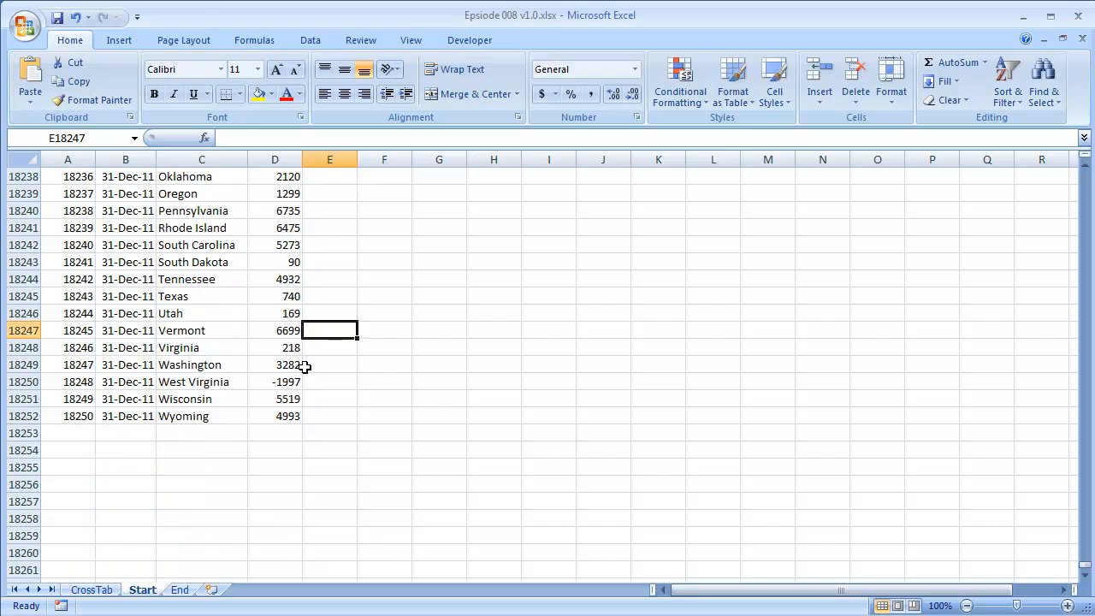
{"action": "scroll", "coordinate": [299, 411], "scroll_direction": "up", "scroll_amount": 1}
{"action": "left_click", "coordinate": [296, 467]}
{"action": "key", "text": "ctrl+shift+Up"}
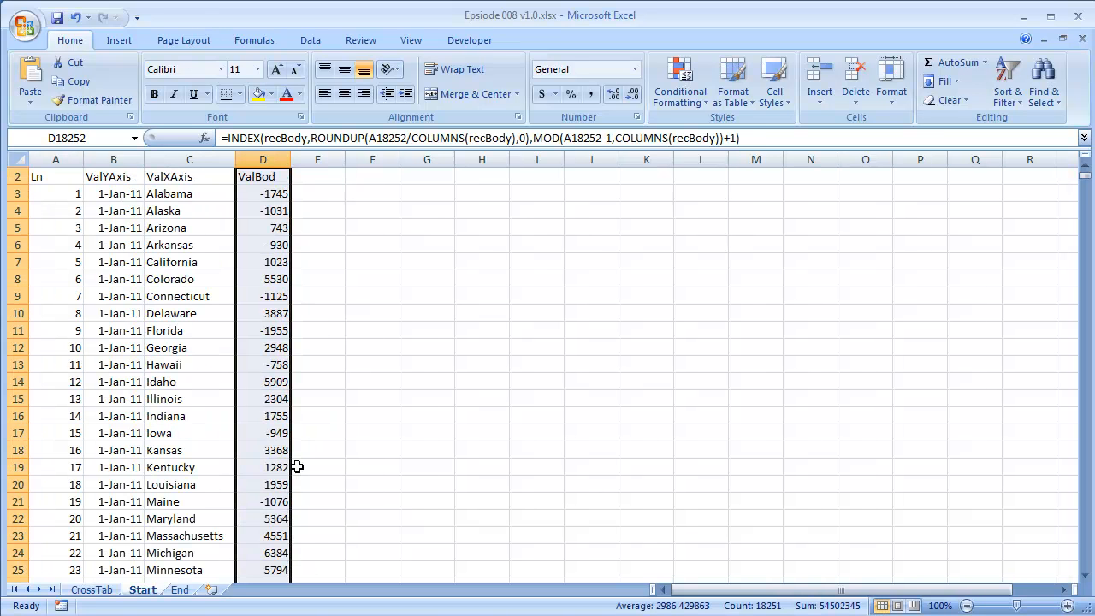
Limit the selection to the ValBod values in D3:D18252 and format them as currency with two decimals
{"action": "key", "text": "shift+Down"}
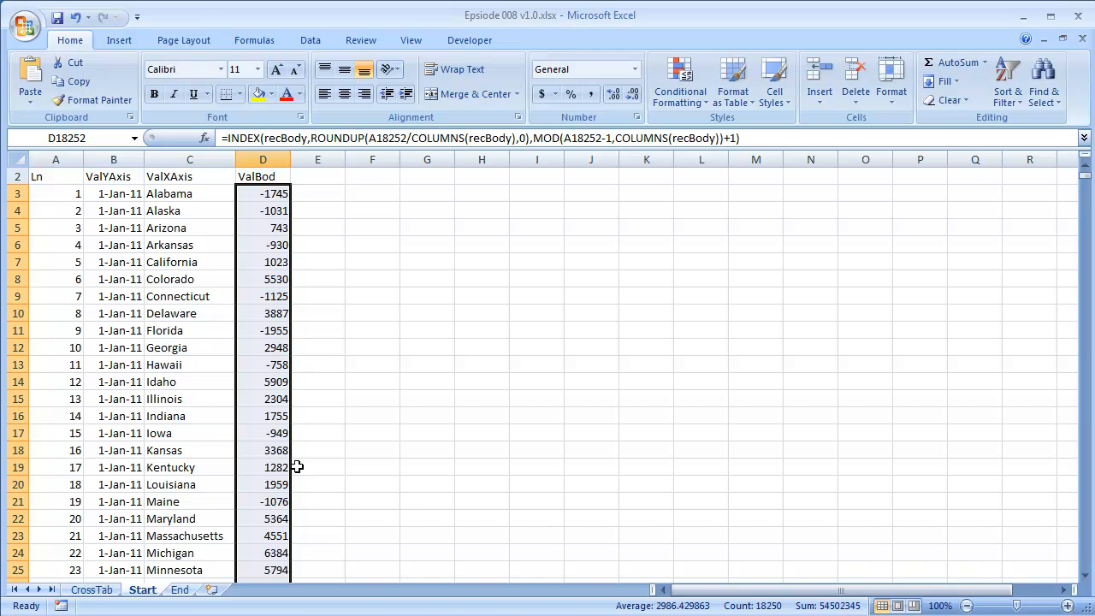
{"action": "key", "text": "ctrl+shift+4"}
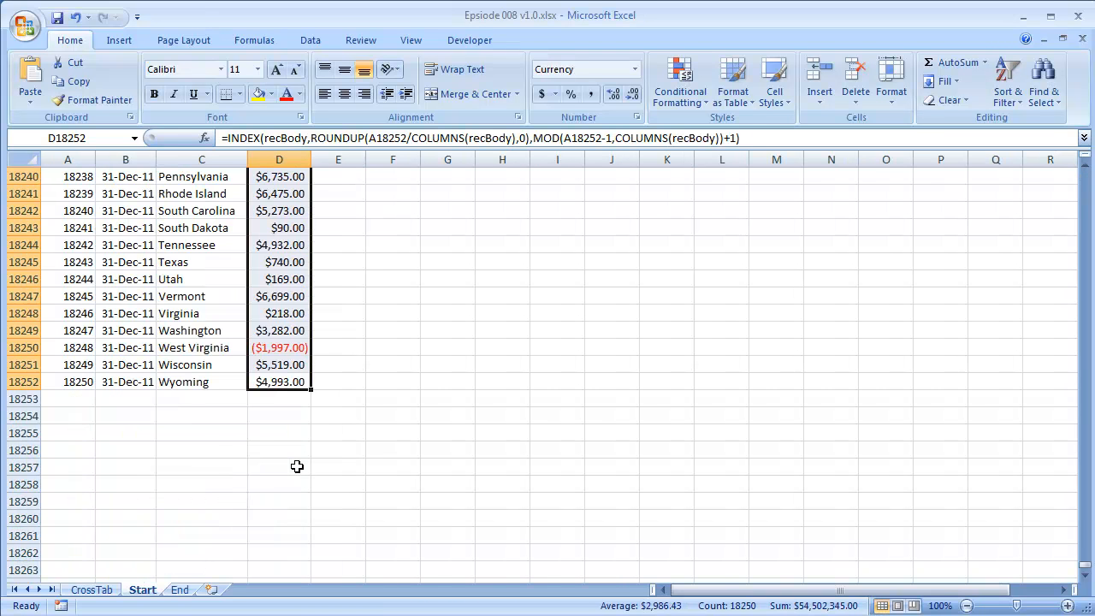
{"action": "key", "text": "Up"}
Look back up through the list from its end to check the currency formatting of the ValBod entries
{"action": "key", "text": "Page_Up"}
{"action": "key", "text": "Page_Up"}
{"action": "key", "text": "Page_Up"}
{"action": "key", "text": "Page_Up"}
{"action": "key", "text": "Page_Up"}
{"action": "key", "text": "Page_Up"}
{"action": "key", "text": "Page_Up"}
{"action": "key", "text": "Page_Up"}
{"action": "key", "text": "Page_Up"}
{"action": "key", "text": "Page_Up"}
{"action": "key", "text": "Page_Up"}
{"action": "key", "text": "Page_Up"}
{"action": "key", "text": "Page_Up"}
{"action": "key", "text": "Page_Up"}
{"action": "key", "text": "Page_Up"}
{"action": "key", "text": "Page_Up"}
{"action": "key", "text": "Page_Up"}
{"action": "key", "text": "Page_Up"}
{"action": "key", "text": "Page_Up"}
{"action": "key", "text": "Page_Up"}
{"action": "key", "text": "Page_Up"}
{"action": "key", "text": "Page_Up"}
{"action": "key", "text": "Page_Up"}
{"action": "key", "text": "Page_Up"}
{"action": "key", "text": "Page_Up"}
{"action": "key", "text": "Page_Up"}
{"action": "key", "text": "Page_Up"}
{"action": "key", "text": "Page_Up"}
{"action": "key", "text": "Page_Up"}
{"action": "key", "text": "Page_Up"}
{"action": "key", "text": "Page_Up"}
{"action": "key", "text": "Page_Up"}
{"action": "key", "text": "Page_Up"}
{"action": "key", "text": "Page_Up"}
{"action": "key", "text": "Page_Up"}
{"action": "key", "text": "Page_Up"}
{"action": "key", "text": "Page_Up"}
{"action": "key", "text": "Page_Up"}
{"action": "key", "text": "Page_Up"}
{"action": "key", "text": "Page_Up"}
{"action": "key", "text": "Page_Up"}
{"action": "key", "text": "Page_Up"}
{"action": "key", "text": "Page_Up"}
{"action": "key", "text": "Page_Up"}
{"action": "key", "text": "Page_Up"}
{"action": "key", "text": "Page_Up"}
{"action": "key", "text": "Page_Up"}
{"action": "key", "text": "Page_Up"}
{"action": "key", "text": "Page_Up"}
{"action": "key", "text": "Page_Up"}
{"action": "key", "text": "Page_Up"}
{"action": "key", "text": "Page_Up"}
{"action": "key", "text": "Page_Up"}
{"action": "key", "text": "Page_Up"}
{"action": "key", "text": "Page_Up"}
{"action": "key", "text": "Page_Up"}
{"action": "key", "text": "Page_Up"}
{"action": "key", "text": "Page_Up"}
{"action": "key", "text": "Page_Up"}
{"action": "key", "text": "Page_Up"}
{"action": "key", "text": "Page_Up"}
{"action": "key", "text": "Page_Up"}
{"action": "key", "text": "Page_Up"}
{"action": "key", "text": "Page_Up"}
{"action": "key", "text": "Page_Up"}
{"action": "key", "text": "Page_Up"}
{"action": "key", "text": "Page_Up"}
{"action": "key", "text": "Page_Up"}
{"action": "key", "text": "Page_Up"}
{"action": "key", "text": "Page_Up"}
{"action": "key", "text": "Page_Up"}
{"action": "key", "text": "Page_Up"}
{"action": "key", "text": "Page_Up"}
{"action": "key", "text": "Page_Up"}
{"action": "key", "text": "Page_Up"}
{"action": "key", "text": "Page_Up"}
{"action": "key", "text": "Page_Up"}
{"action": "key", "text": "Page_Up"}
{"action": "key", "text": "Page_Up"}
{"action": "key", "text": "Page_Up"}
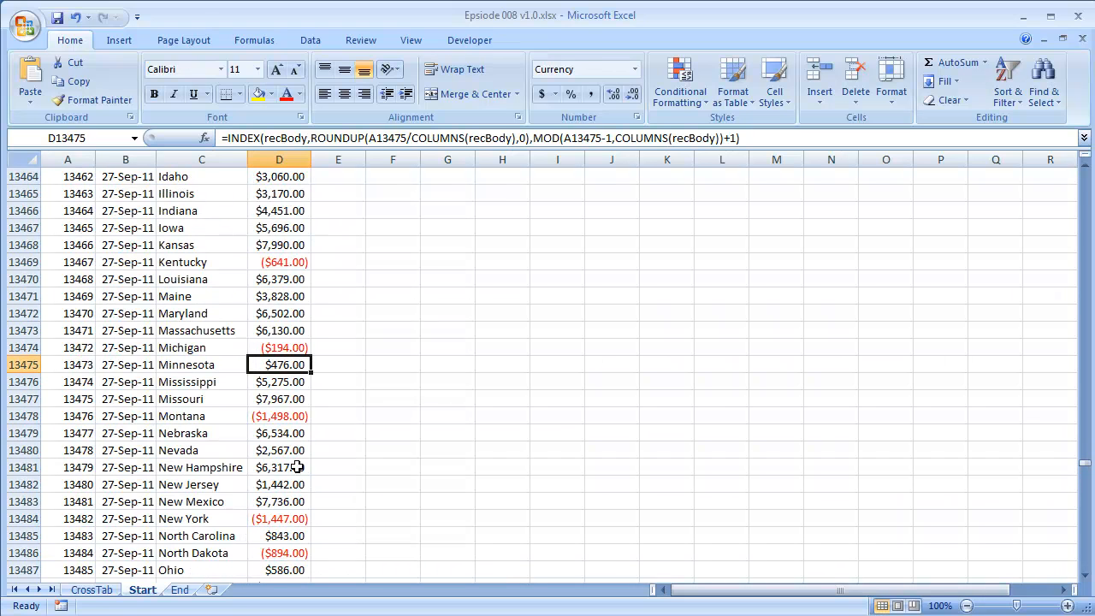
Switch to the E008 - Unwinder.txt template in Notepad, review its headers and formulas from the line start, and return to Excel
{"action": "key", "text": "alt+Tab"}
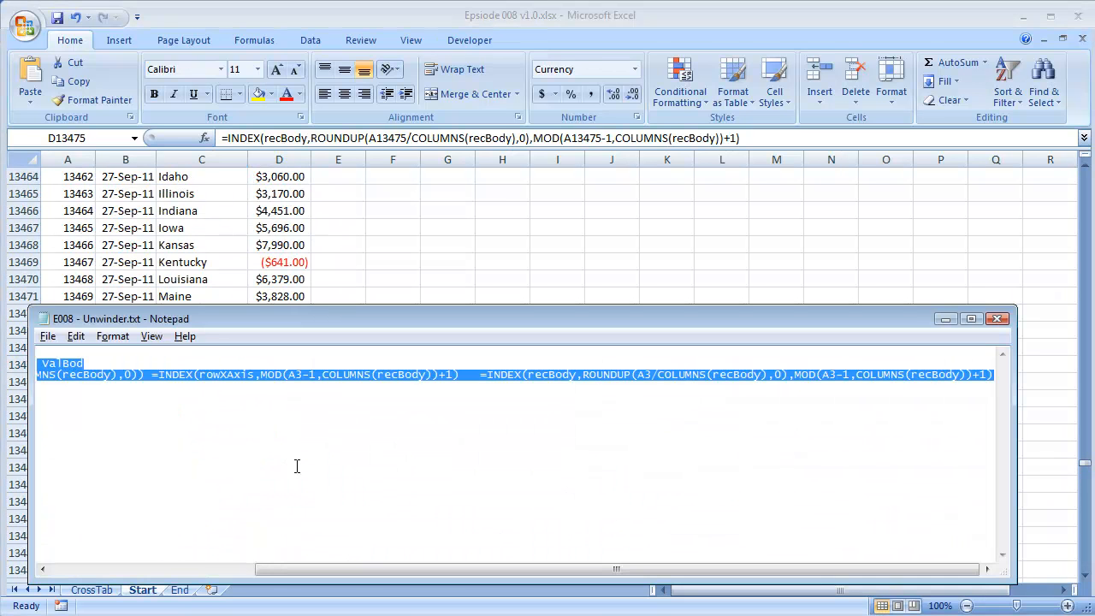
{"action": "left_click", "coordinate": [171, 377]}
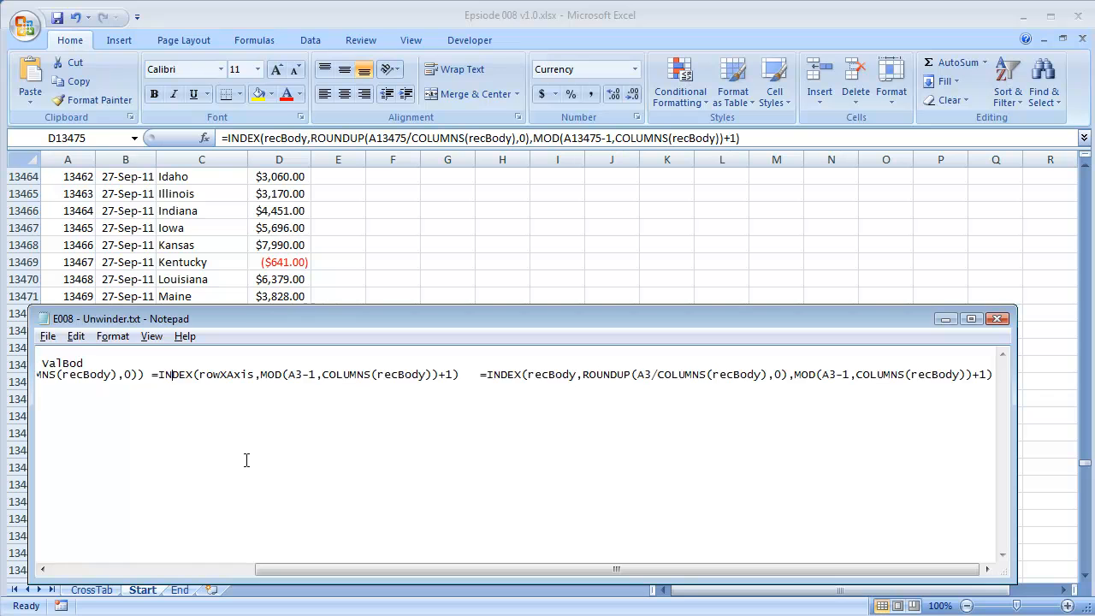
{"action": "scroll", "coordinate": [247, 460], "scroll_direction": "left", "scroll_amount": 4}
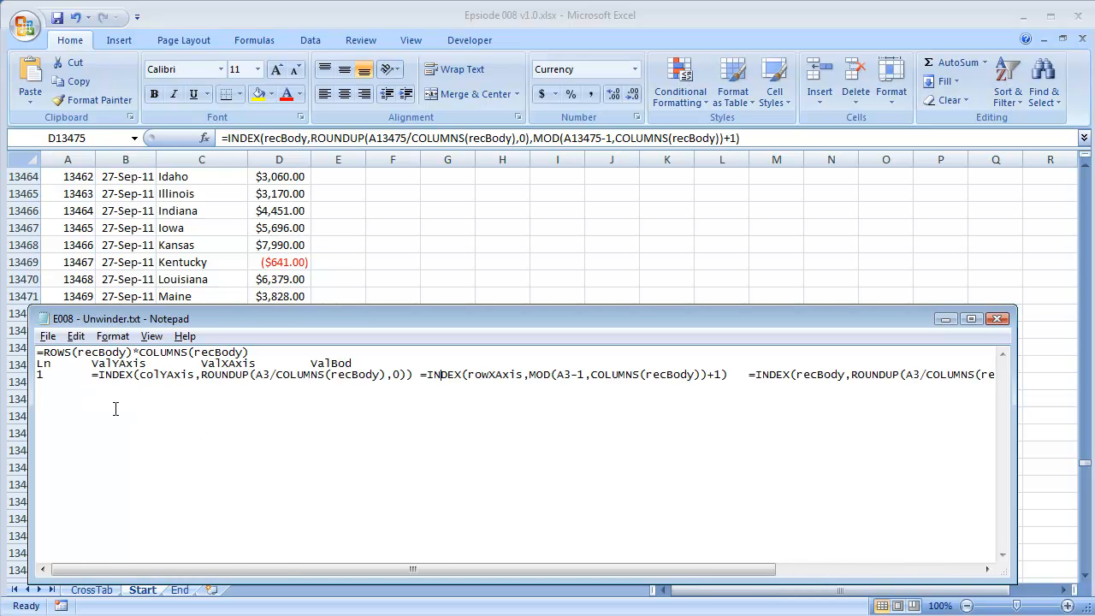
{"action": "left_click", "coordinate": [89, 376]}
{"action": "key", "text": "alt+Tab"}
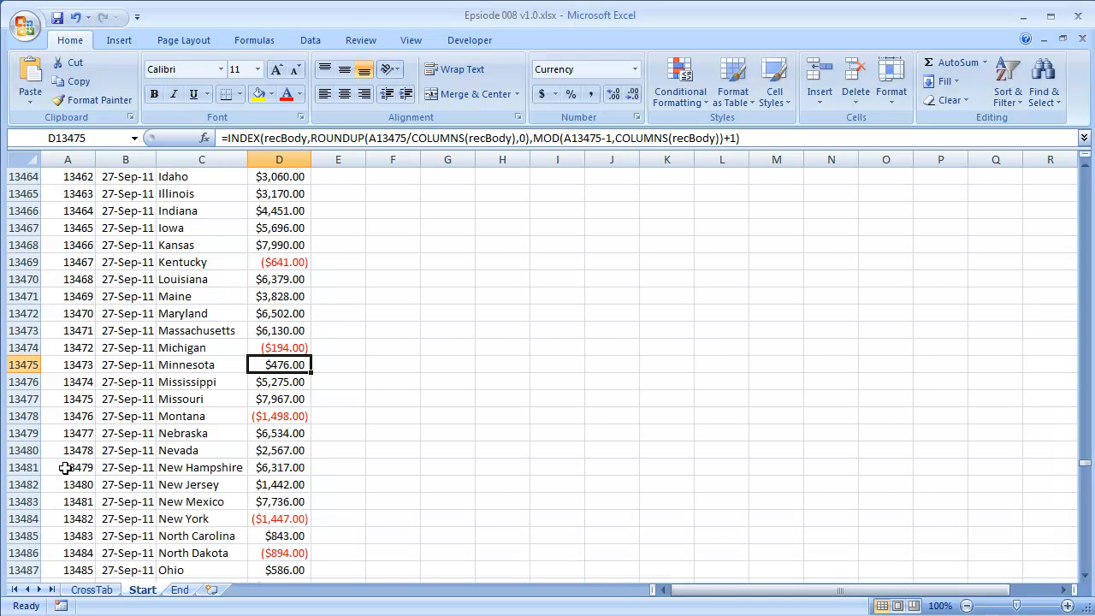
Check the original data layout on the CrossTab sheet and return to the Start sheet
{"action": "left_click", "coordinate": [86, 590]}
{"action": "left_click", "coordinate": [387, 330]}
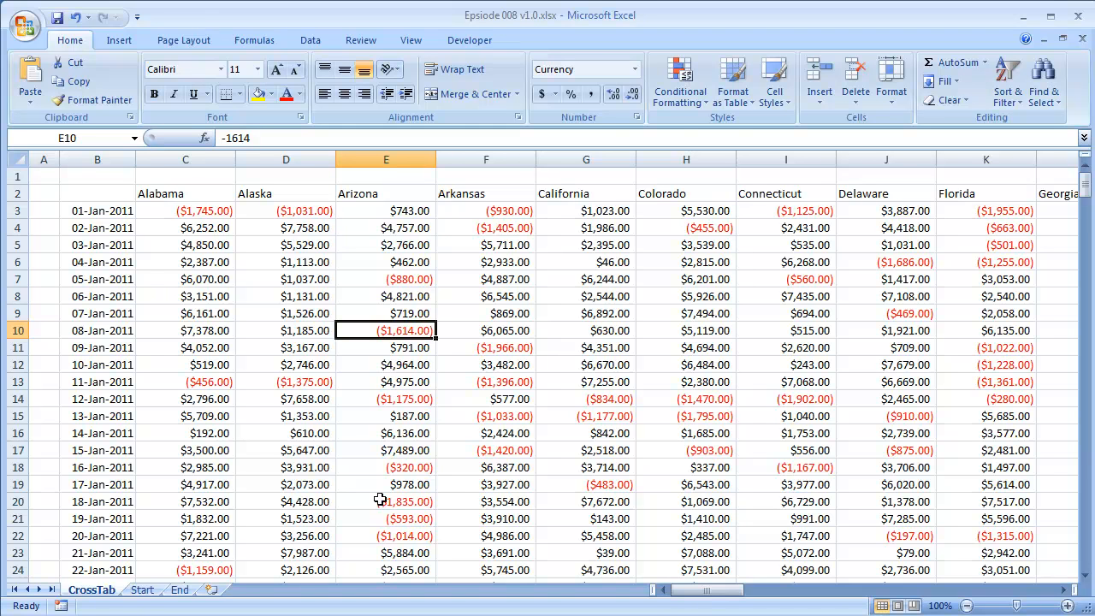
{"action": "left_click", "coordinate": [153, 593]}
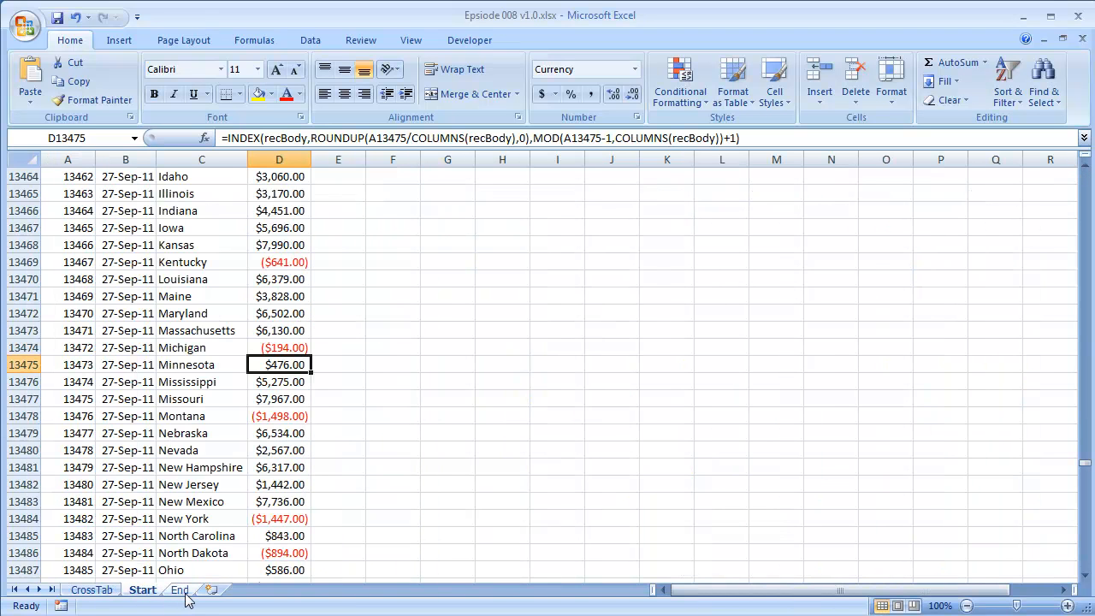
Review the list on the Start sheet back up to its beginning and inspect the ValYAxis formula in B3
{"action": "scroll", "coordinate": [160, 275], "scroll_direction": "up", "scroll_amount": 2}
{"action": "key", "text": "Page_Up"}
{"action": "key", "text": "Page_Up"}
{"action": "key", "text": "Page_Up"}
{"action": "key", "text": "Page_Up"}
{"action": "key", "text": "Page_Up"}
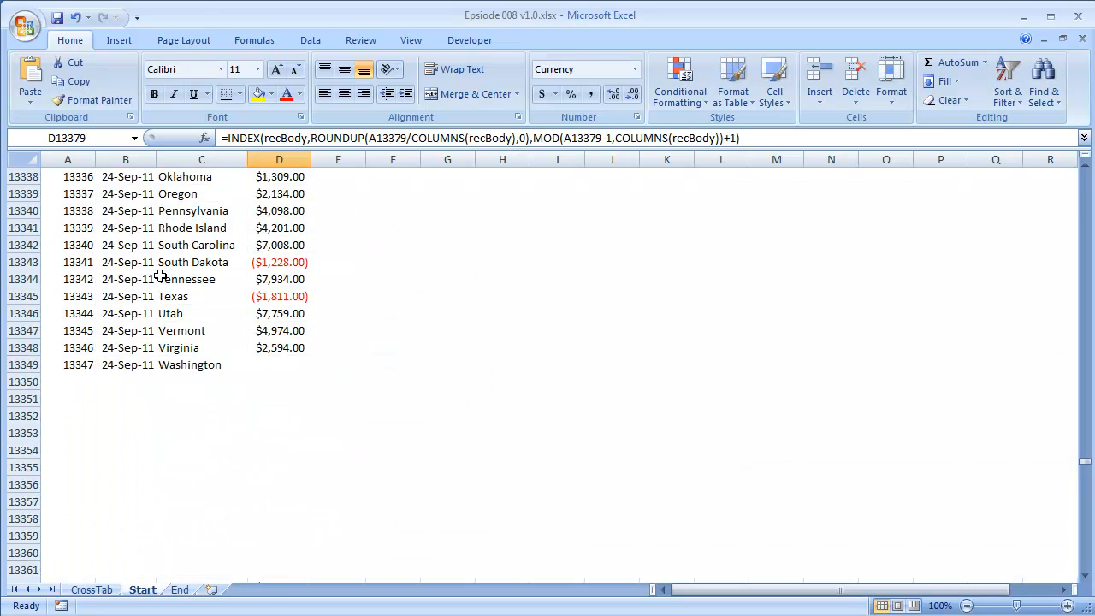
{"action": "key", "text": "Page_Up"}
{"action": "key", "text": "Page_Up"}
{"action": "key", "text": "Page_Up"}
{"action": "key", "text": "Page_Up"}
{"action": "key", "text": "Page_Up"}
{"action": "key", "text": "ctrl+Home"}
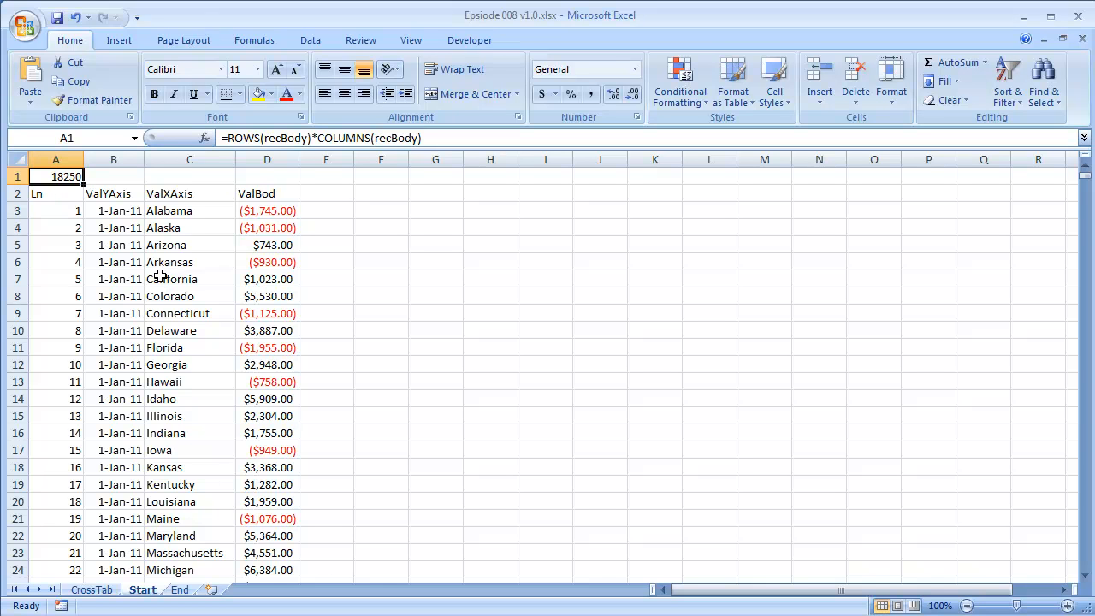
{"action": "key", "text": "Down"}
{"action": "key", "text": "Down"}
{"action": "key", "text": "Right"}
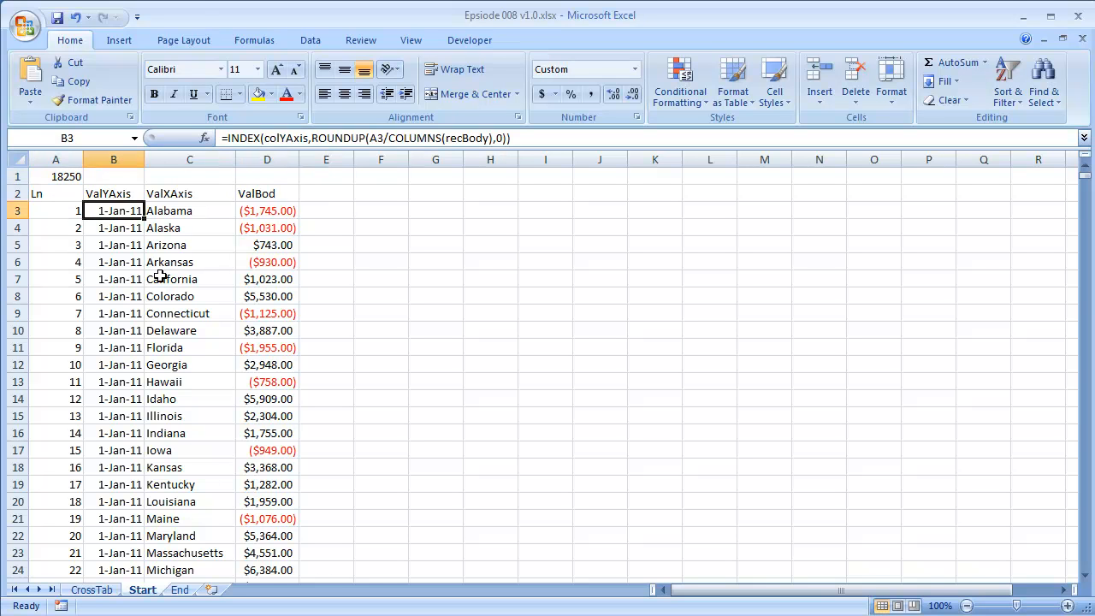